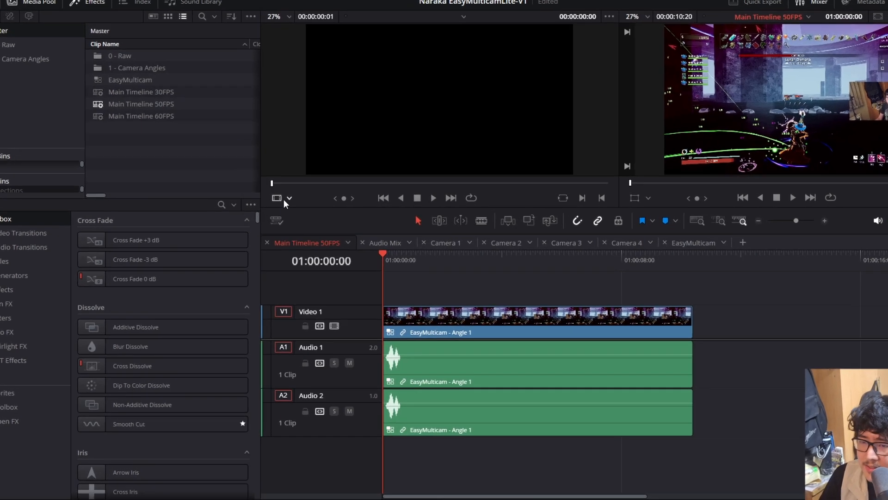
Switch the source viewer to Multicam mode and change the clip's angle to Angles 2, 3 and 4 in turn, ending on Angle 1.
{"action": "left_click", "coordinate": [283, 197]}
{"action": "left_click", "coordinate": [366, 335]}
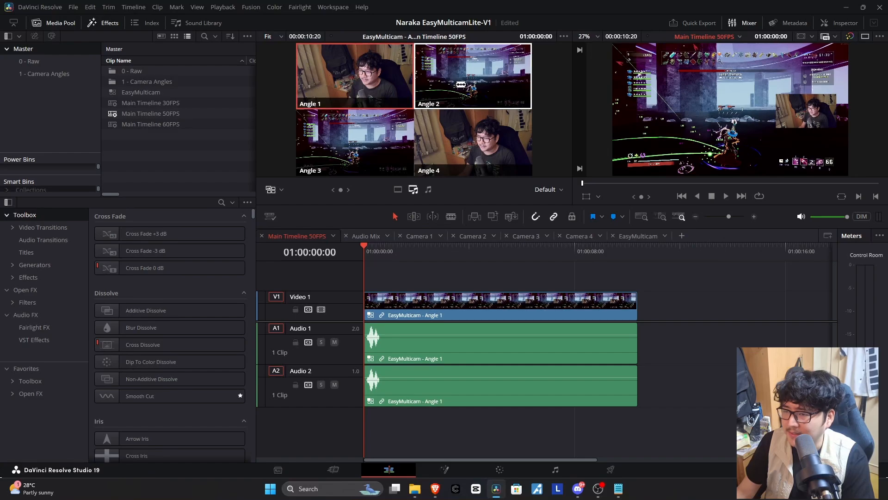
{"action": "left_click", "coordinate": [481, 62]}
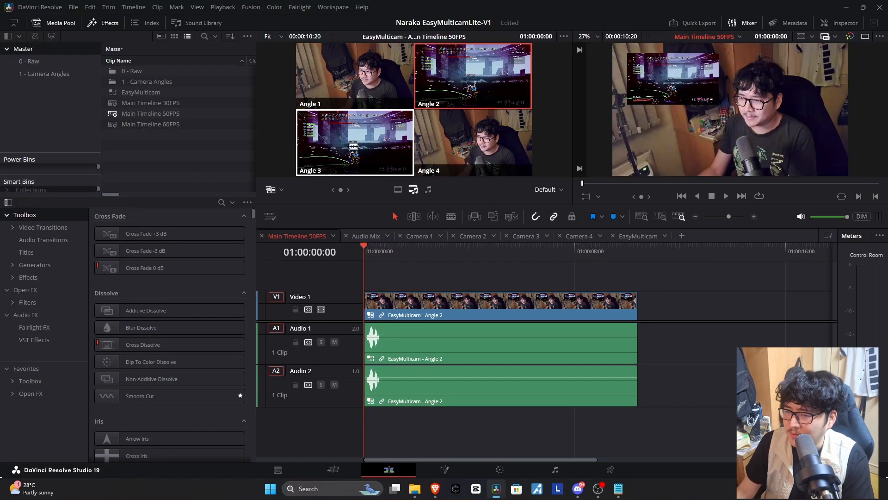
{"action": "left_click", "coordinate": [353, 145]}
{"action": "left_click", "coordinate": [490, 151]}
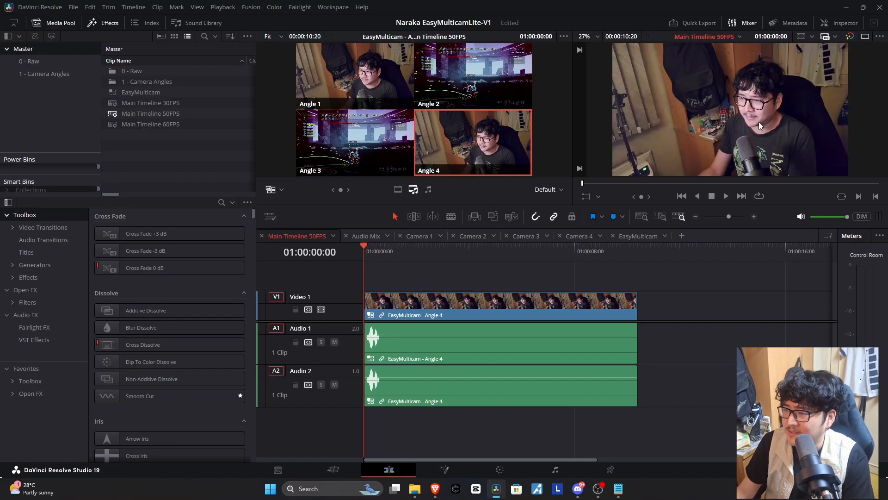
{"action": "left_click", "coordinate": [361, 83]}
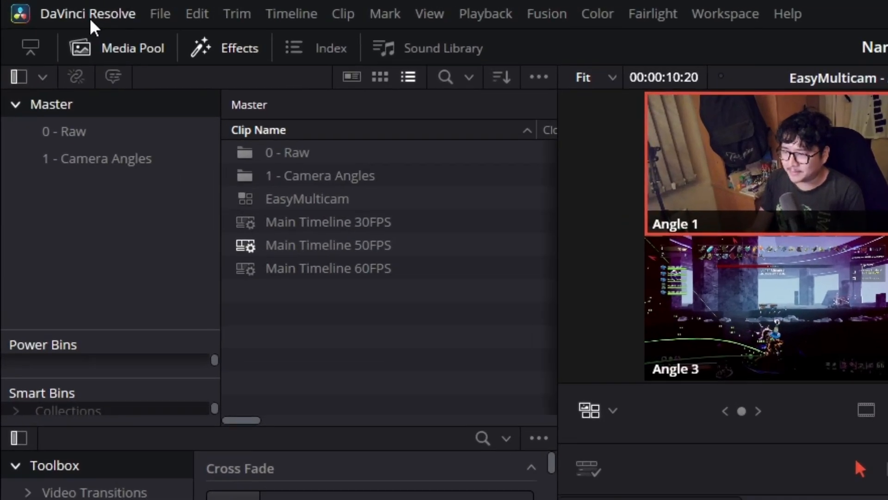
Open Keyboard Customization, search the commands for "Multica", and expand the Multicam Cut group.
{"action": "left_click", "coordinate": [36, 7]}
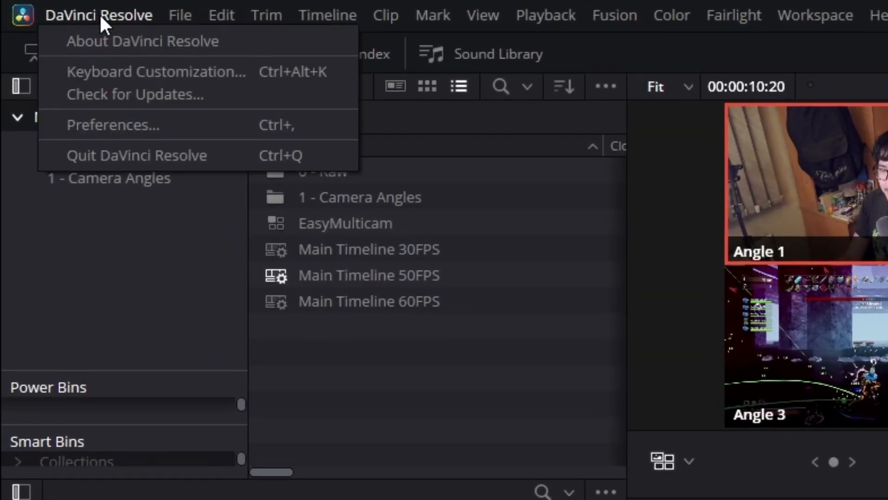
{"action": "left_click", "coordinate": [98, 70]}
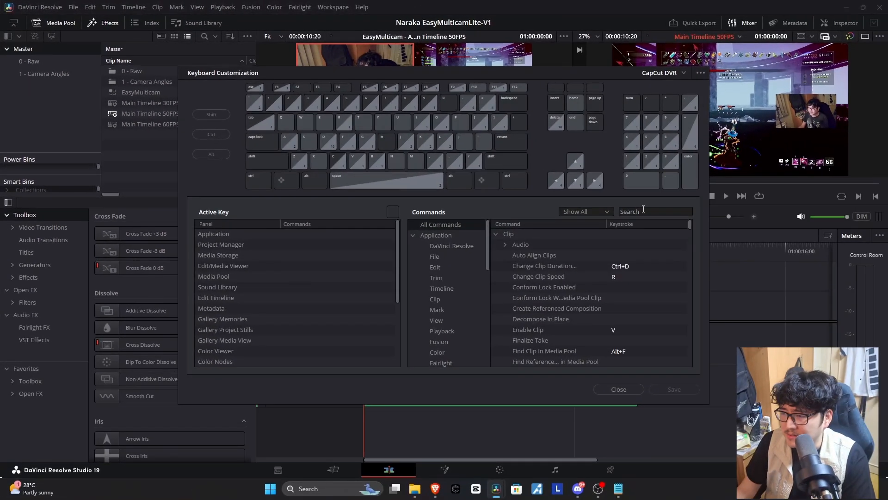
{"action": "left_click", "coordinate": [680, 224]}
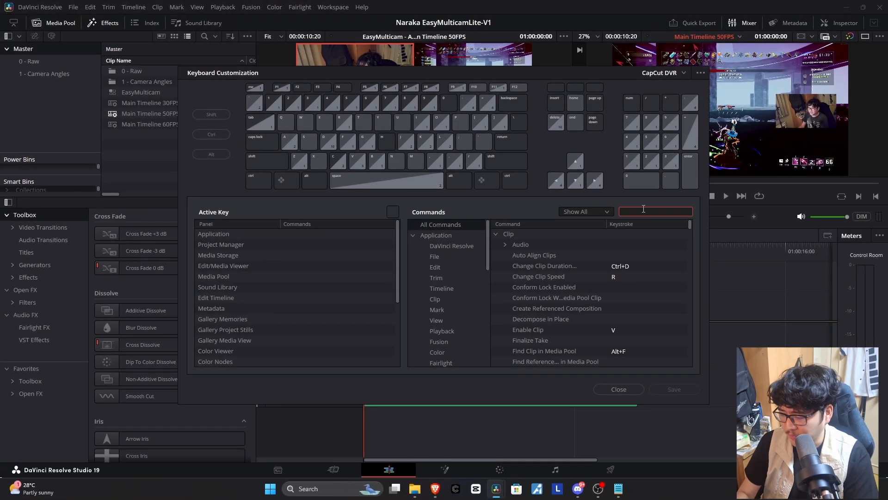
{"action": "type", "text": "Multica"}
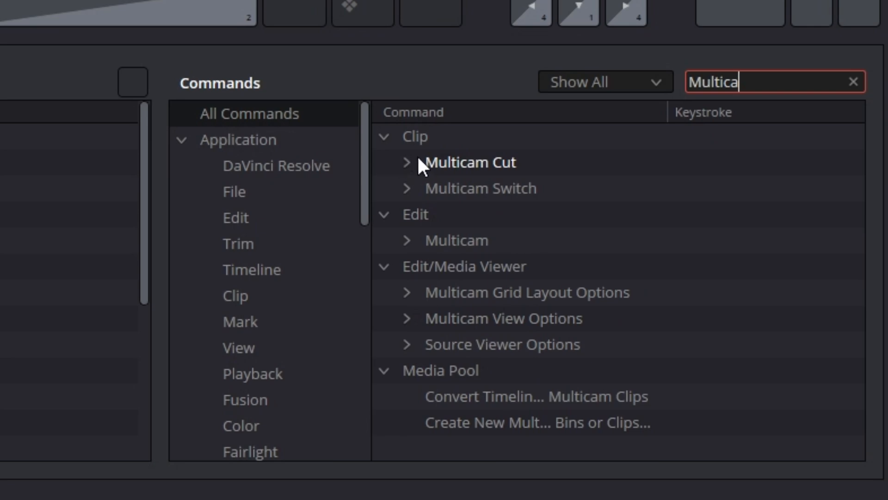
{"action": "left_click", "coordinate": [406, 164]}
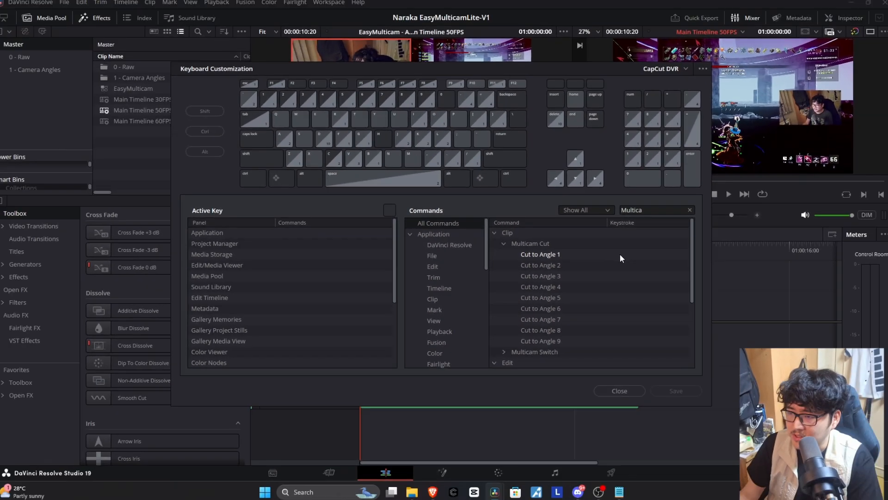
Assign Num+7, Num+8, Num+9 and Num+4 to Cut to Angle 1, 2, 3 and 4, and save the keyboard customization.
{"action": "left_click", "coordinate": [616, 256]}
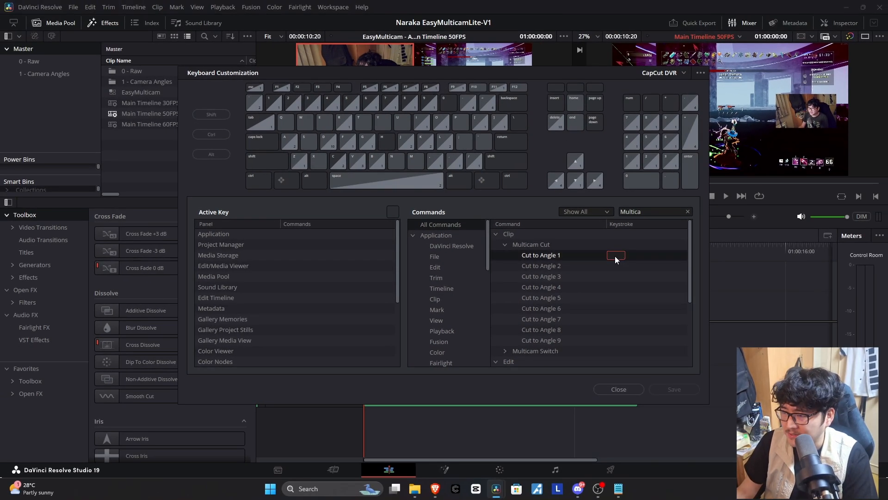
{"action": "key", "text": "KP_7"}
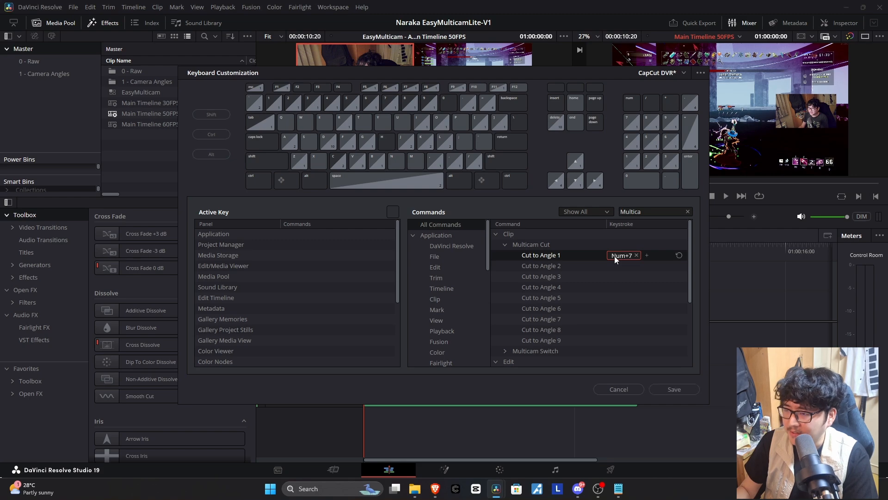
{"action": "left_click", "coordinate": [616, 267]}
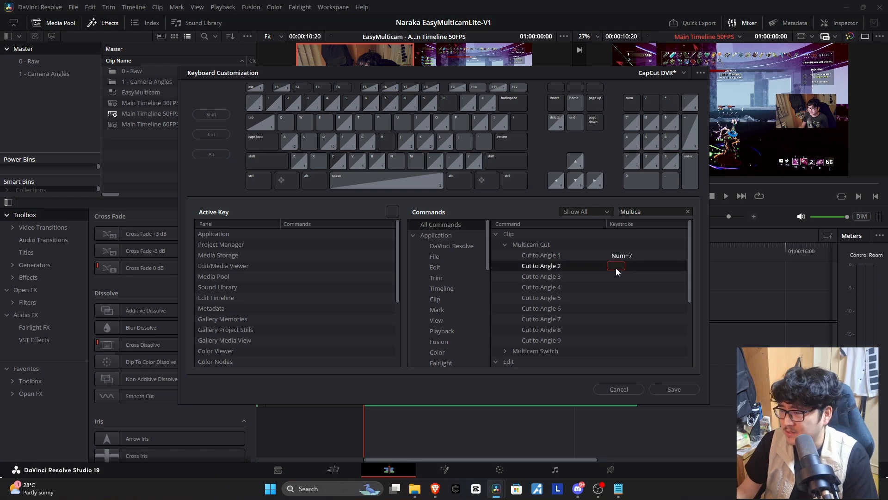
{"action": "key", "text": "KP_8"}
{"action": "left_click", "coordinate": [624, 277]}
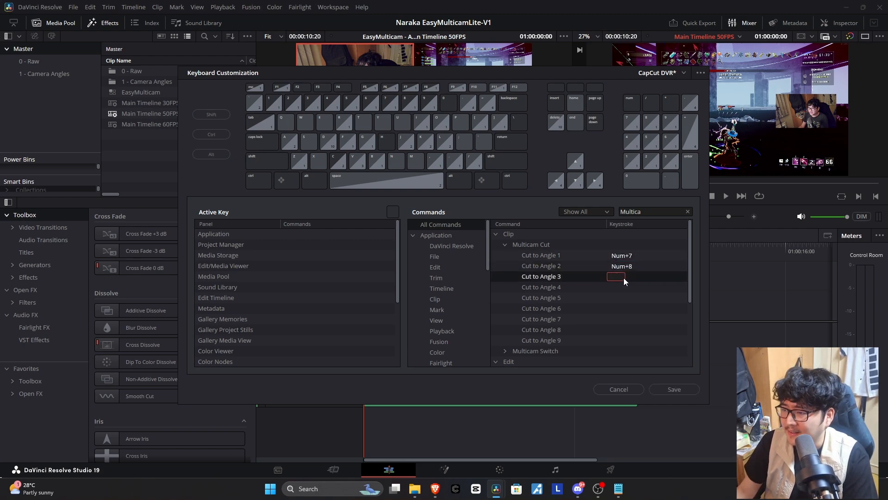
{"action": "key", "text": "KP_9"}
{"action": "left_click", "coordinate": [634, 287]}
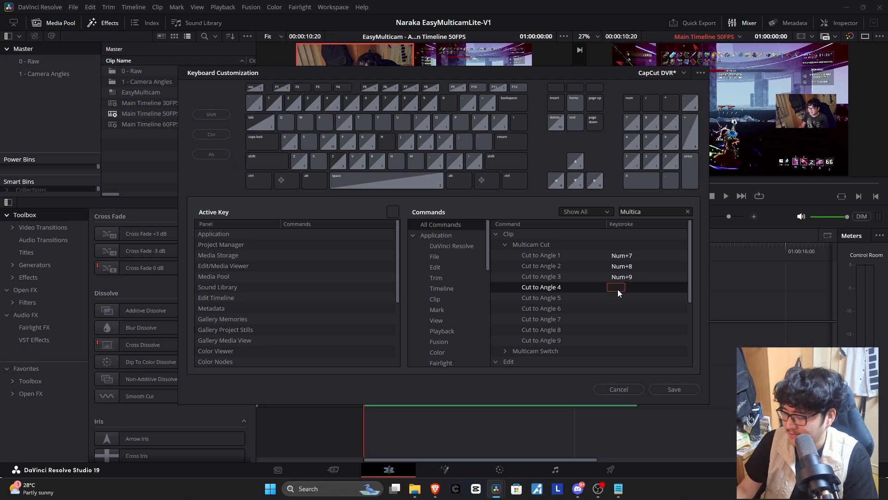
{"action": "key", "text": "KP_4"}
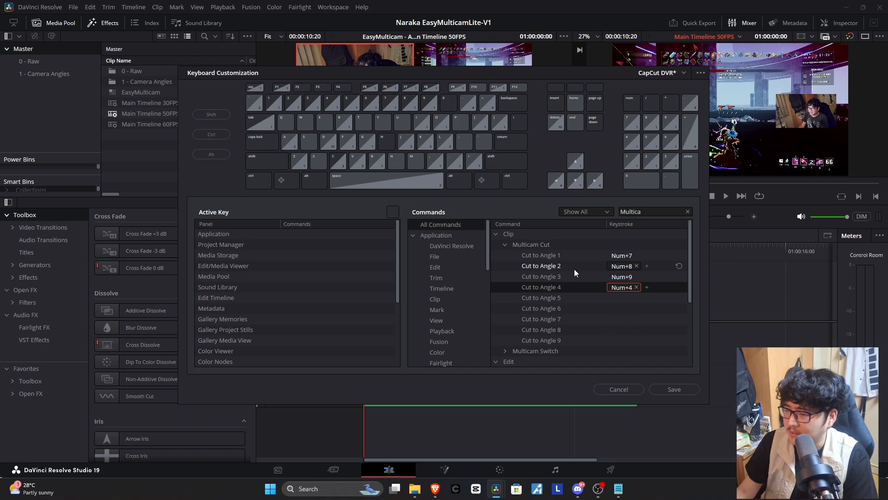
{"action": "left_click", "coordinate": [674, 389]}
{"action": "left_click", "coordinate": [619, 389]}
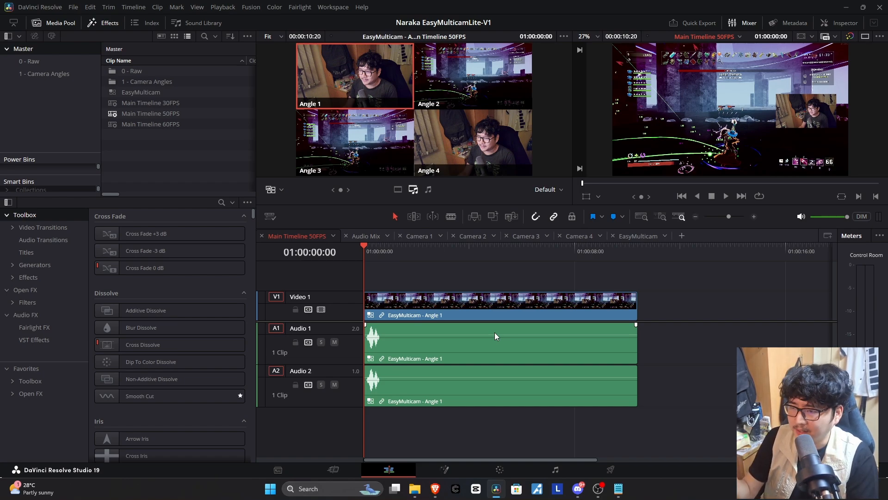
Switch the multicam clip through Angles 2, 3 and 4 and back to Angle 1 using the keyboard shortcuts.
{"action": "key", "text": "4"}
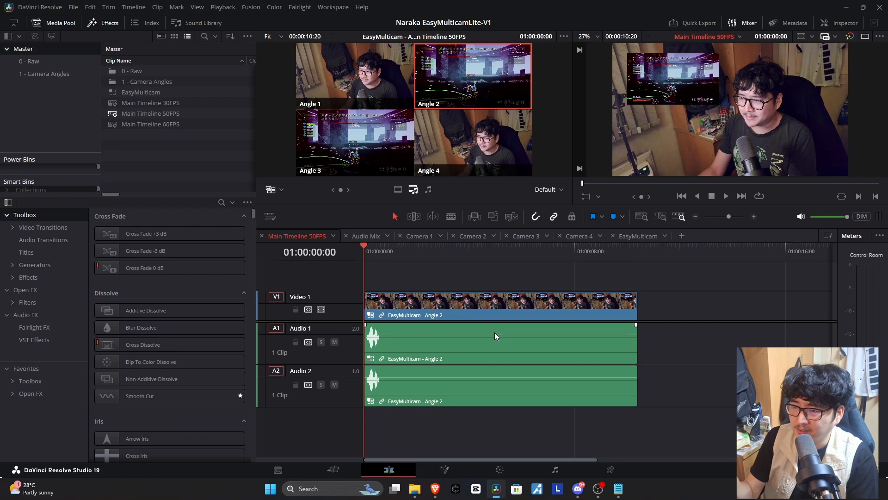
{"action": "key", "text": "3"}
{"action": "key", "text": "4"}
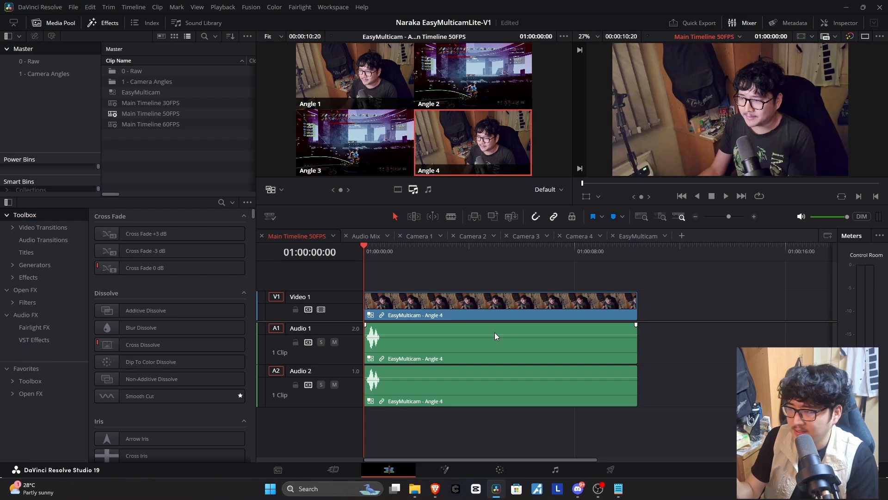
{"action": "key", "text": "1"}
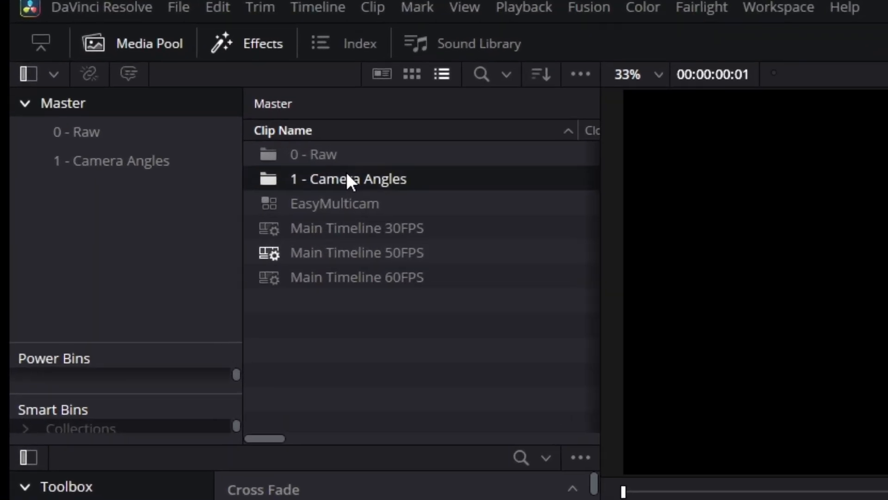
Open the Audio Mix, Camera 1, Camera 2, Camera 3 and Camera 4 compound clips from the 1 - Camera Angles bin as timelines.
{"action": "double_click", "coordinate": [149, 81]}
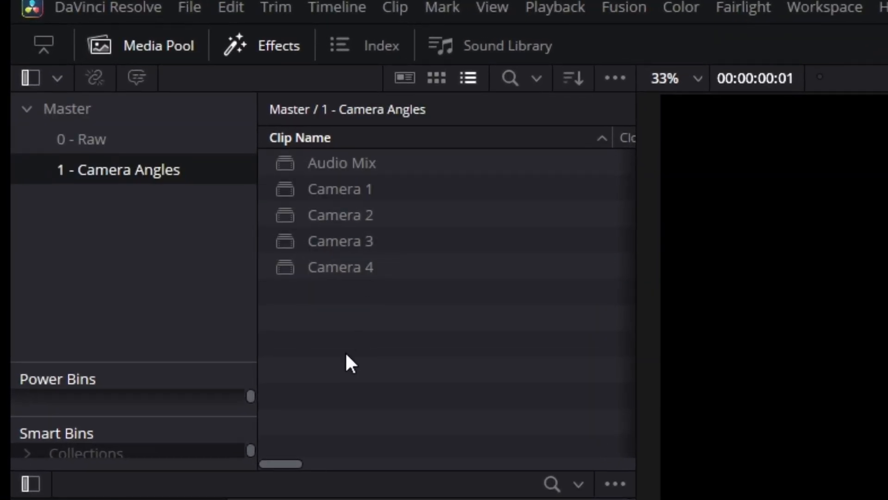
{"action": "right_click", "coordinate": [311, 163]}
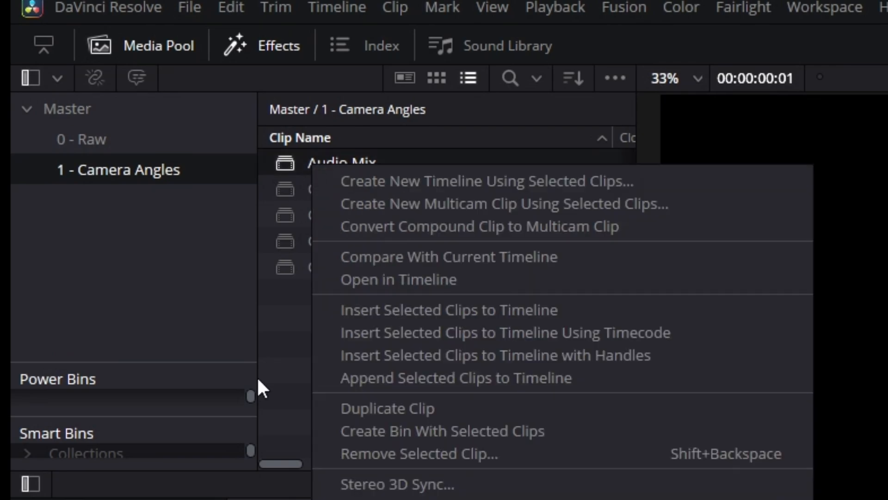
{"action": "left_click", "coordinate": [366, 281]}
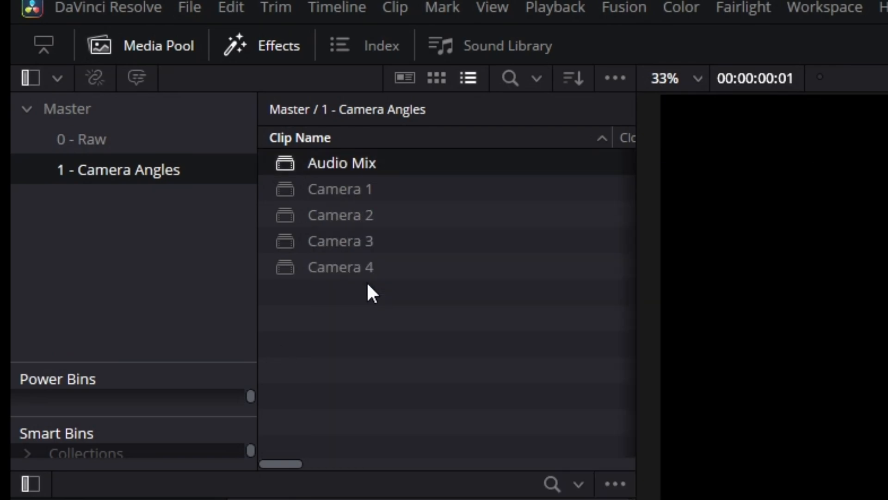
{"action": "right_click", "coordinate": [346, 184]}
{"action": "left_click", "coordinate": [399, 301]}
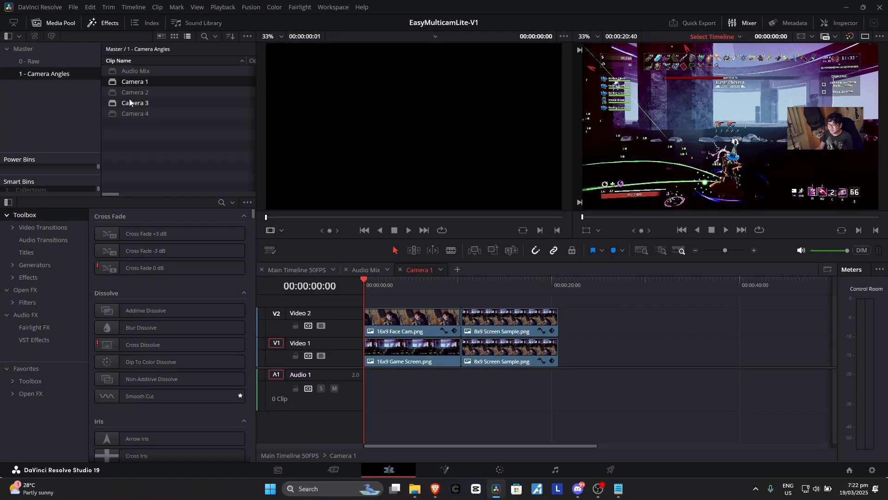
{"action": "right_click", "coordinate": [129, 96]}
{"action": "left_click", "coordinate": [173, 141]}
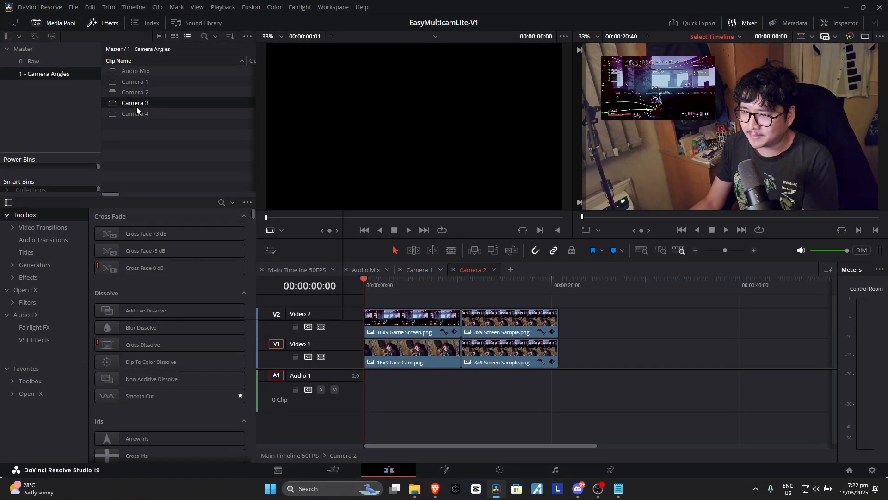
{"action": "right_click", "coordinate": [137, 107]}
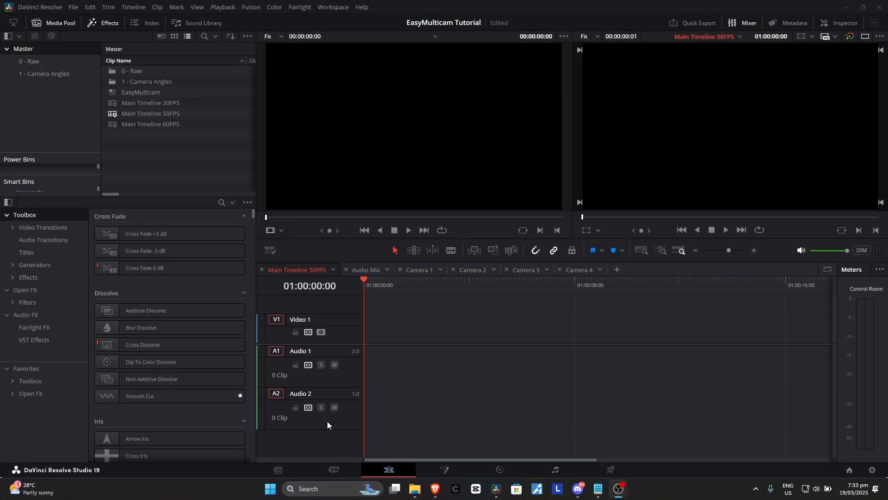
{"action": "right_click", "coordinate": [136, 92]}
{"action": "left_click", "coordinate": [169, 109]}
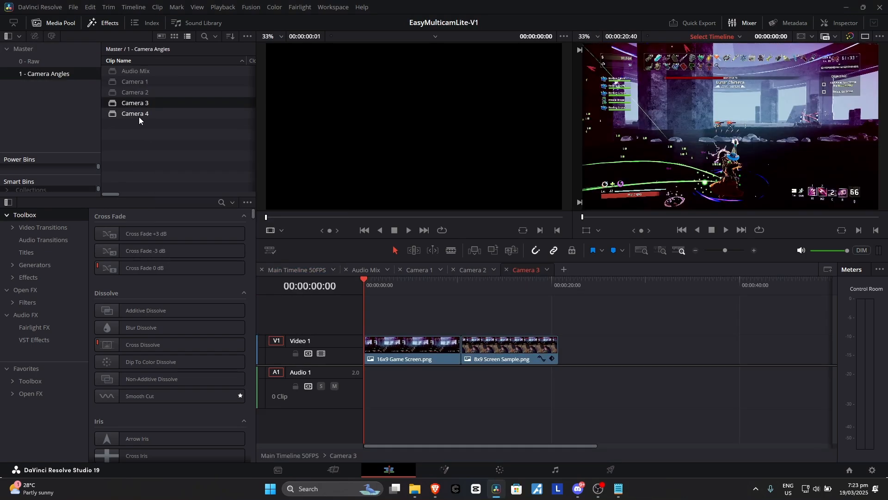
{"action": "right_click", "coordinate": [138, 116]}
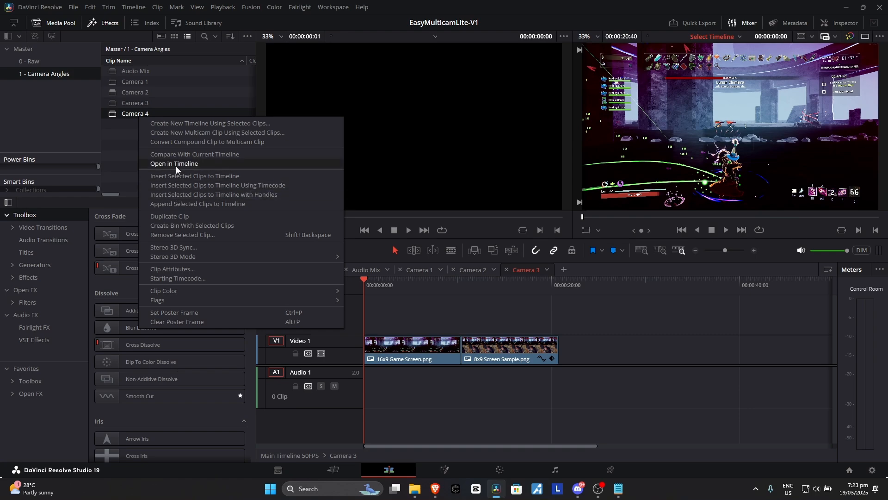
{"action": "left_click", "coordinate": [176, 166]}
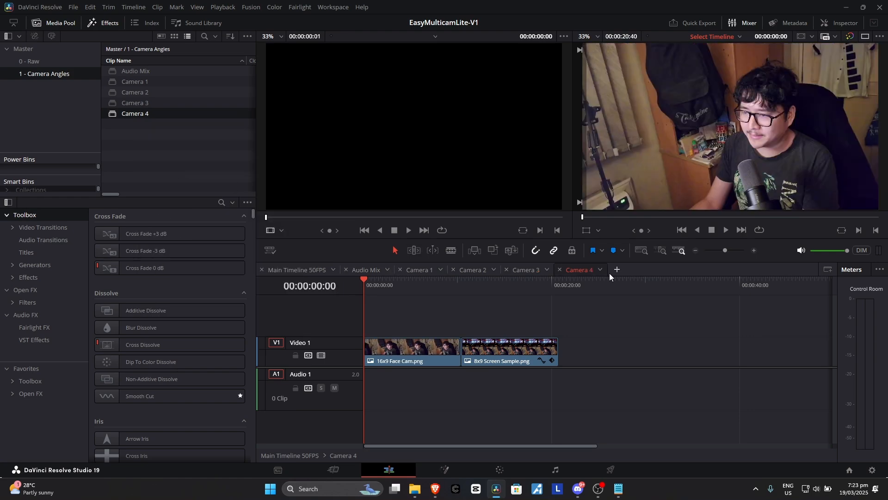
Look through the Camera 1 to Camera 4 timelines and return to Main Timeline 50FPS.
{"action": "left_click", "coordinate": [382, 270]}
{"action": "left_click", "coordinate": [460, 269]}
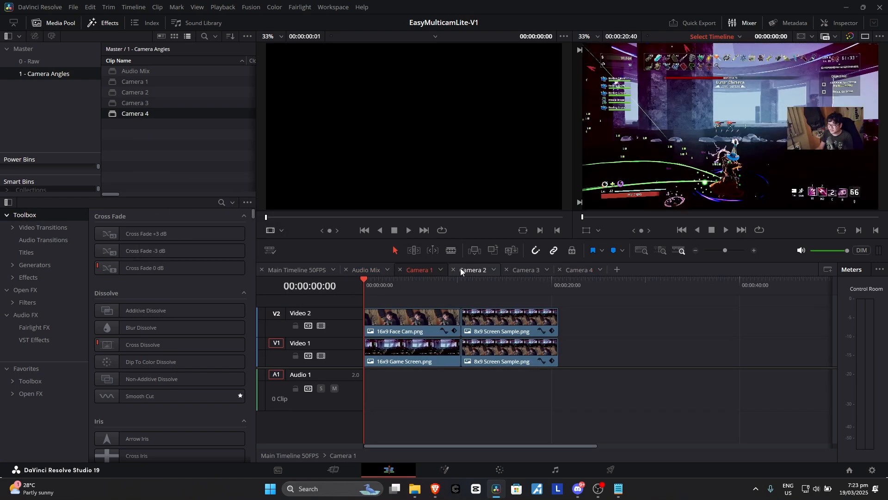
{"action": "left_click", "coordinate": [532, 271]}
{"action": "left_click", "coordinate": [567, 271]}
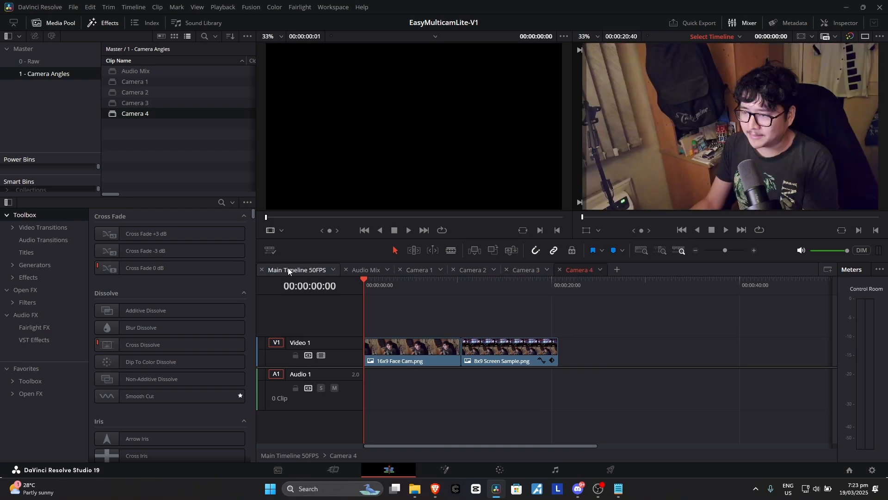
{"action": "left_click", "coordinate": [288, 270]}
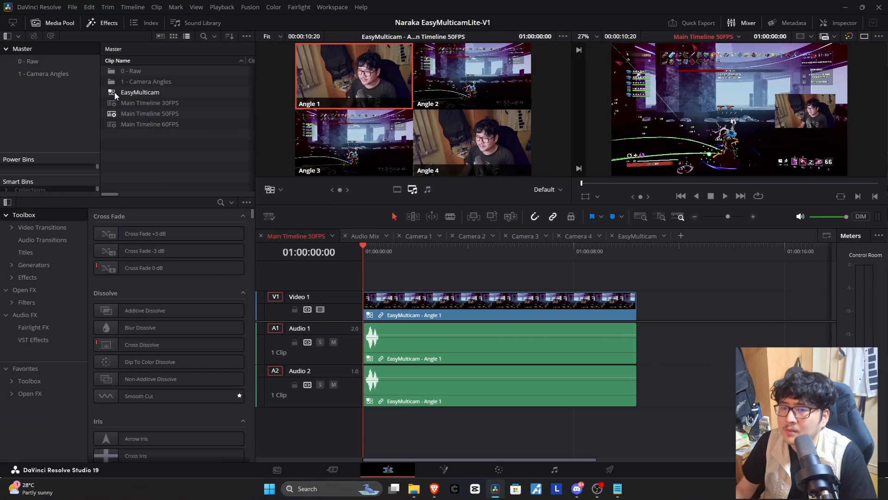
Import the Naraka 8x9 highlight, 16x9 face cam and 16x9 game cam videos into the 0 - Raw bin.
{"action": "double_click", "coordinate": [149, 74]}
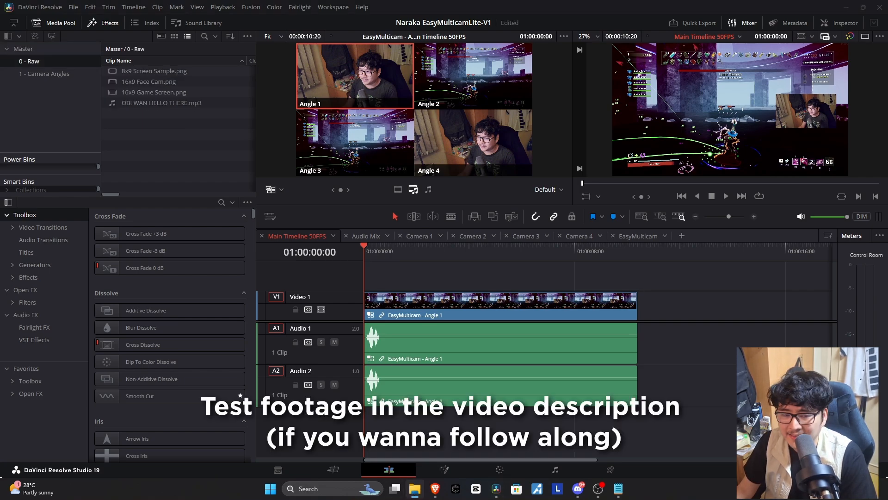
{"action": "left_click_drag", "start_coordinate": [342, 222], "coordinate": [176, 167]}
{"action": "left_click", "coordinate": [165, 171]}
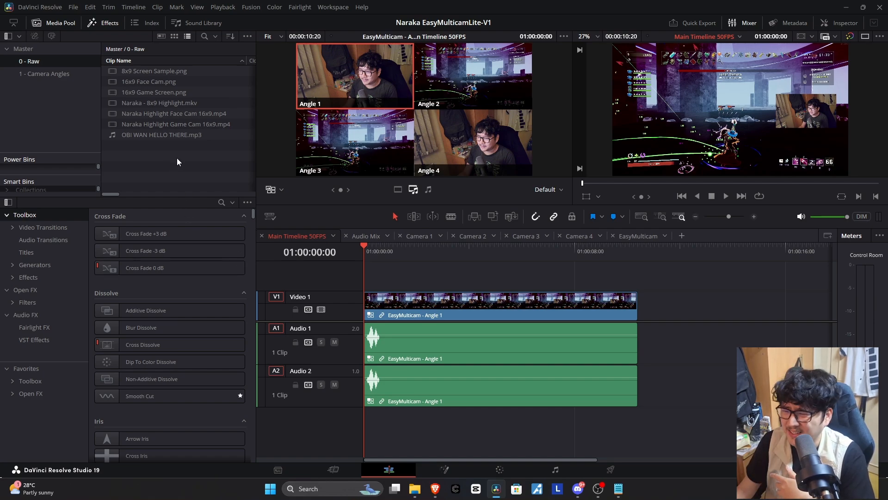
Open the Audio Mix timeline and play its sample audio.
{"action": "left_click", "coordinate": [361, 236]}
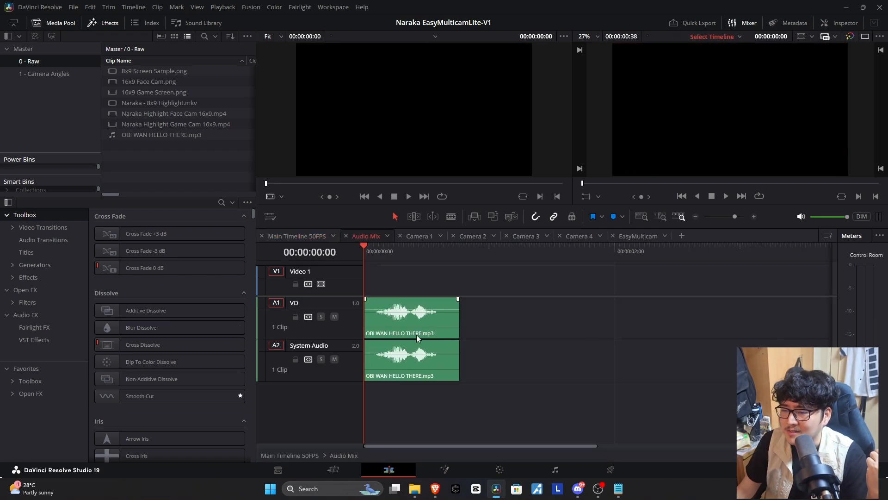
{"action": "key", "text": "space"}
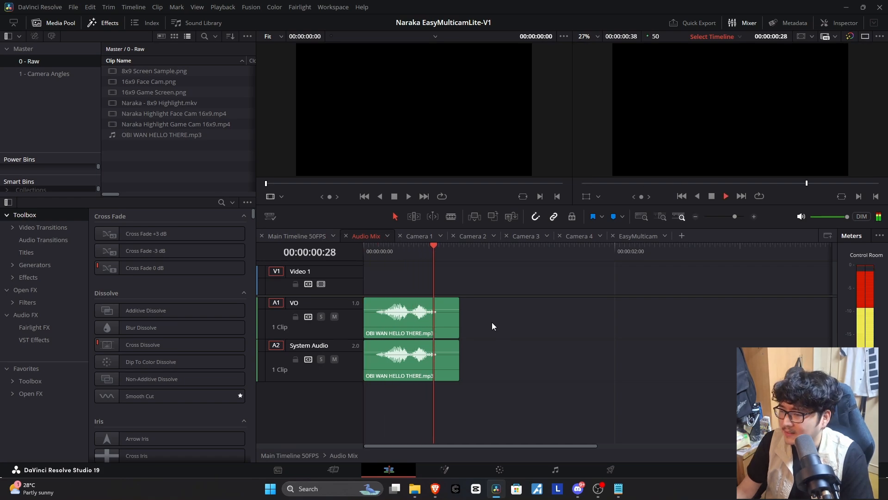
Replace the sample audio clips in the Audio Mix timeline with Naraka Highlight Game Cam 16x9.mp4, placed at the timeline start.
{"action": "left_click_drag", "start_coordinate": [492, 322], "coordinate": [401, 390]}
{"action": "key", "text": "Delete"}
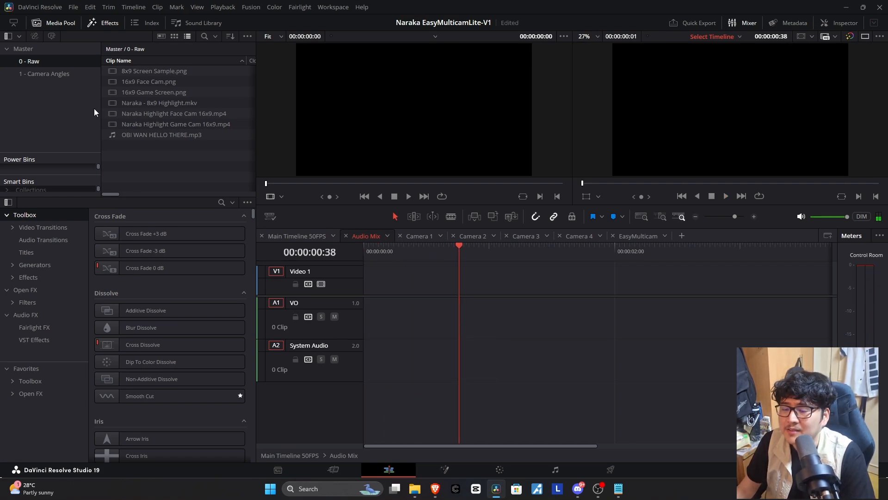
{"action": "left_click", "coordinate": [134, 94]}
{"action": "left_click_drag", "start_coordinate": [137, 95], "coordinate": [370, 276]}
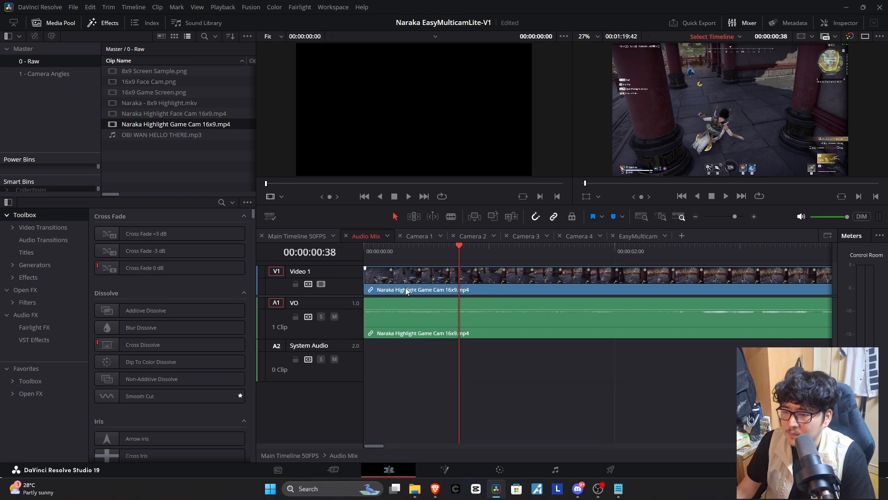
Unlink the game cam clip in the Audio Mix timeline and delete its video part, keeping only the audio on the VO track.
{"action": "right_click", "coordinate": [384, 284]}
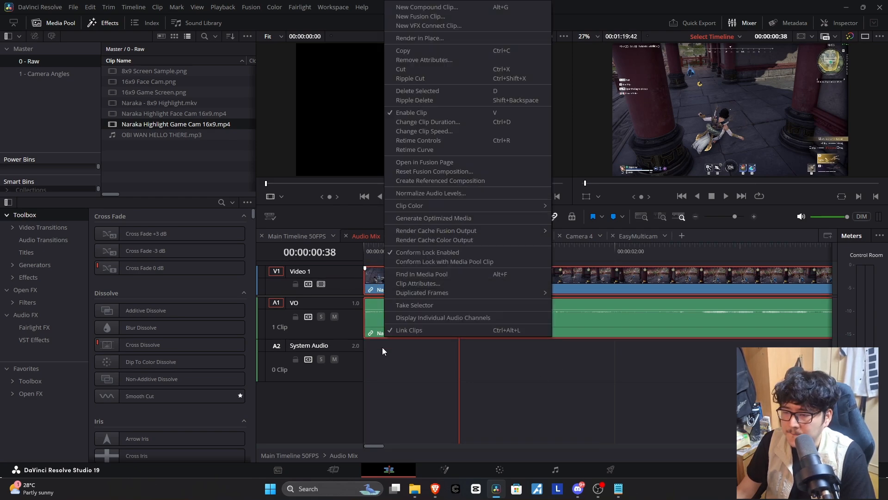
{"action": "left_click", "coordinate": [414, 331]}
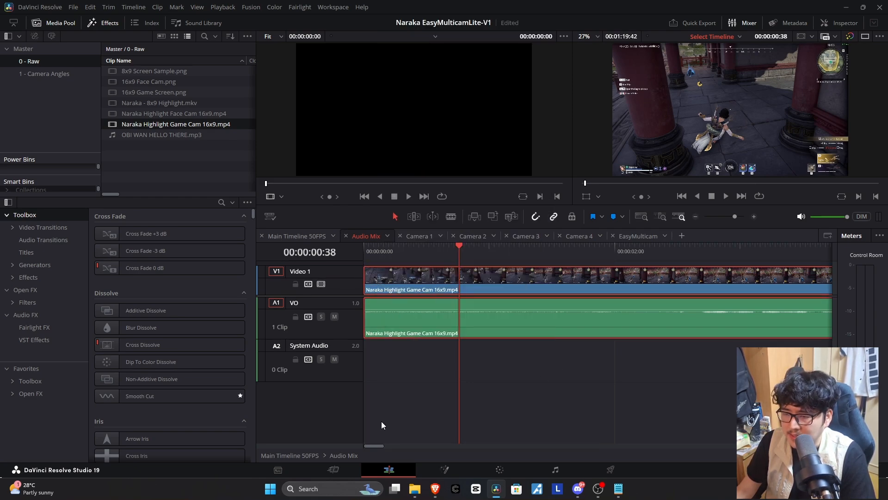
{"action": "left_click", "coordinate": [393, 290]}
{"action": "key", "text": "Delete"}
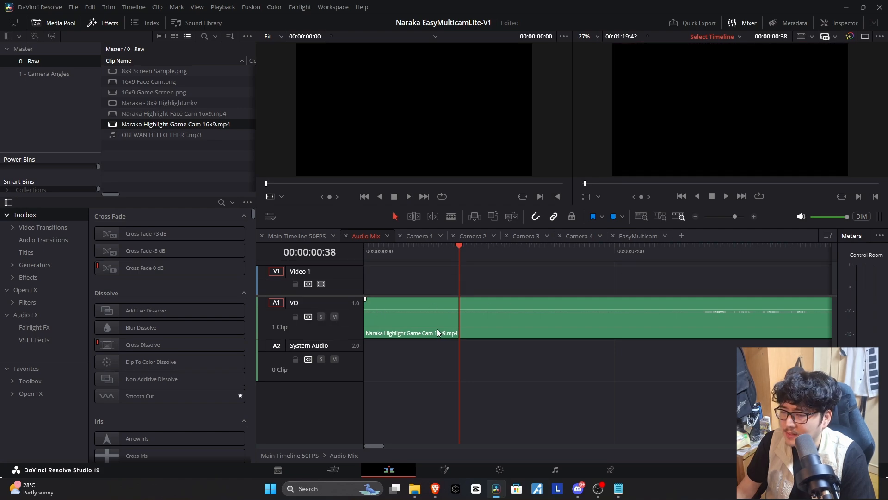
{"action": "scroll", "coordinate": [436, 327], "scroll_direction": "down", "scroll_amount": 6}
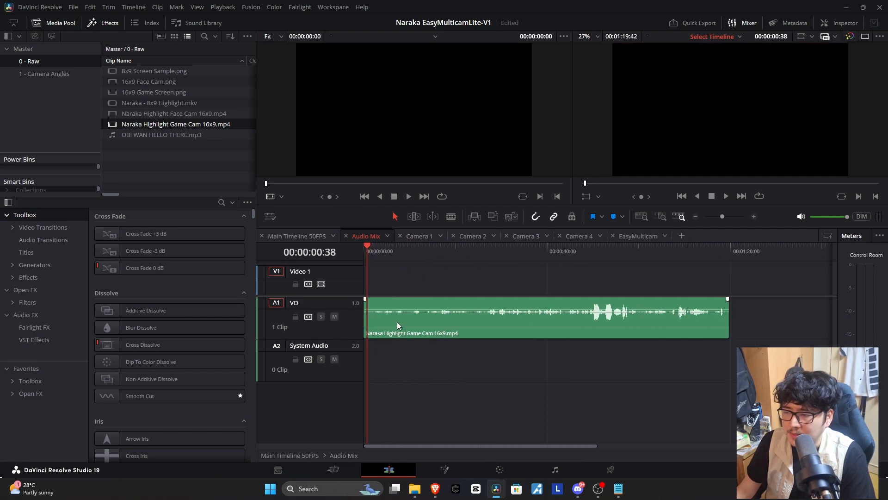
{"action": "key", "text": "Home"}
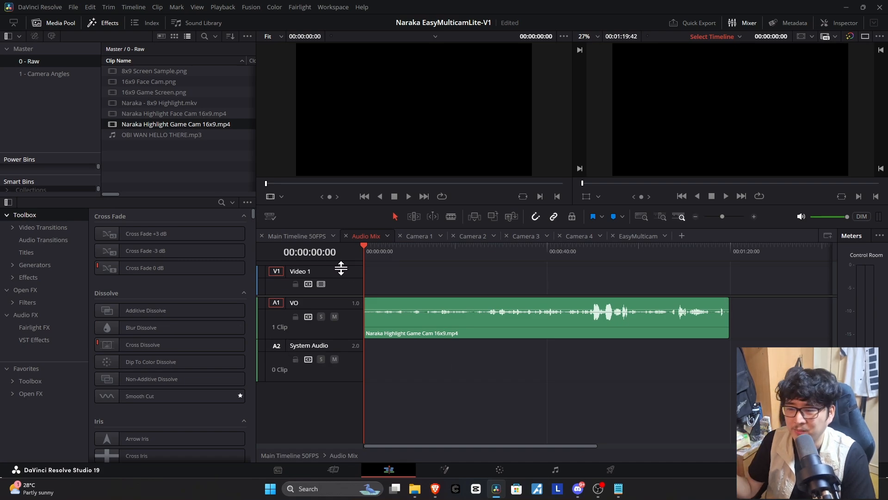
Open the Camera 1 timeline and compare the 16x9 and 8x9 sample layouts in the viewer.
{"action": "left_click", "coordinate": [416, 236]}
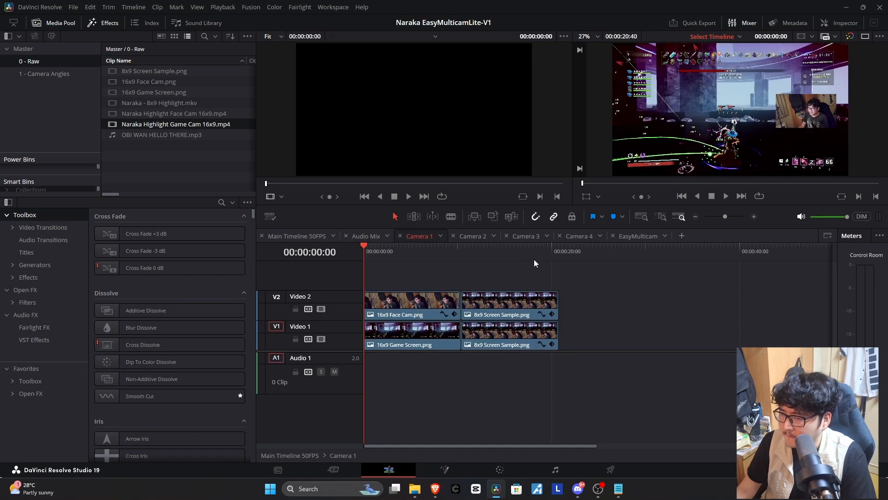
{"action": "left_click_drag", "start_coordinate": [535, 263], "coordinate": [517, 284]}
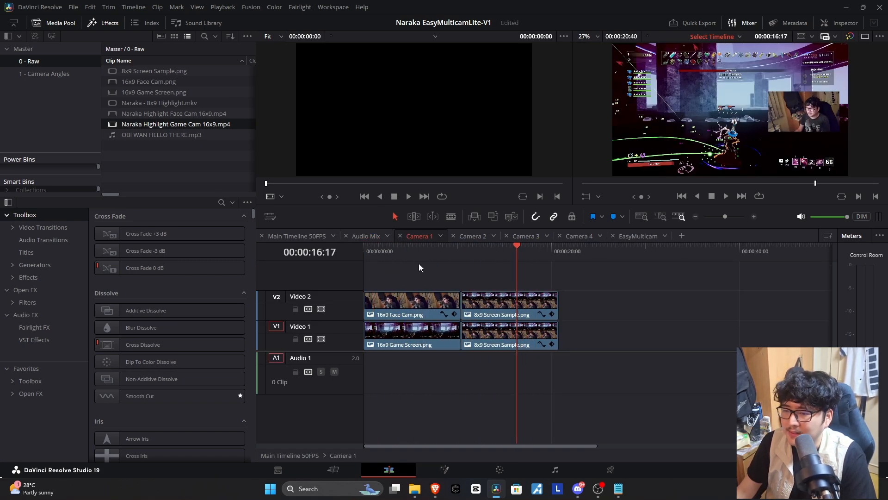
{"action": "left_click_drag", "start_coordinate": [420, 268], "coordinate": [393, 269]}
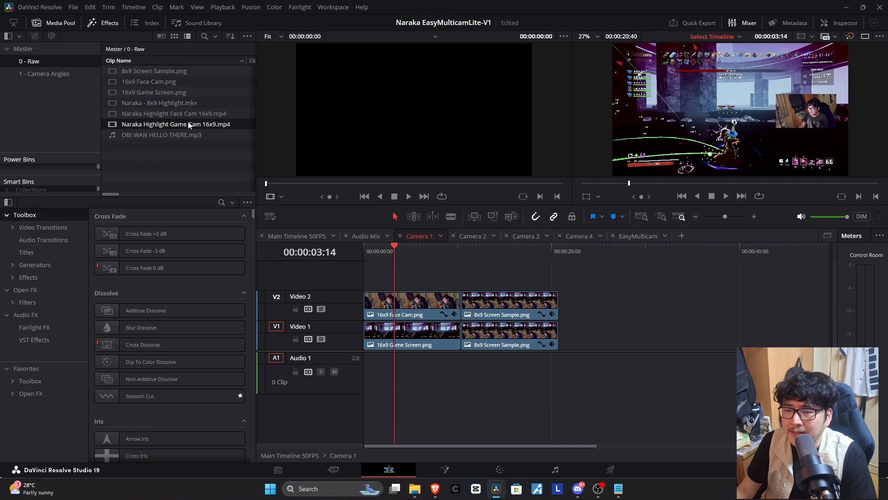
Add Naraka Highlight Game Cam 16x9.mp4 to Video 1 directly after the 8x9 sample, unlinked and with its audio deleted.
{"action": "left_click_drag", "start_coordinate": [139, 126], "coordinate": [574, 347]}
{"action": "left_click_drag", "start_coordinate": [536, 387], "coordinate": [615, 403]}
{"action": "right_click", "coordinate": [615, 393]}
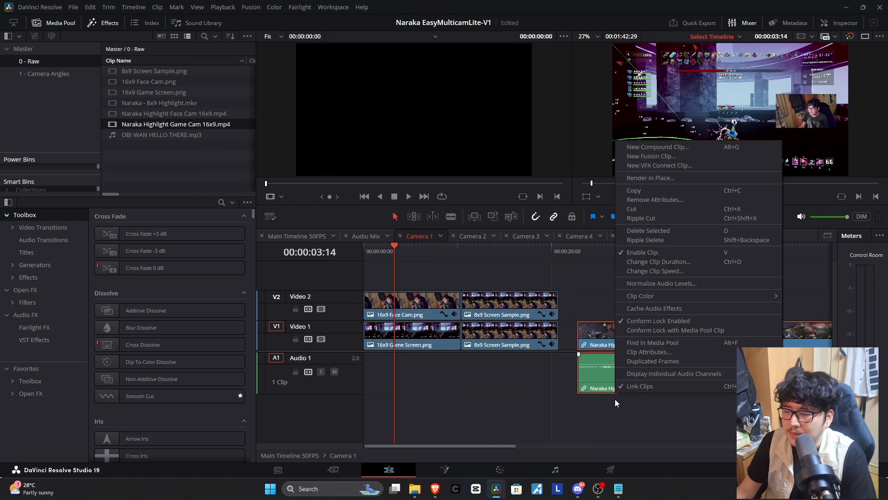
{"action": "left_click", "coordinate": [641, 391]}
{"action": "left_click_drag", "start_coordinate": [532, 378], "coordinate": [662, 423]}
{"action": "key", "text": "Delete"}
{"action": "left_click_drag", "start_coordinate": [652, 340], "coordinate": [634, 341]}
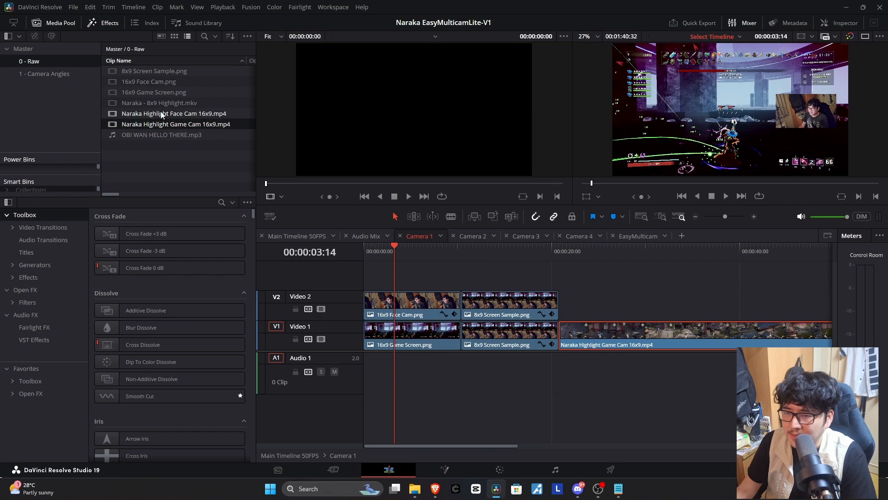
Add Naraka Highlight Face Cam 16x9.mp4 to Video 2, remove its unlinked audio and align its start with the game cam clip.
{"action": "left_click_drag", "start_coordinate": [145, 118], "coordinate": [564, 306]}
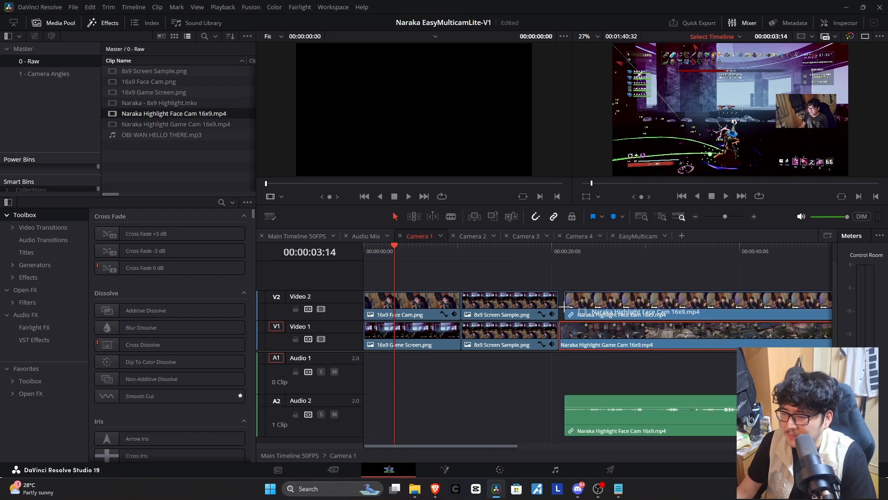
{"action": "left_click", "coordinate": [605, 309]}
{"action": "right_click", "coordinate": [604, 301]}
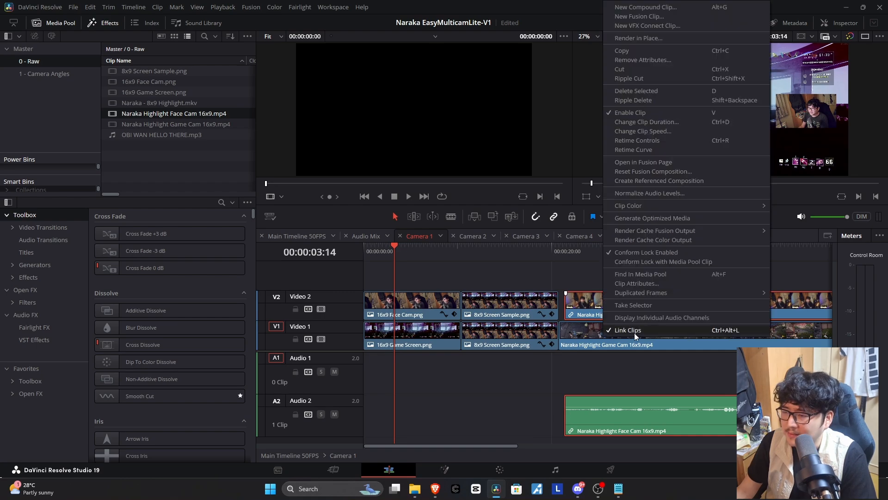
{"action": "left_click", "coordinate": [620, 283]}
{"action": "left_click_drag", "start_coordinate": [599, 410], "coordinate": [602, 412]}
{"action": "key", "text": "BackSpace"}
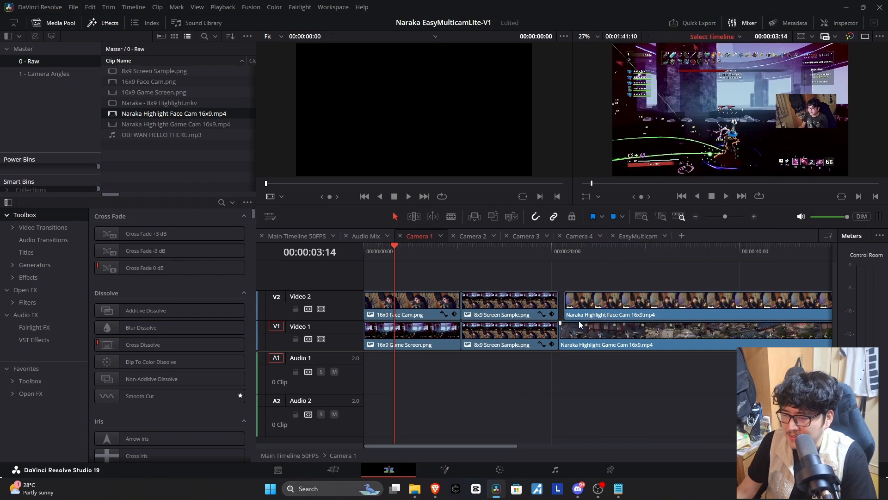
{"action": "left_click_drag", "start_coordinate": [585, 304], "coordinate": [579, 303]}
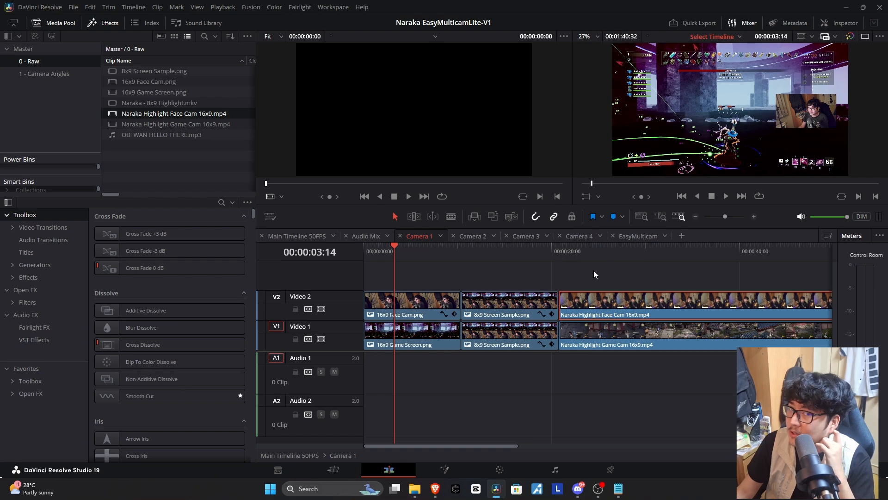
Copy the 16x9 Face Cam.png clip and paste its video attributes onto the Naraka face cam clip with Retime Effects turned off.
{"action": "left_click", "coordinate": [570, 255]}
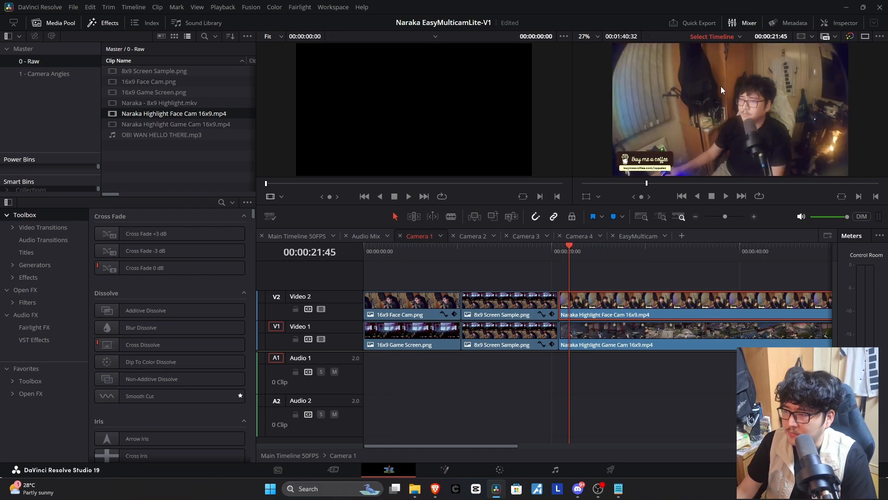
{"action": "left_click", "coordinate": [392, 253]}
{"action": "left_click", "coordinate": [410, 302]}
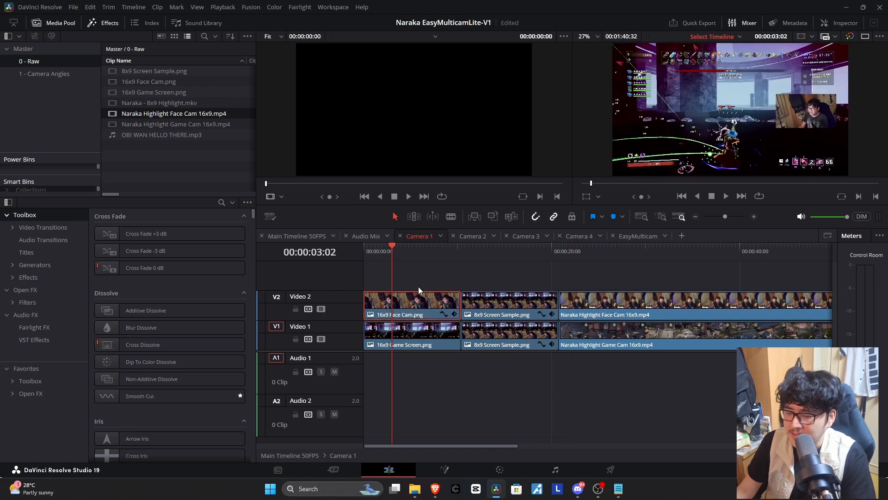
{"action": "key", "text": "ctrl+c"}
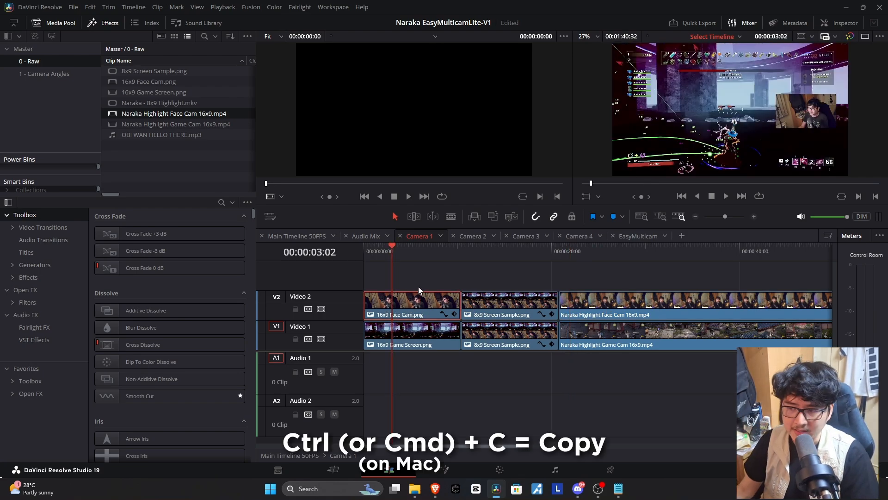
{"action": "left_click", "coordinate": [602, 252]}
{"action": "left_click", "coordinate": [615, 313]}
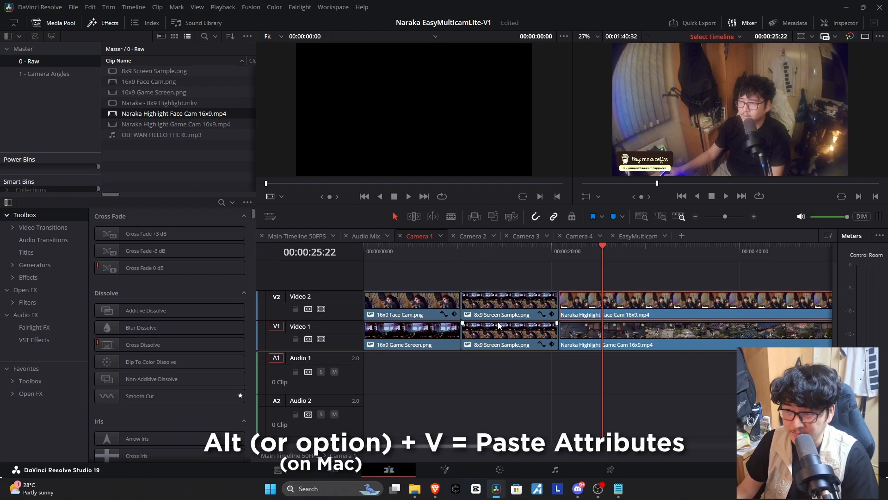
{"action": "key", "text": "alt+v"}
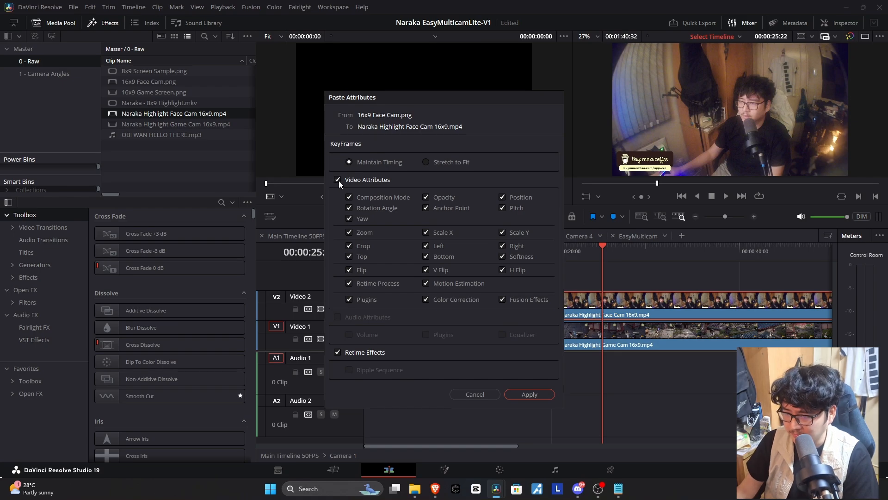
{"action": "left_click", "coordinate": [337, 353]}
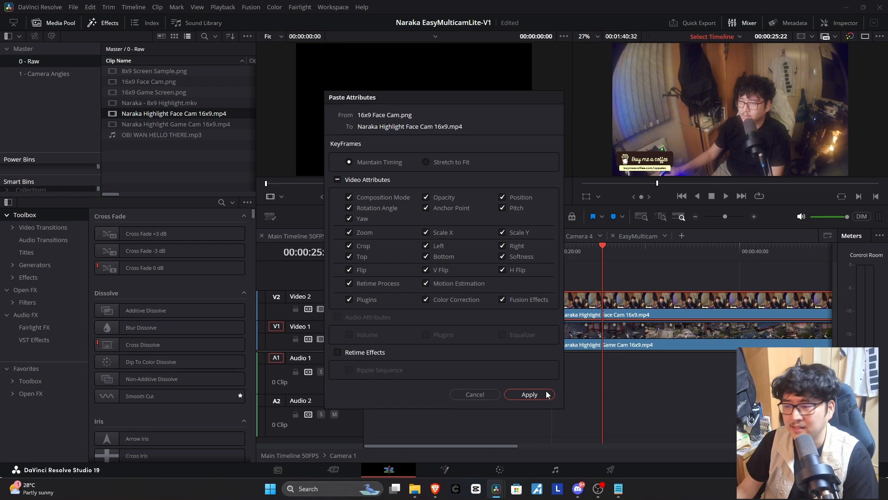
{"action": "left_click", "coordinate": [530, 394]}
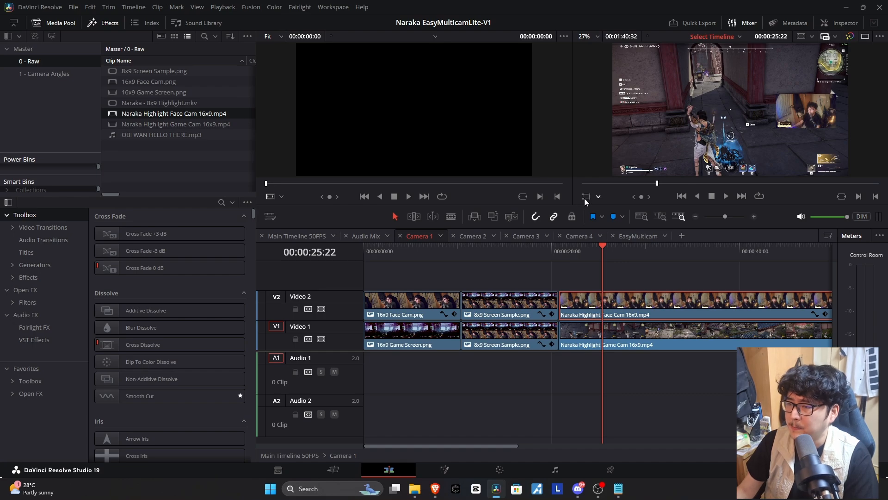
Enlarge the viewer, show the face cam clip's transform handles and properties, and crop it 585.6 left and 351.36 right.
{"action": "left_click_drag", "start_coordinate": [574, 211], "coordinate": [573, 264]}
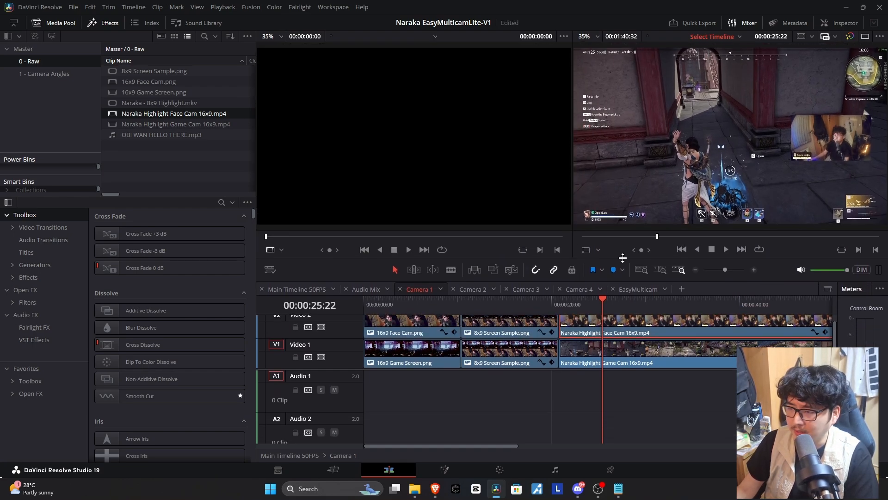
{"action": "left_click", "coordinate": [587, 250]}
{"action": "left_click", "coordinate": [840, 23]}
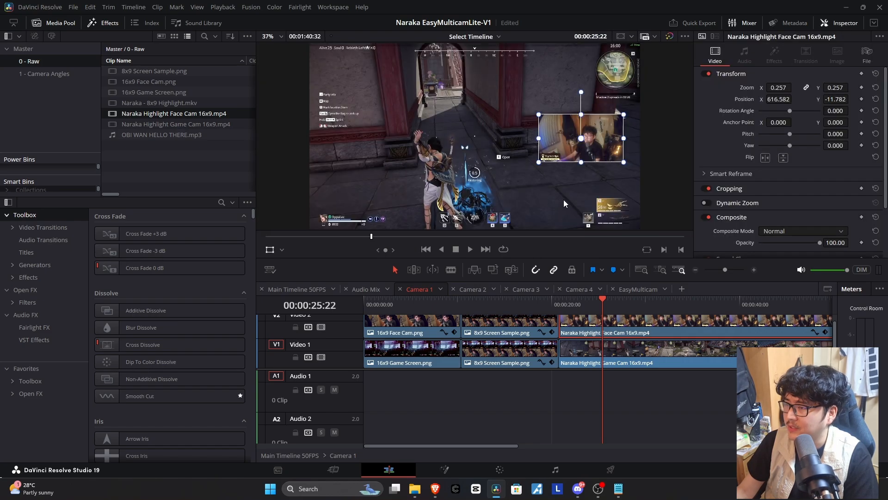
{"action": "scroll", "coordinate": [760, 214], "scroll_direction": "down", "scroll_amount": 2}
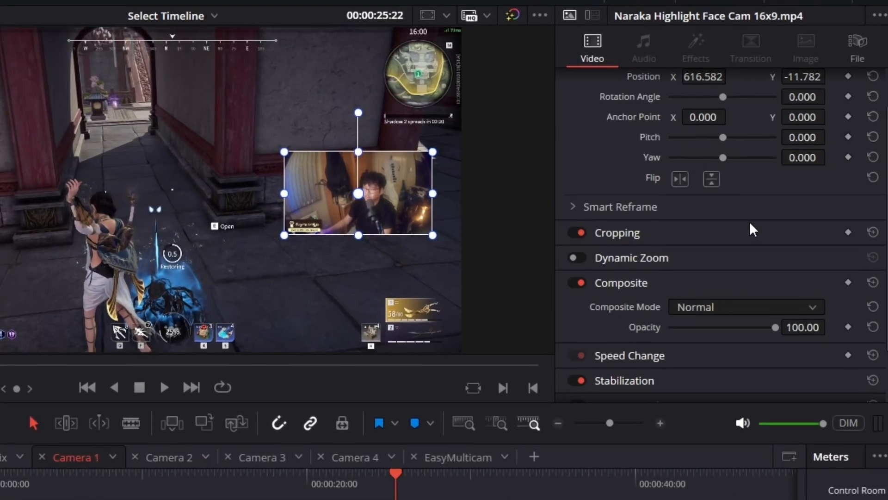
{"action": "left_click", "coordinate": [805, 159]}
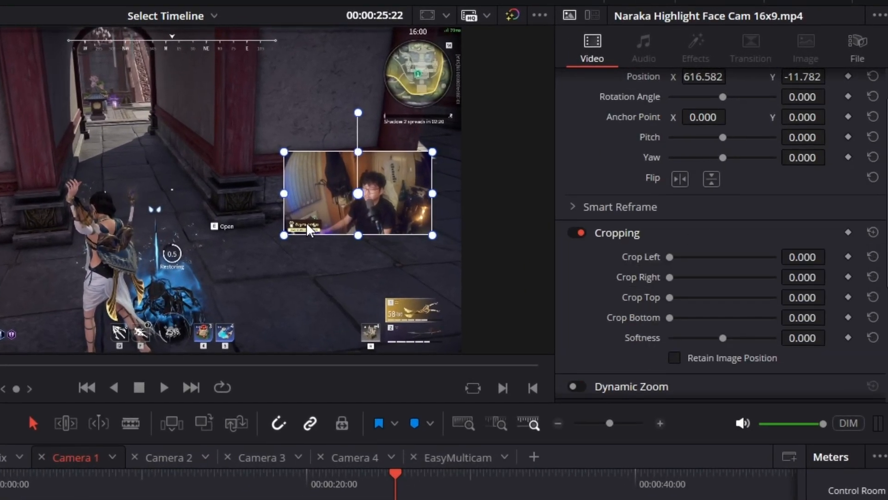
{"action": "left_click_drag", "start_coordinate": [670, 257], "coordinate": [687, 287]}
Enlarge the cropped face cam overlay and position it near the game's right edge at about X 702.552, Y -46.707.
{"action": "left_click_drag", "start_coordinate": [396, 212], "coordinate": [436, 215]}
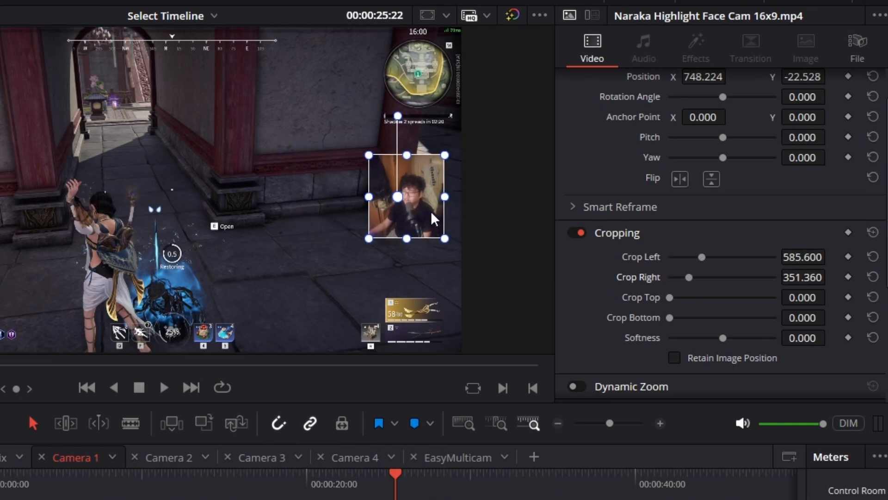
{"action": "left_click_drag", "start_coordinate": [369, 239], "coordinate": [356, 258]}
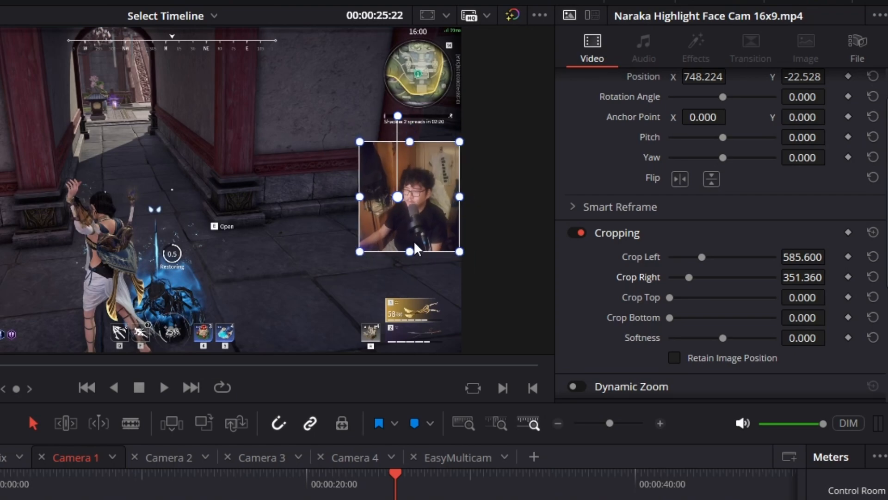
{"action": "left_click_drag", "start_coordinate": [428, 242], "coordinate": [412, 249]}
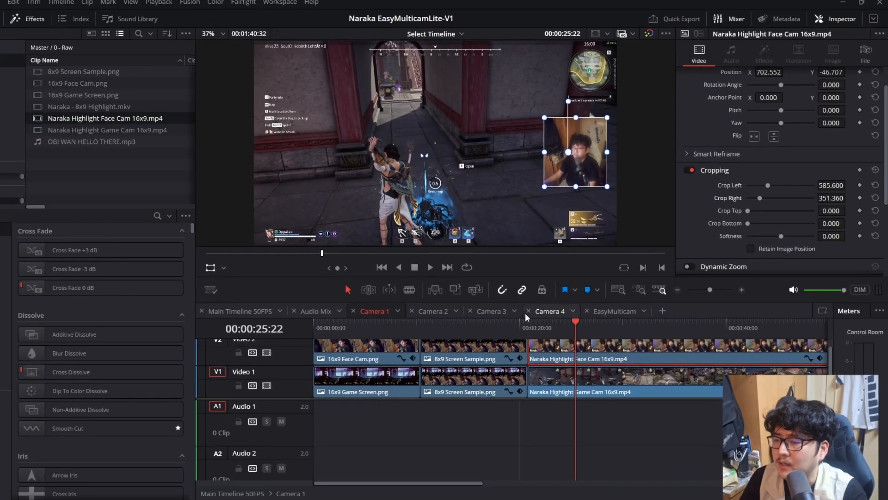
Rearrange the Camera 1 timeline so the Naraka face and game cam clips start at zero, with the sample clips after them.
{"action": "scroll", "coordinate": [534, 391], "scroll_direction": "down", "scroll_amount": 3}
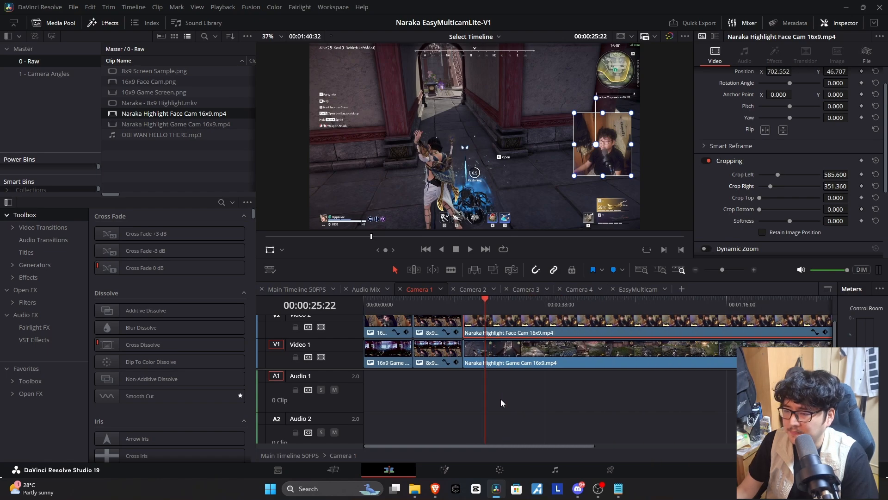
{"action": "left_click_drag", "start_coordinate": [401, 380], "coordinate": [740, 329]}
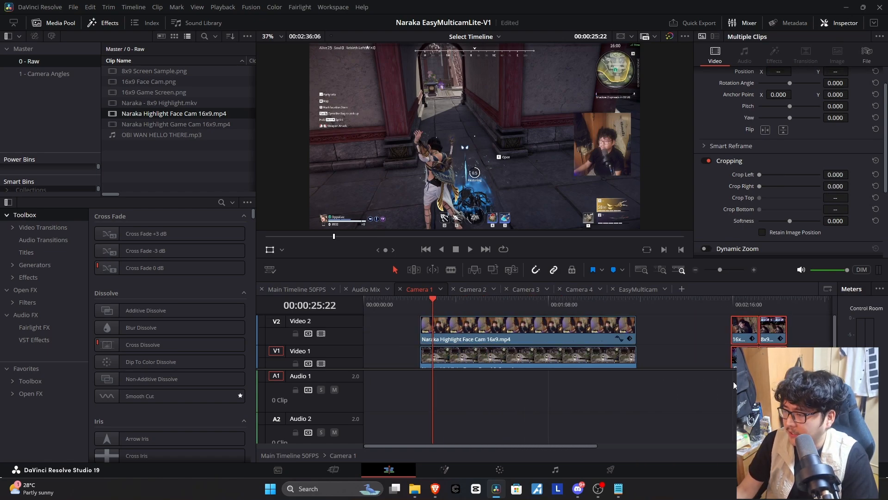
{"action": "left_click_drag", "start_coordinate": [682, 330], "coordinate": [486, 424]}
{"action": "scroll", "coordinate": [499, 331], "scroll_direction": "up", "scroll_amount": 1}
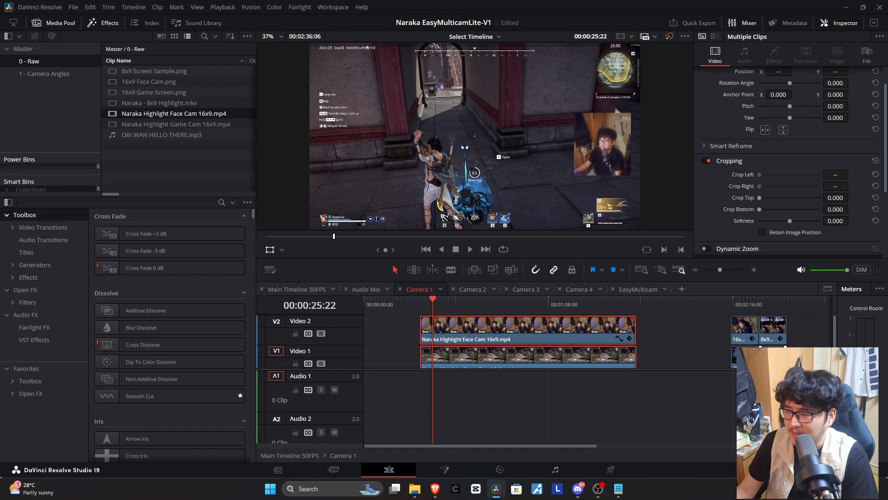
{"action": "left_click_drag", "start_coordinate": [594, 337], "coordinate": [509, 334]}
{"action": "left_click_drag", "start_coordinate": [434, 300], "coordinate": [367, 301]}
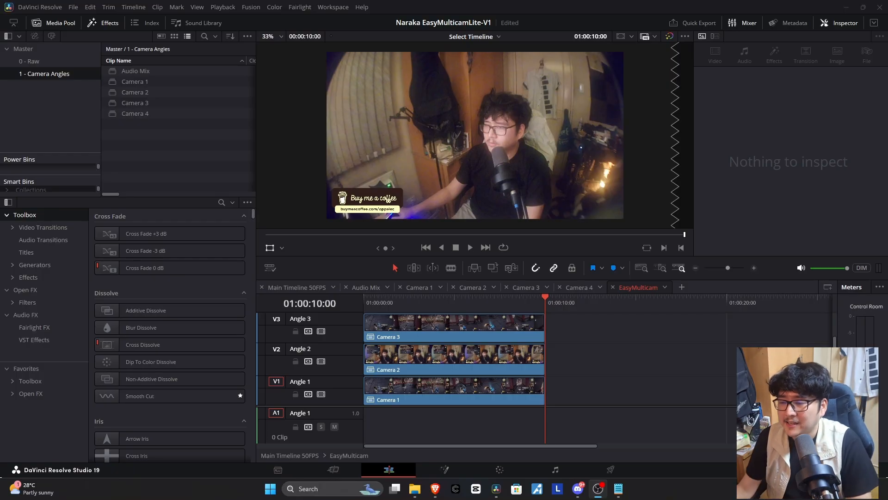
{"action": "left_click", "coordinate": [419, 288]}
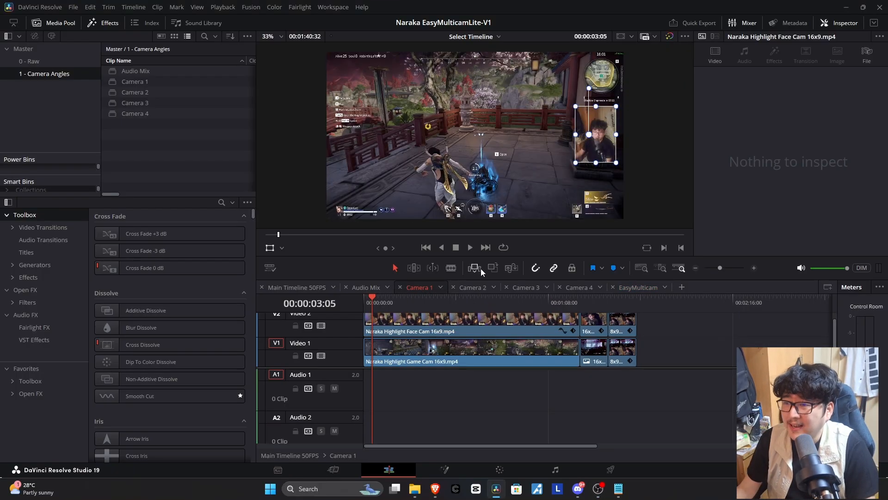
Review the Camera 2, Camera 3, Camera 4 and EasyMulticam timelines and check the stacked camera angles.
{"action": "left_click", "coordinate": [479, 288]}
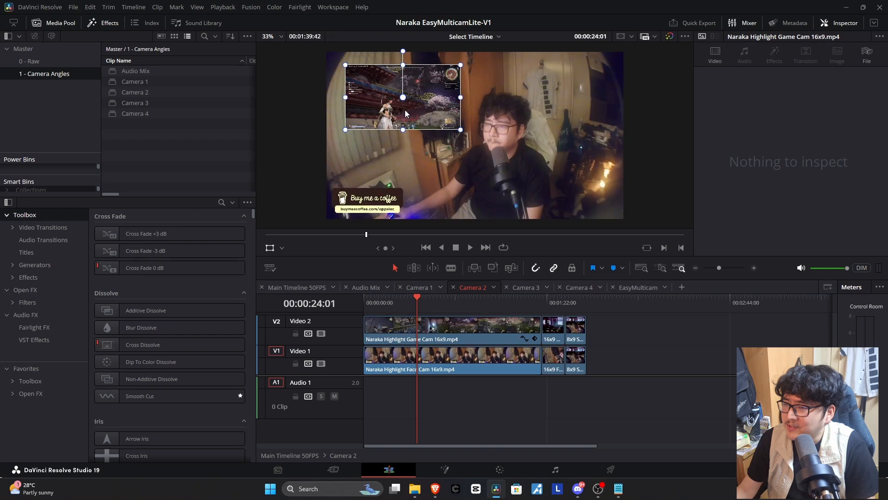
{"action": "left_click", "coordinate": [526, 287]}
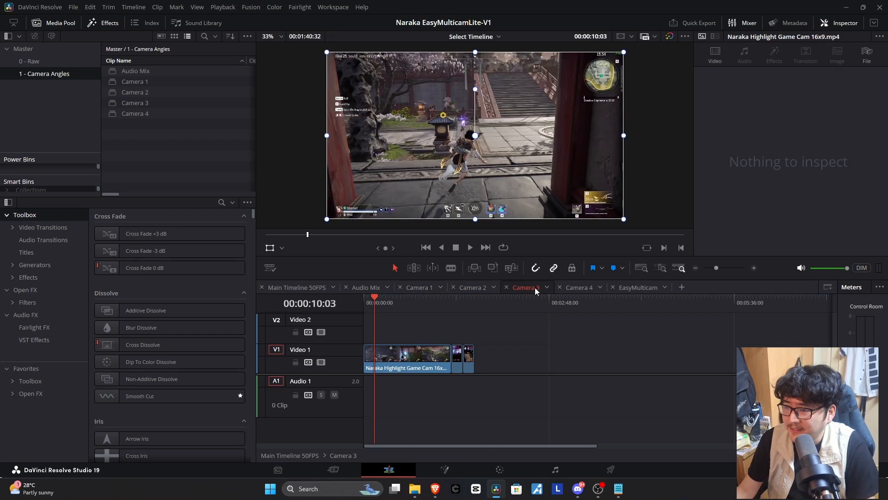
{"action": "left_click", "coordinate": [584, 286]}
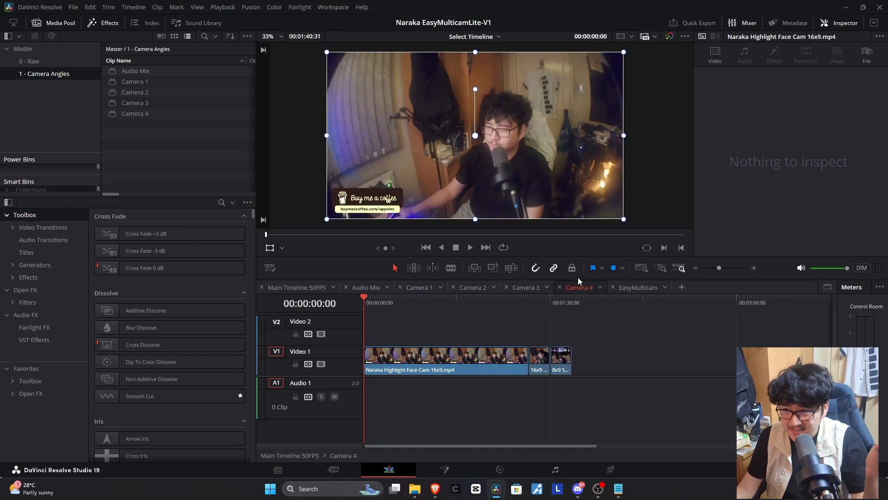
{"action": "left_click", "coordinate": [632, 288]}
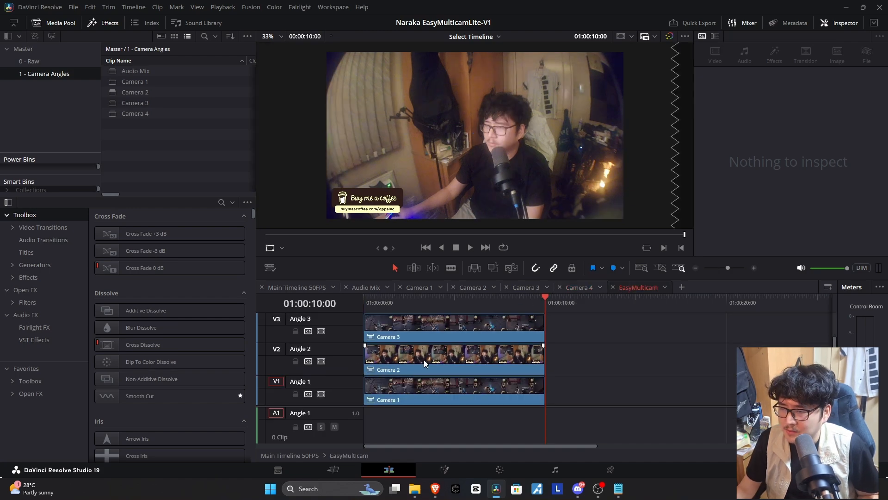
{"action": "left_click_drag", "start_coordinate": [542, 298], "coordinate": [426, 325]}
{"action": "scroll", "coordinate": [510, 404], "scroll_direction": "up", "scroll_amount": 1}
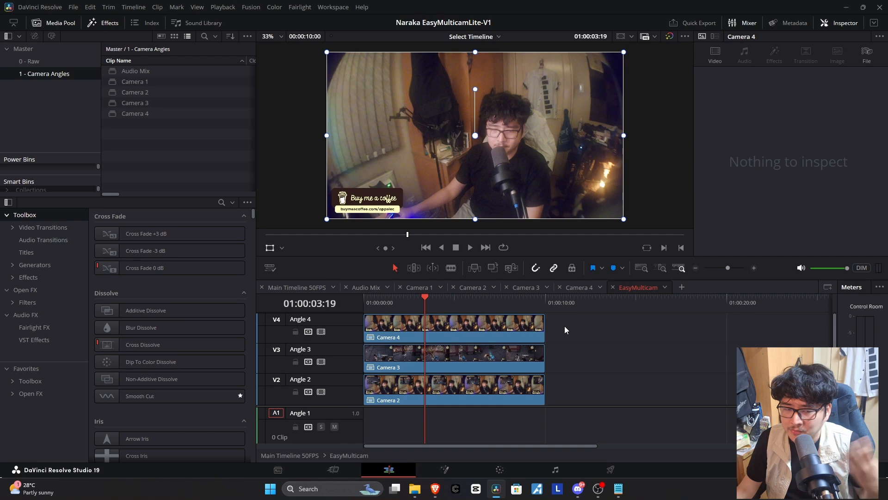
Delete all the Camera 1 to Camera 4 clips from the EasyMulticam timeline, with the Camera Angles bin open.
{"action": "left_click", "coordinate": [23, 48]}
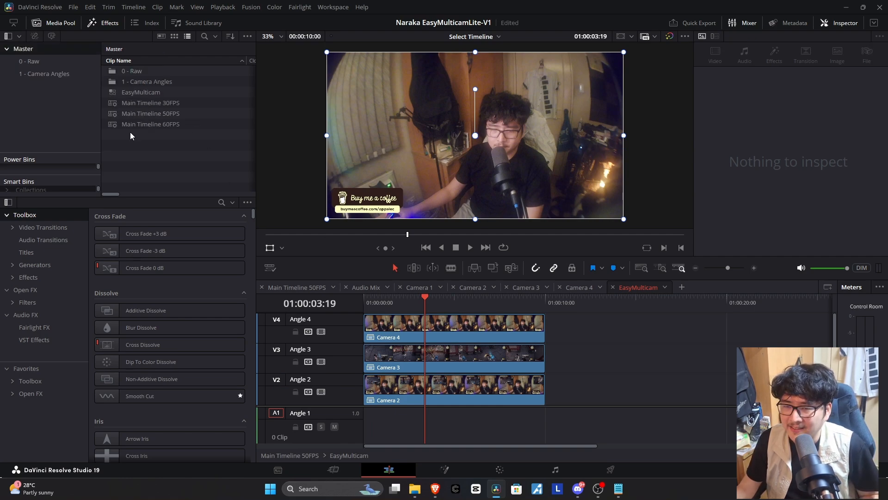
{"action": "double_click", "coordinate": [153, 82]}
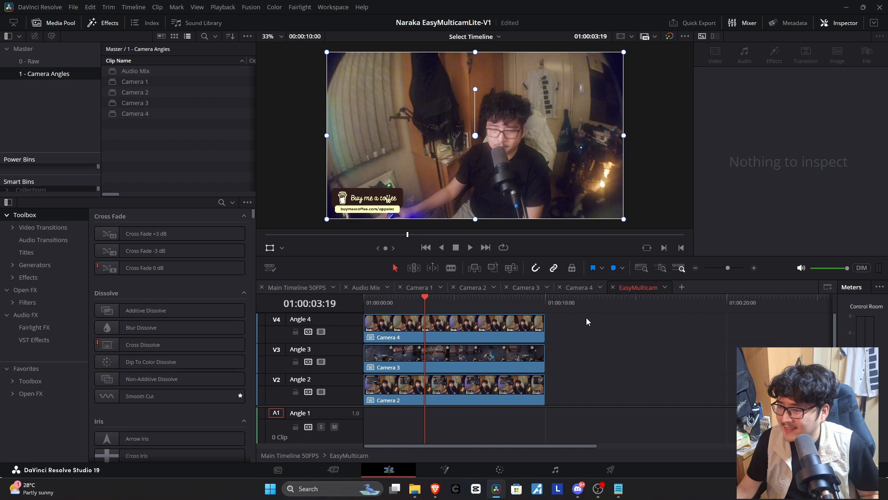
{"action": "left_click_drag", "start_coordinate": [579, 403], "coordinate": [378, 294]}
{"action": "scroll", "coordinate": [558, 370], "scroll_direction": "down", "scroll_amount": 1}
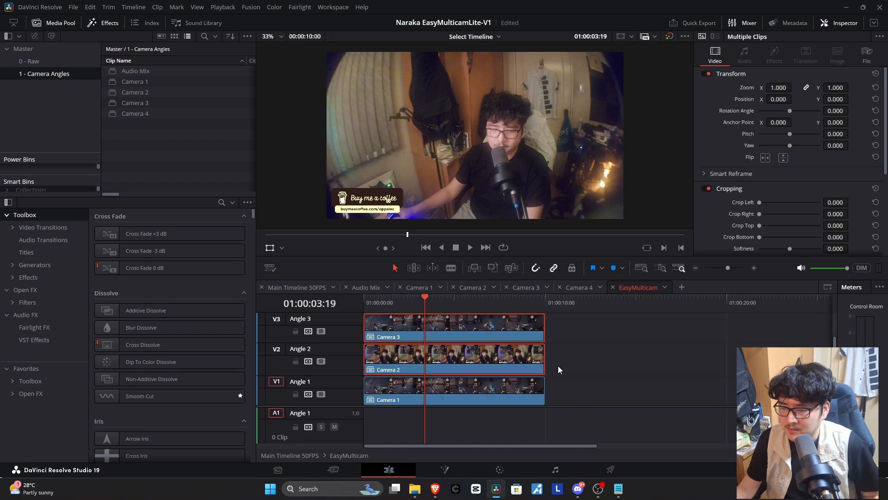
{"action": "scroll", "coordinate": [572, 407], "scroll_direction": "up", "scroll_amount": 1}
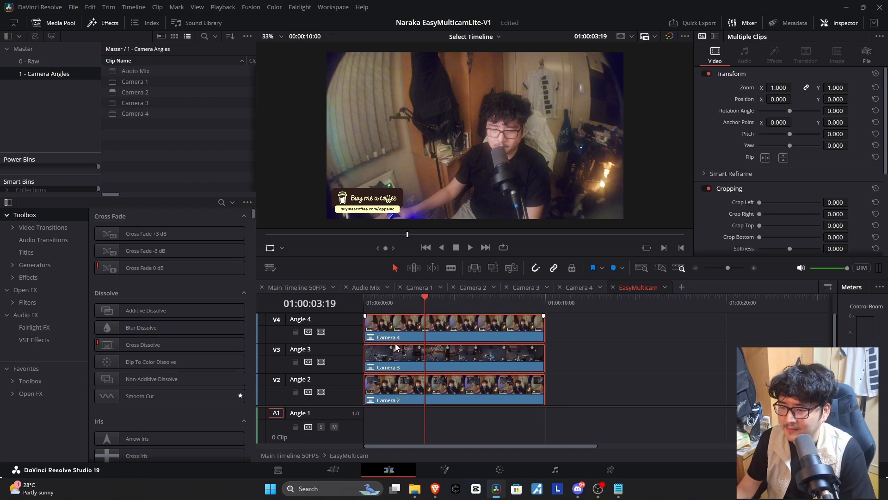
{"action": "key", "text": "Delete"}
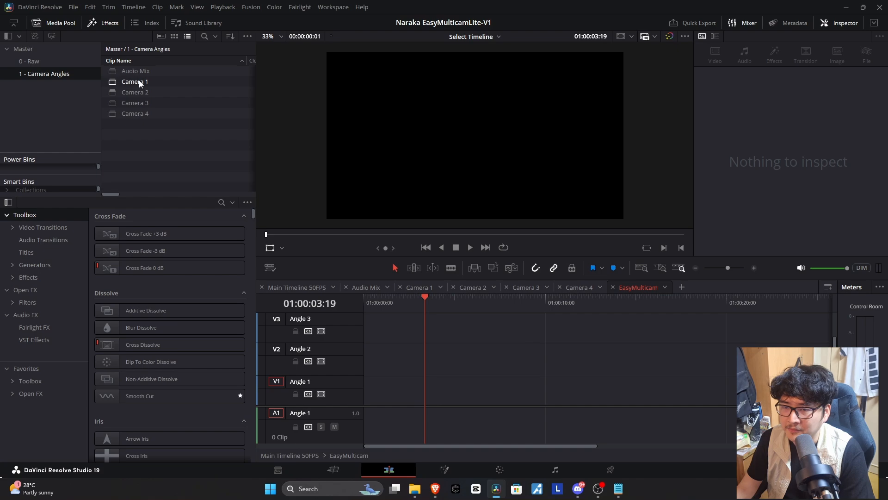
Add the Audio Mix timeline at the start of EasyMulticam, with its audio on the Angle 1 audio track.
{"action": "left_click_drag", "start_coordinate": [380, 405], "coordinate": [385, 315]}
{"action": "scroll", "coordinate": [413, 414], "scroll_direction": "down", "scroll_amount": 2}
{"action": "scroll", "coordinate": [413, 414], "scroll_direction": "up", "scroll_amount": 2}
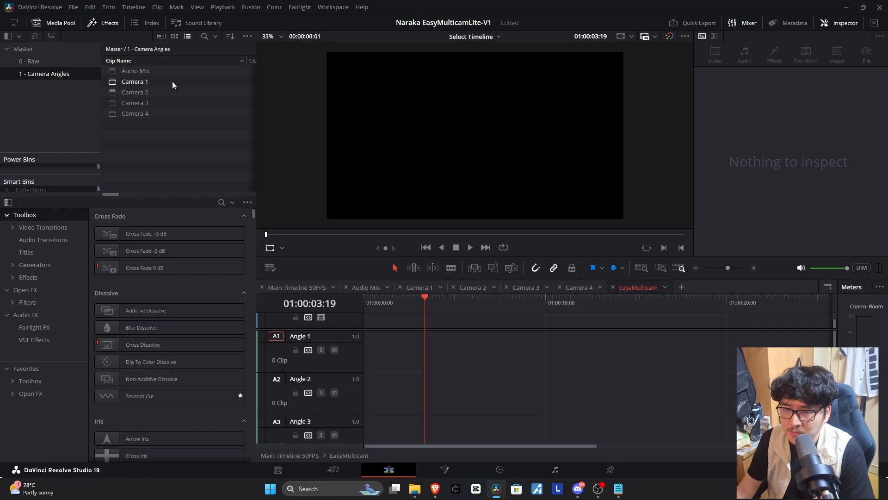
{"action": "left_click_drag", "start_coordinate": [153, 71], "coordinate": [422, 356]}
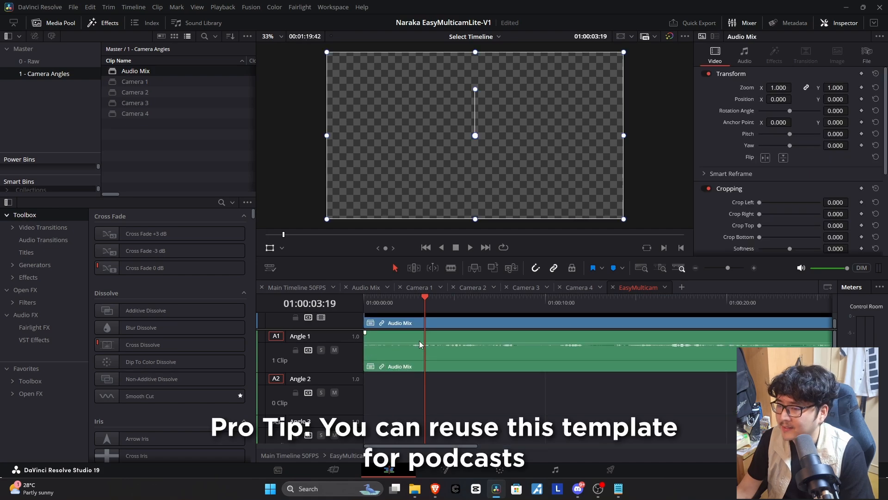
Unlink the Audio Mix clip's video from its audio and delete the video part.
{"action": "right_click", "coordinate": [421, 344]}
{"action": "left_click", "coordinate": [465, 331]}
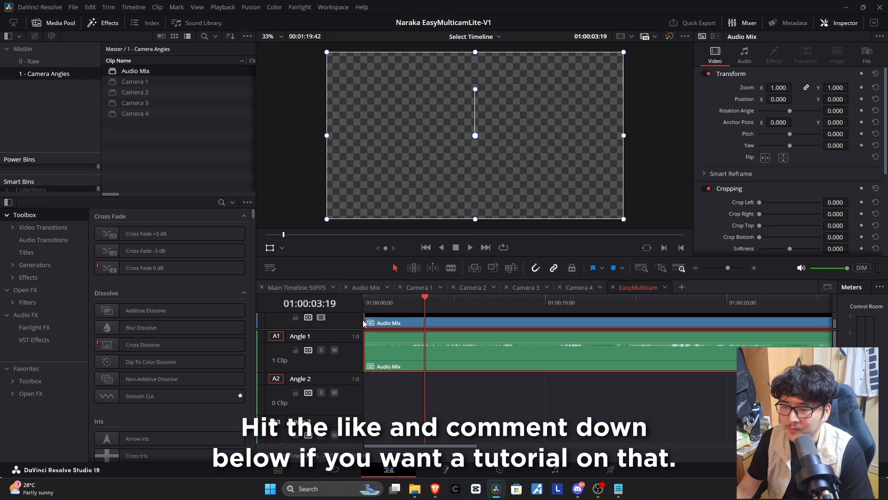
{"action": "left_click", "coordinate": [412, 326]}
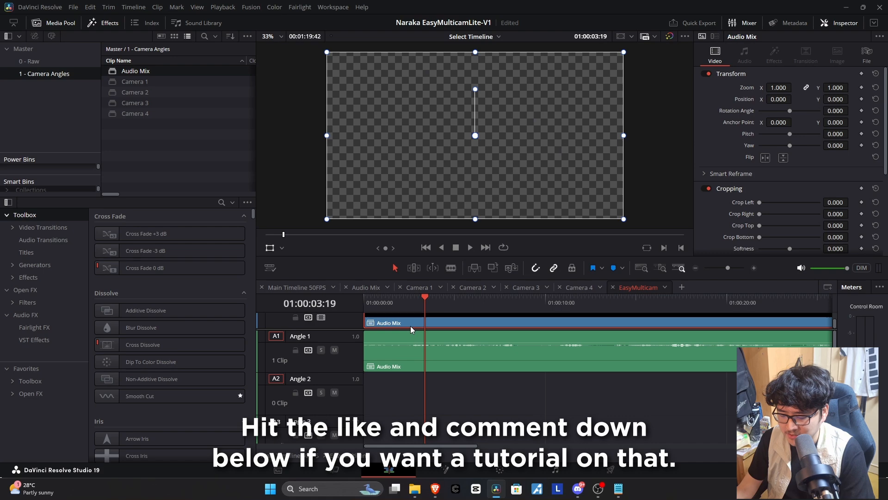
{"action": "key", "text": "Delete"}
Duplicate the Audio Mix audio clip onto the Angle 2, Angle 3 and Angle 4 audio tracks, aligned at the start, and save the project.
{"action": "left_click_drag", "start_coordinate": [387, 304], "coordinate": [368, 304]}
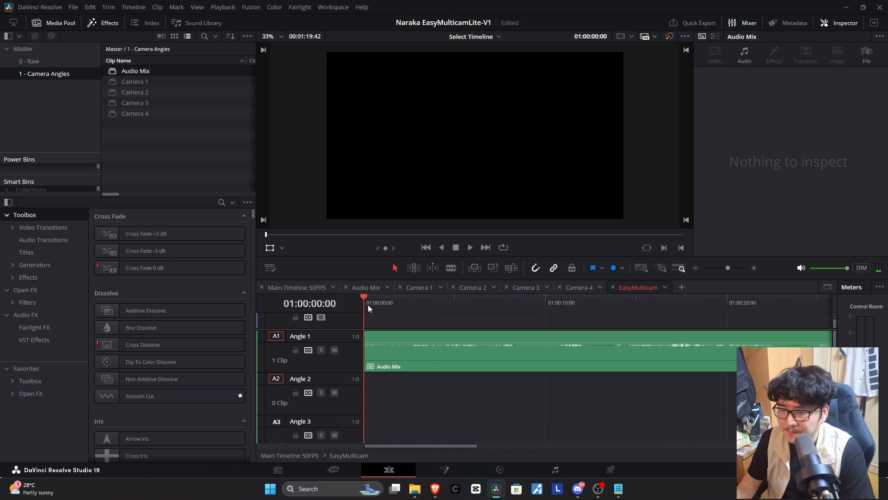
{"action": "left_click", "coordinate": [378, 353]}
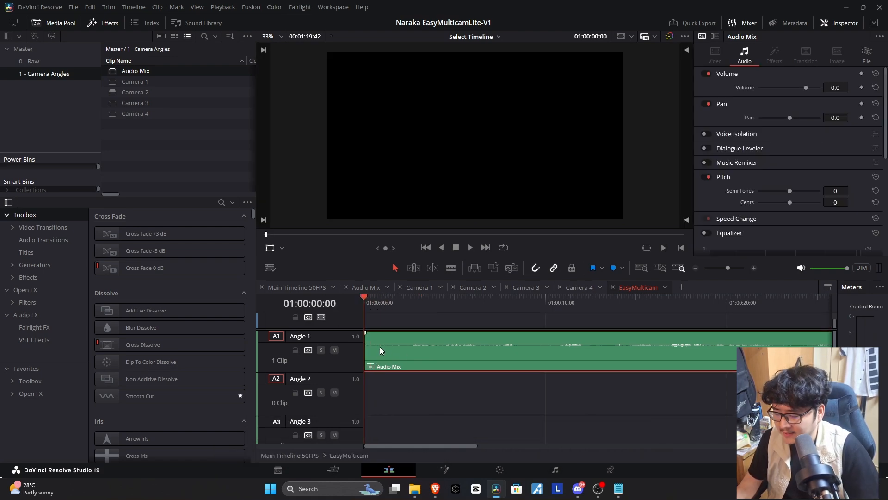
{"action": "left_click_drag", "start_coordinate": [378, 349], "coordinate": [378, 392]}
{"action": "scroll", "coordinate": [377, 392], "scroll_direction": "down", "scroll_amount": 3}
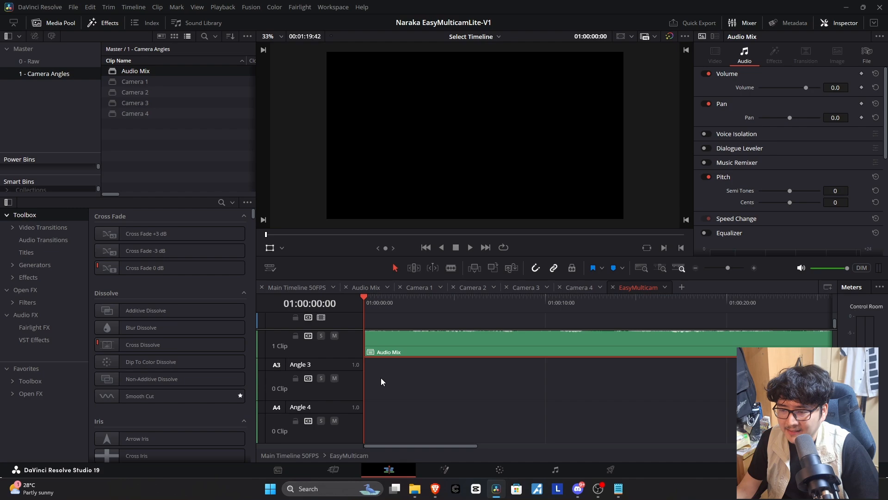
{"action": "left_click_drag", "start_coordinate": [381, 342], "coordinate": [380, 418], "text": "alt"}
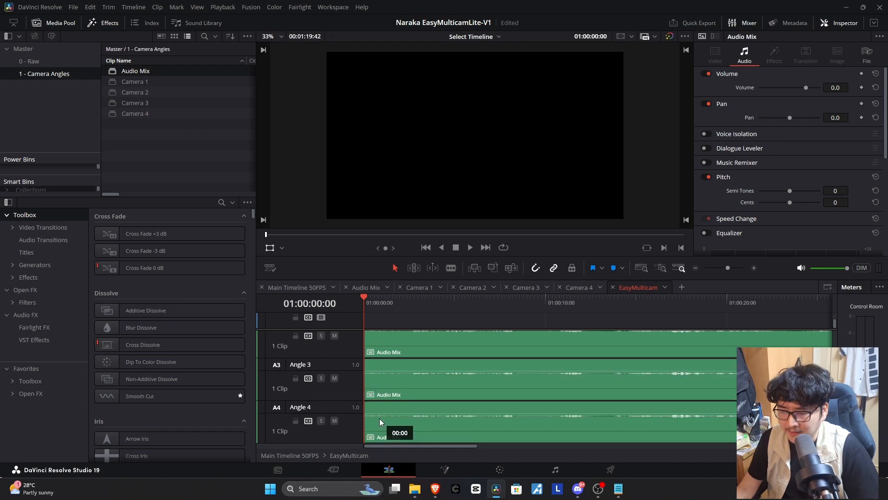
{"action": "scroll", "coordinate": [389, 398], "scroll_direction": "up", "scroll_amount": 3}
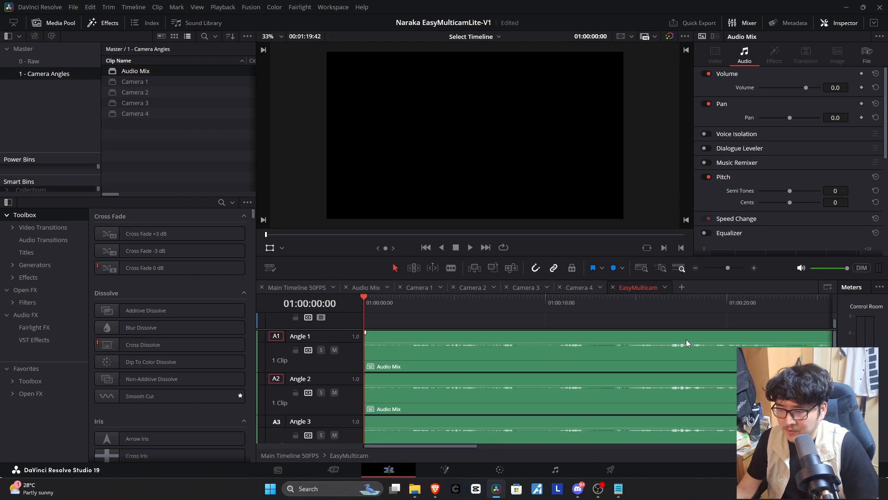
{"action": "key", "text": "ctrl+s"}
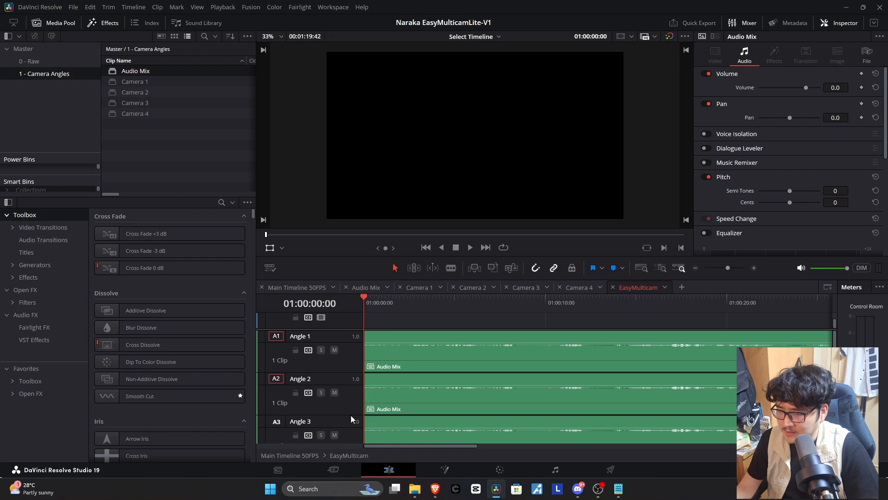
Give the video tracks more room and place the Camera 1 timeline at the start of the Angle 1 video track.
{"action": "scroll", "coordinate": [463, 379], "scroll_direction": "down", "scroll_amount": 3}
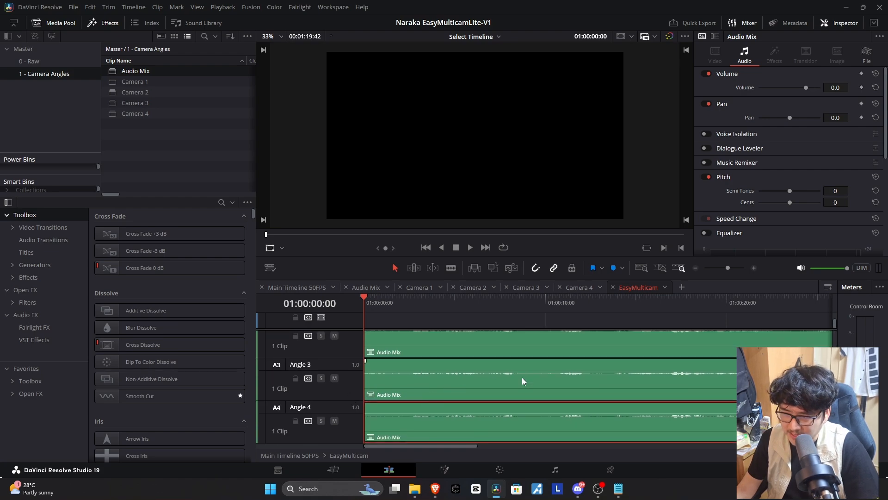
{"action": "left_click", "coordinate": [491, 405]}
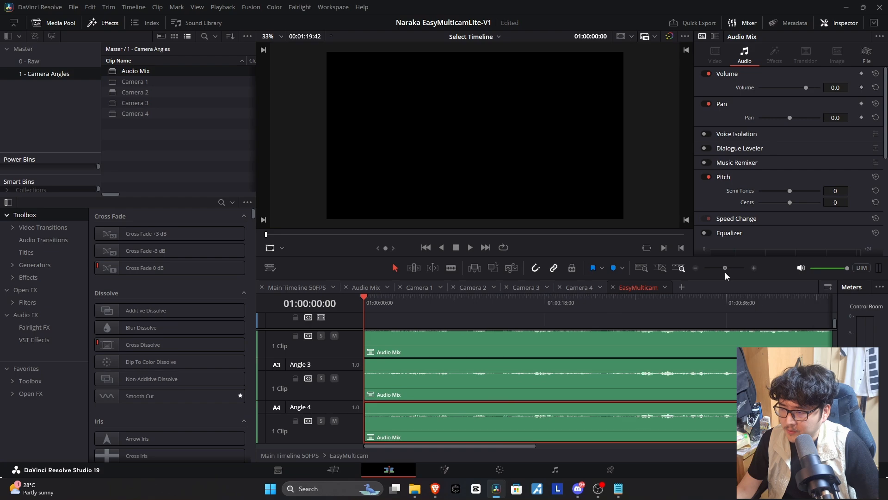
{"action": "left_click_drag", "start_coordinate": [726, 271], "coordinate": [721, 270]}
{"action": "scroll", "coordinate": [472, 388], "scroll_direction": "up", "scroll_amount": 3}
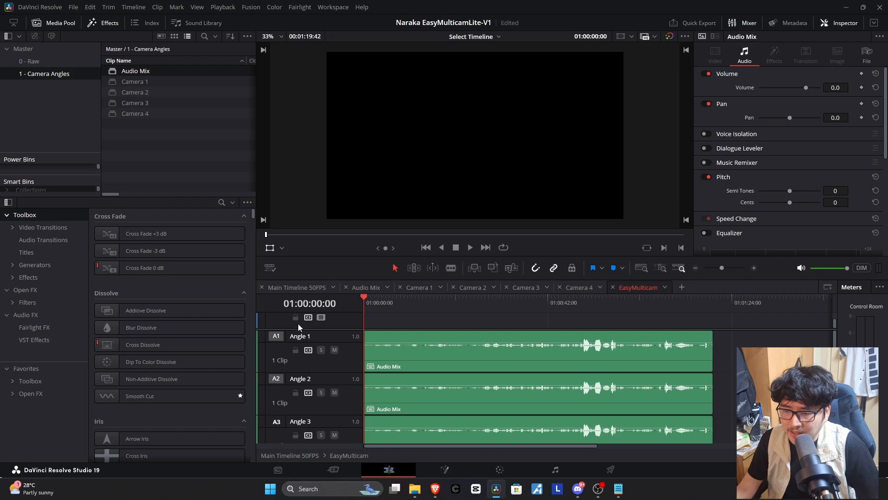
{"action": "left_click_drag", "start_coordinate": [286, 328], "coordinate": [283, 407]}
{"action": "scroll", "coordinate": [296, 370], "scroll_direction": "up", "scroll_amount": 1}
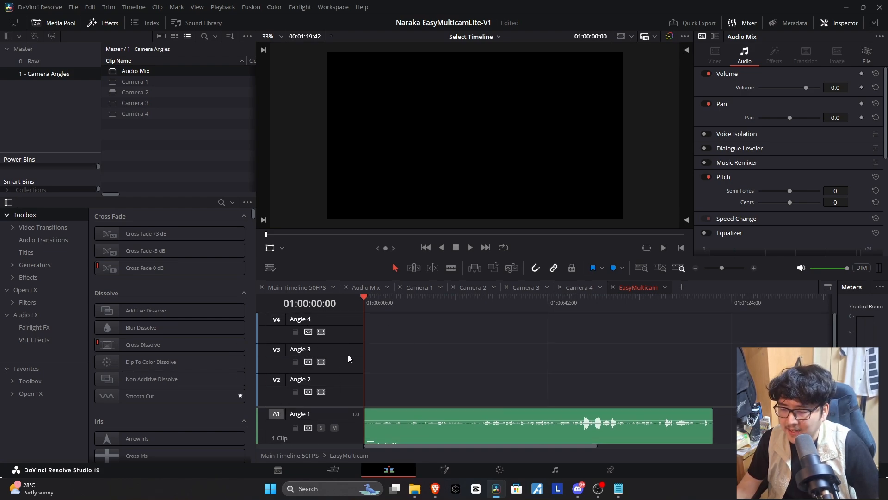
{"action": "scroll", "coordinate": [347, 355], "scroll_direction": "down", "scroll_amount": 1}
{"action": "left_click", "coordinate": [140, 97]}
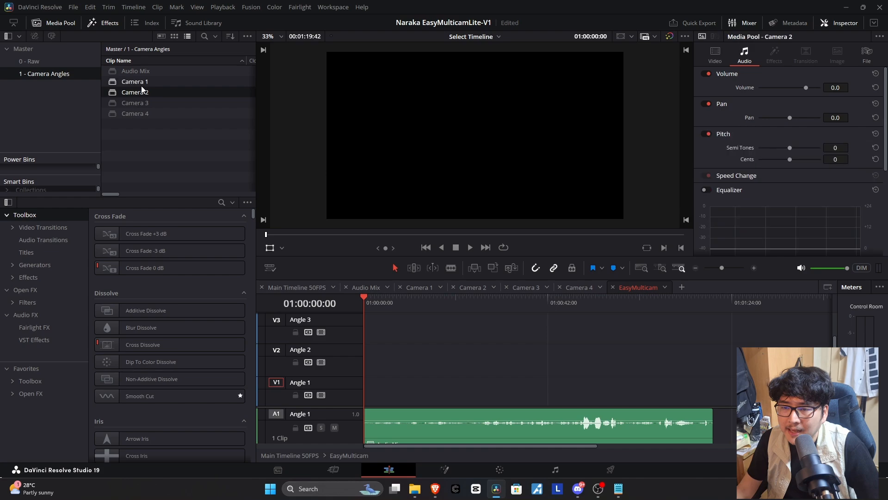
{"action": "left_click_drag", "start_coordinate": [141, 85], "coordinate": [365, 393]}
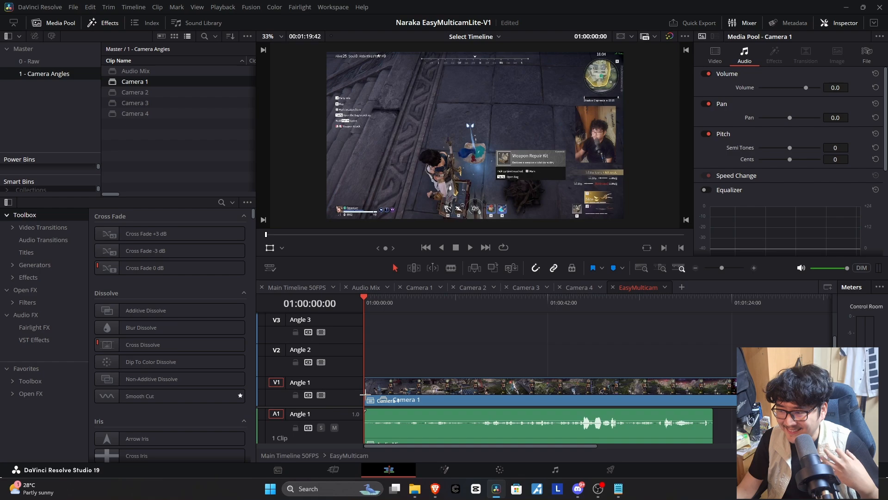
{"action": "left_click_drag", "start_coordinate": [365, 394], "coordinate": [366, 393]}
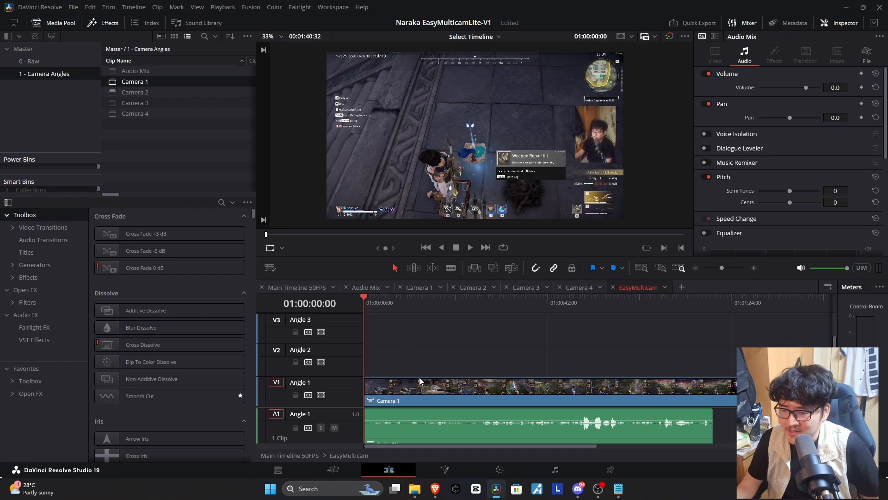
Place Camera 2, Camera 3 and Camera 4 at the start of the Angle 2, Angle 3 and Angle 4 video tracks respectively.
{"action": "scroll", "coordinate": [319, 412], "scroll_direction": "down", "scroll_amount": 3}
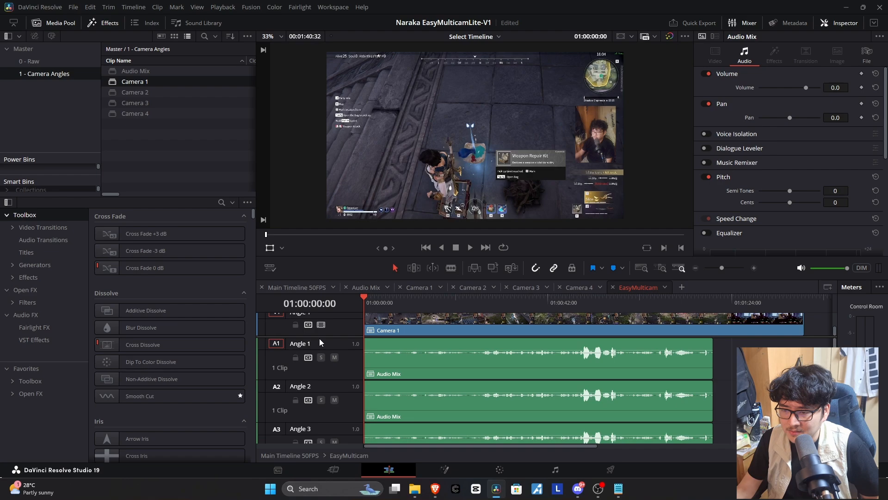
{"action": "scroll", "coordinate": [321, 337], "scroll_direction": "up", "scroll_amount": 3}
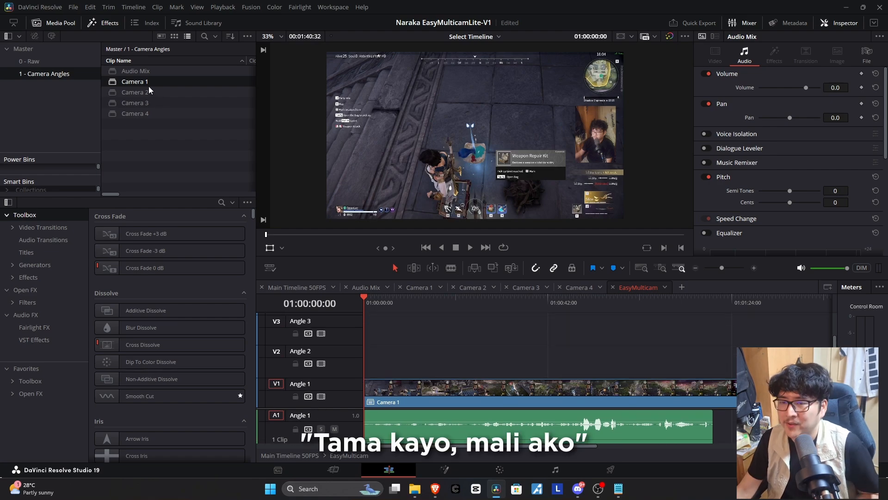
{"action": "left_click_drag", "start_coordinate": [139, 94], "coordinate": [363, 364]}
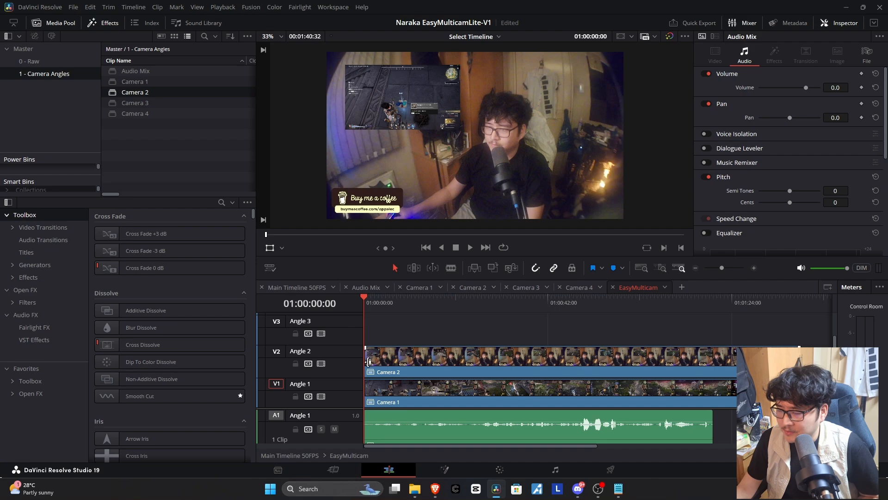
{"action": "left_click", "coordinate": [135, 103]}
{"action": "left_click_drag", "start_coordinate": [134, 108], "coordinate": [384, 335]}
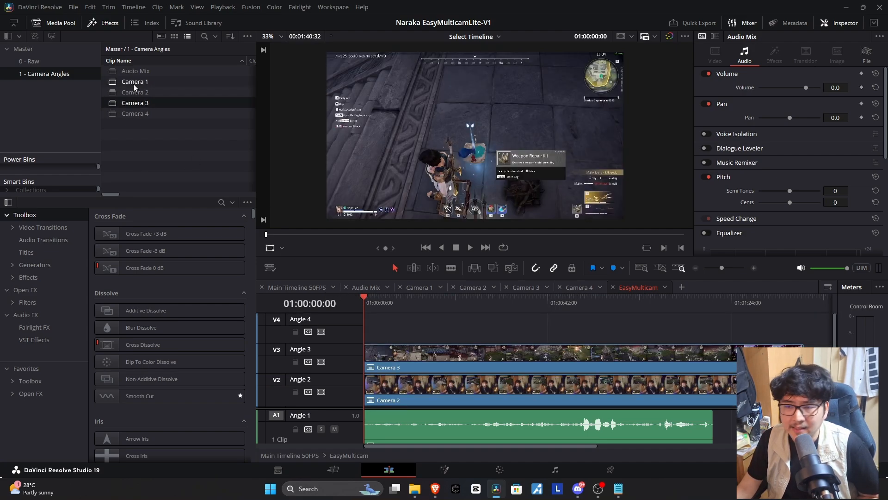
{"action": "left_click_drag", "start_coordinate": [135, 114], "coordinate": [372, 324]}
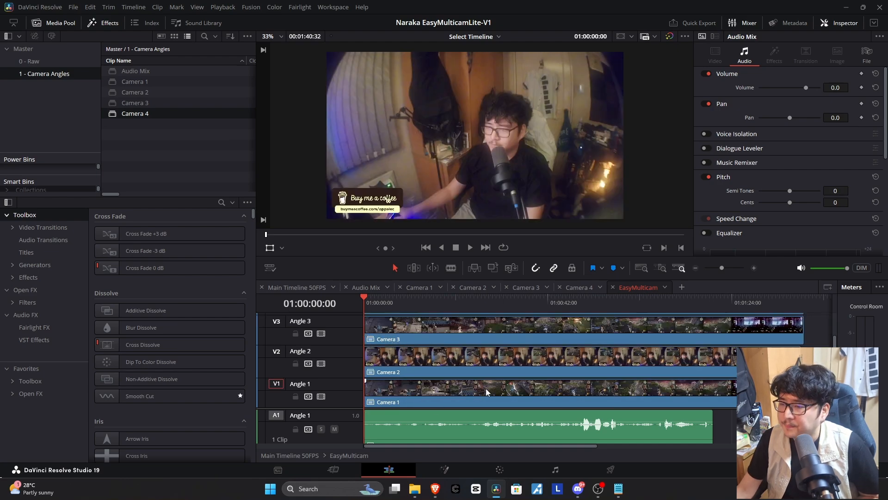
{"action": "left_click_drag", "start_coordinate": [690, 306], "coordinate": [364, 328]}
Review the clip layout and cut points in the Camera 4, Camera 3, Camera 2 and Camera 1 timelines.
{"action": "left_click", "coordinate": [587, 288]}
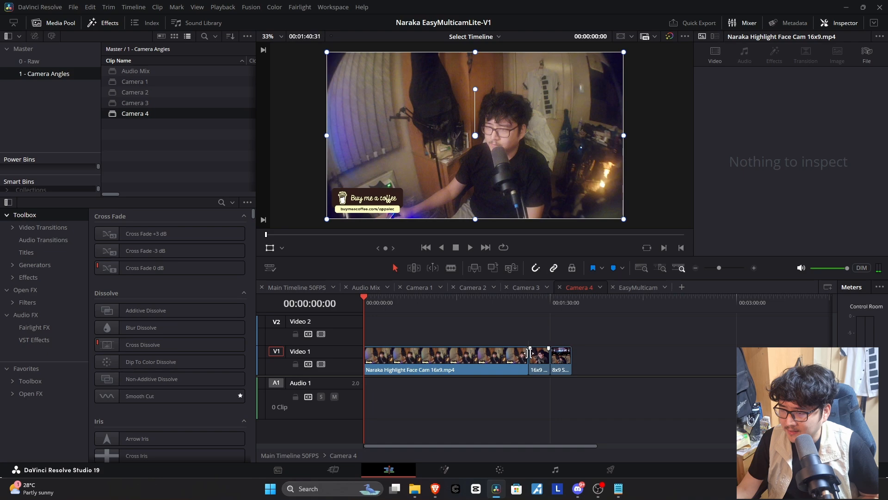
{"action": "left_click_drag", "start_coordinate": [526, 359], "coordinate": [547, 359]}
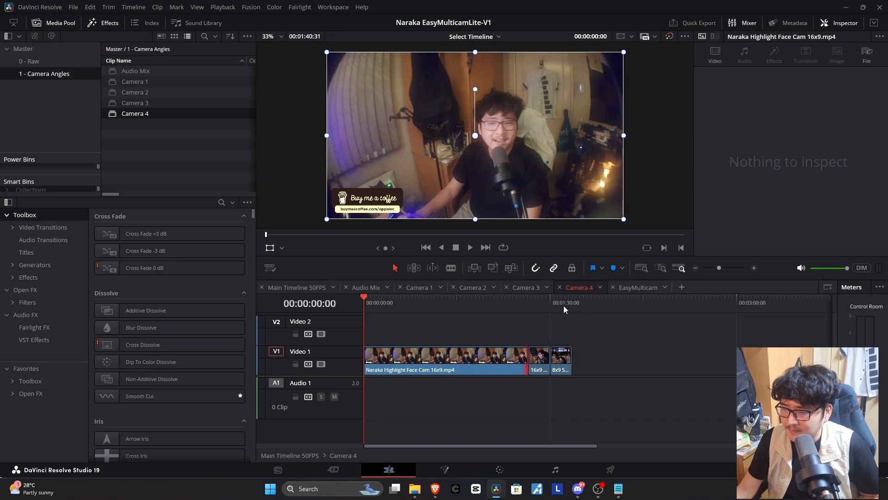
{"action": "left_click", "coordinate": [526, 287]}
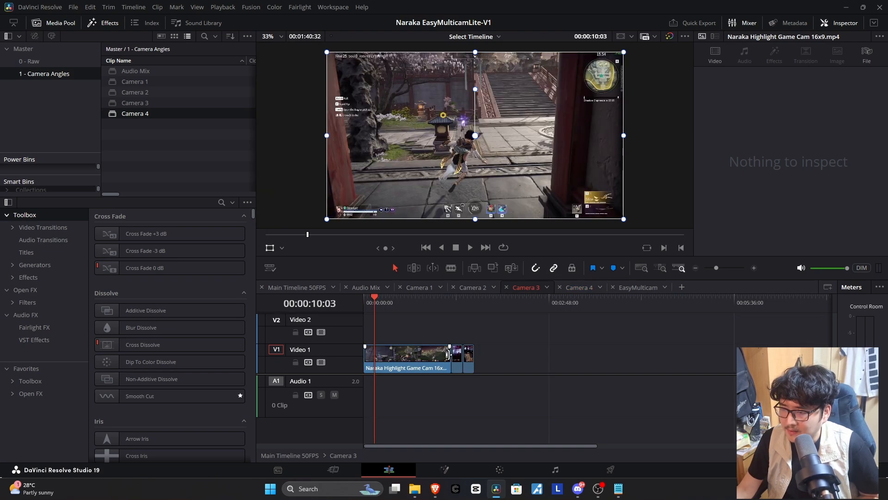
{"action": "left_click", "coordinate": [468, 288]}
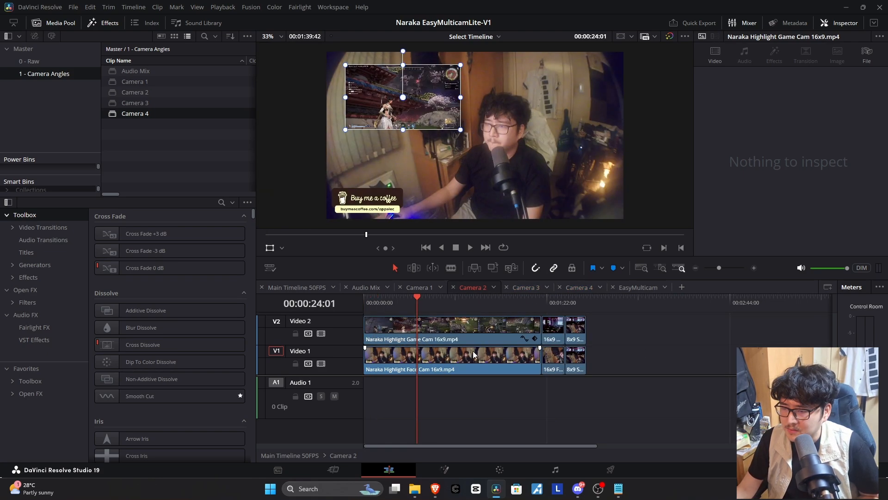
{"action": "left_click", "coordinate": [540, 358]}
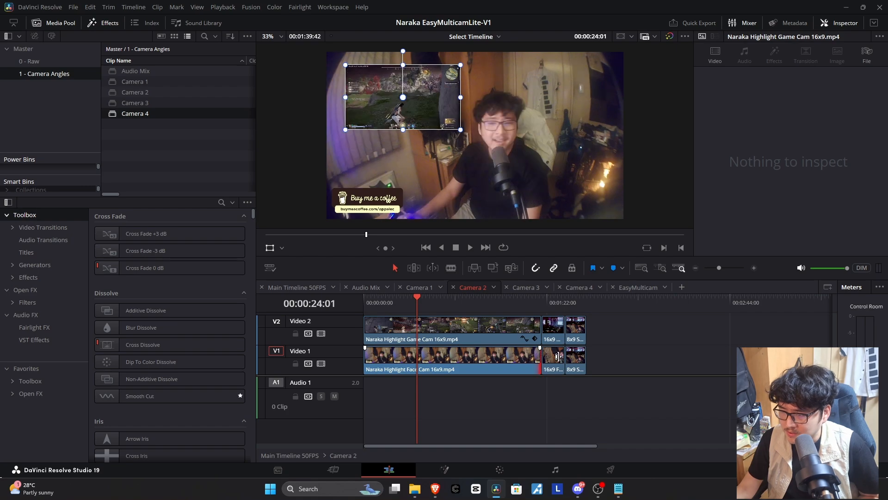
{"action": "left_click", "coordinate": [537, 332]}
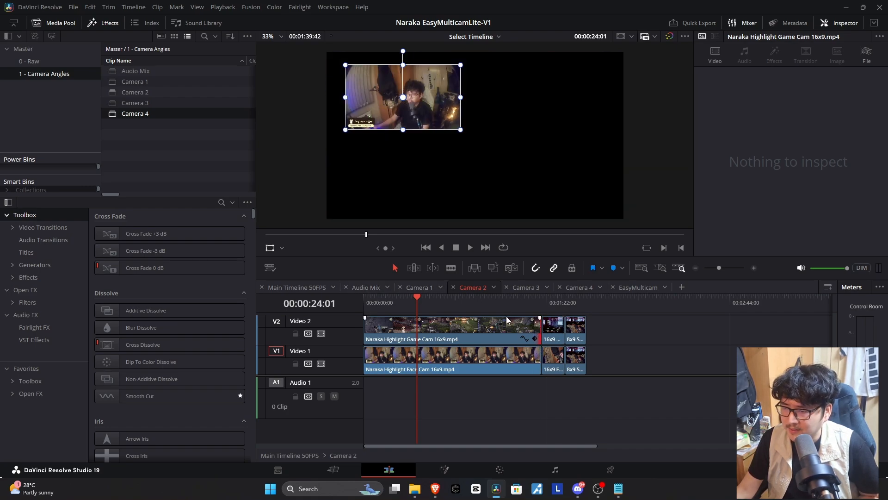
{"action": "left_click", "coordinate": [537, 357]}
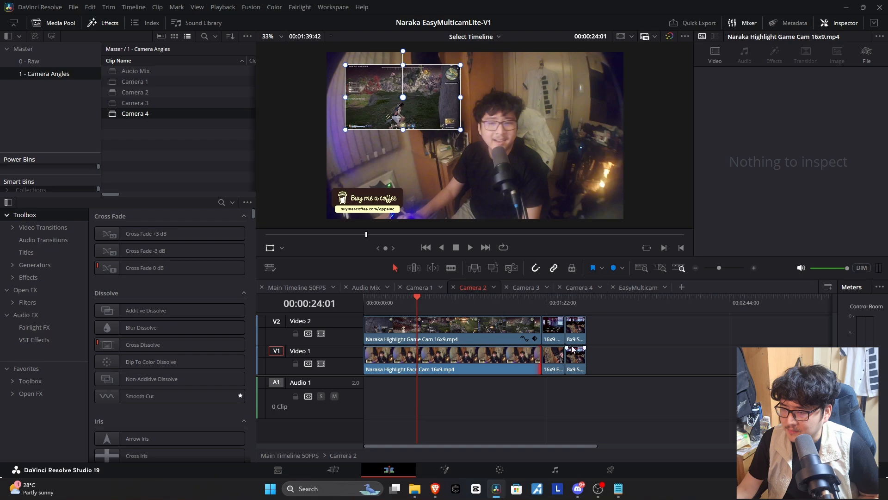
{"action": "left_click", "coordinate": [421, 288]}
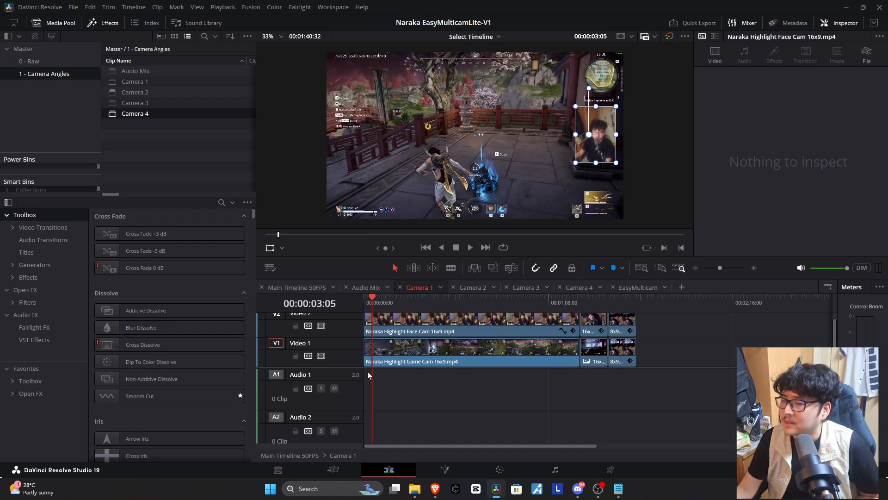
{"action": "left_click_drag", "start_coordinate": [369, 302], "coordinate": [551, 314]}
{"action": "key", "text": "Home"}
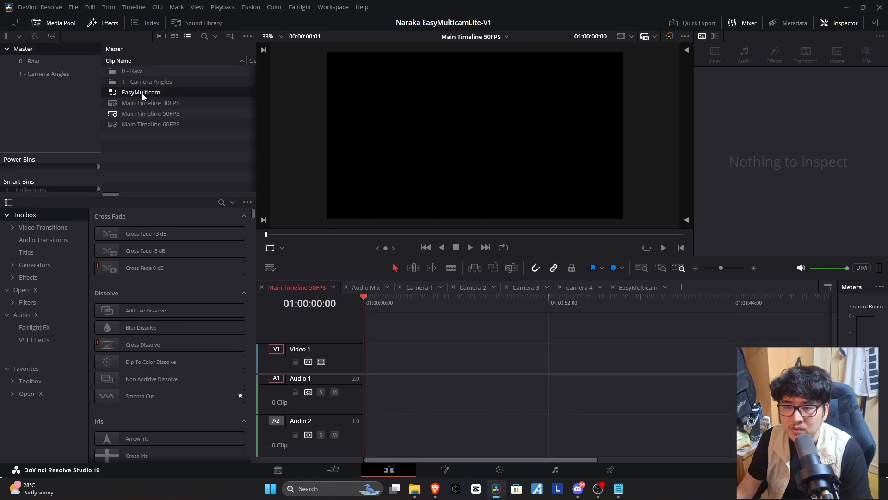
Place EasyMulticam at the start of Main Timeline 50FPS and show its angles in a multicam source viewer beside the timeline viewer.
{"action": "left_click_drag", "start_coordinate": [143, 93], "coordinate": [361, 356]}
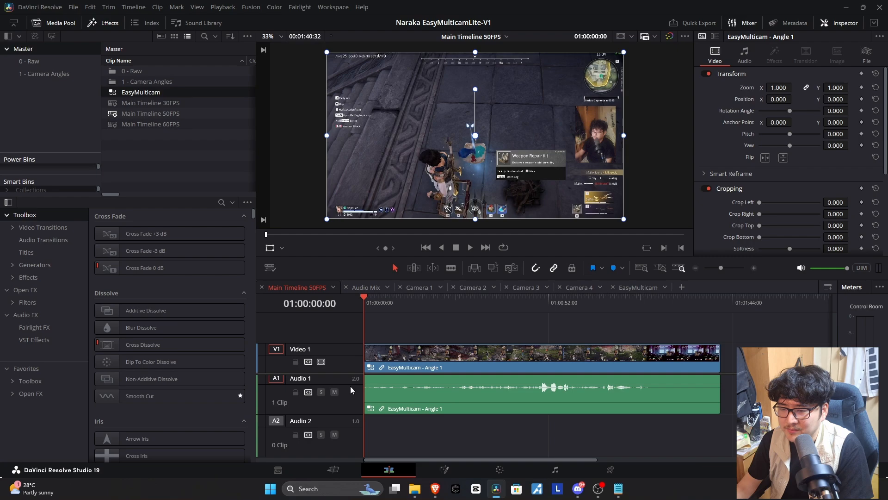
{"action": "left_click", "coordinate": [403, 403]}
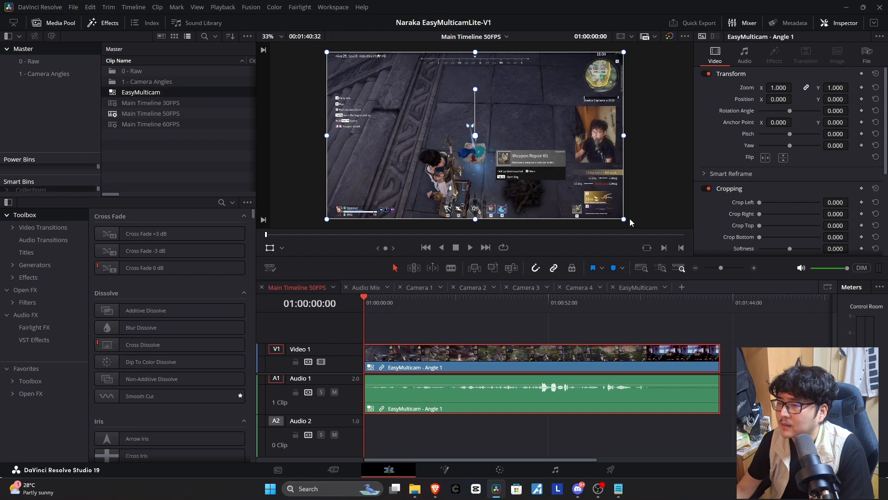
{"action": "left_click", "coordinate": [836, 24]}
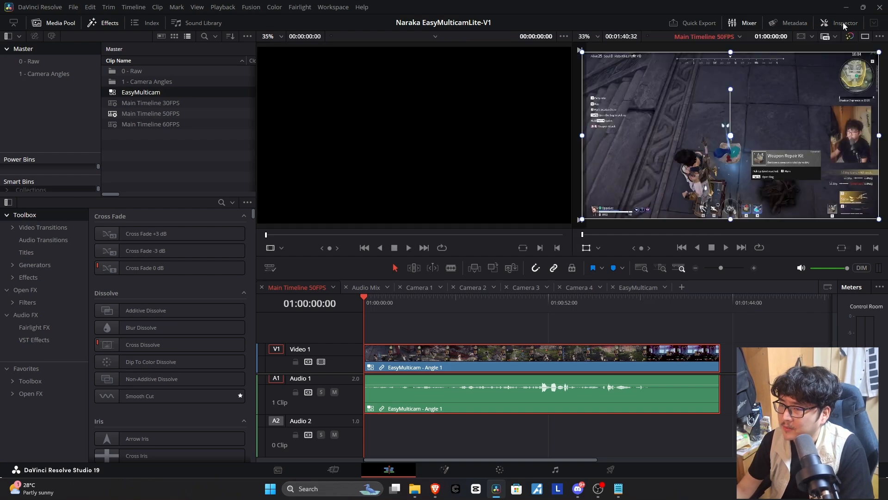
{"action": "left_click", "coordinate": [271, 250]}
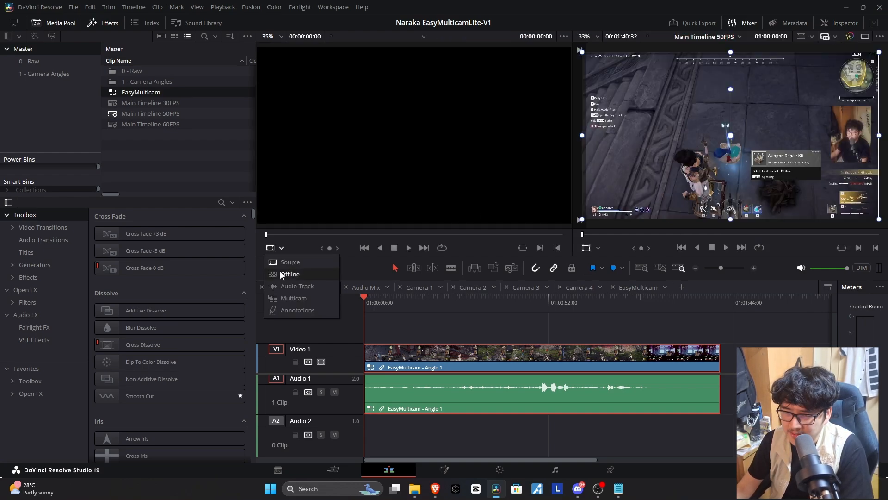
{"action": "left_click", "coordinate": [289, 299]}
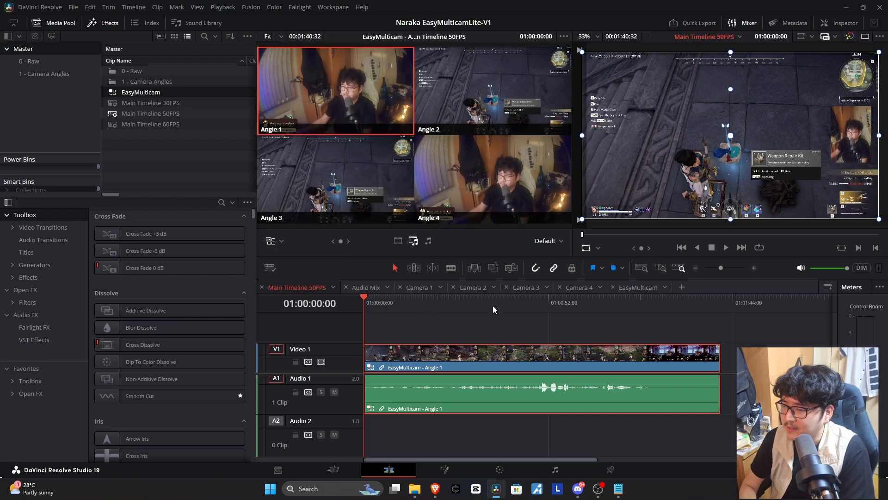
Play the multicam edit, then move the playhead back to about 01:00:35 within the Angle 3 section to examine its framing.
{"action": "key", "text": "XF86AudioLowerVolume"}
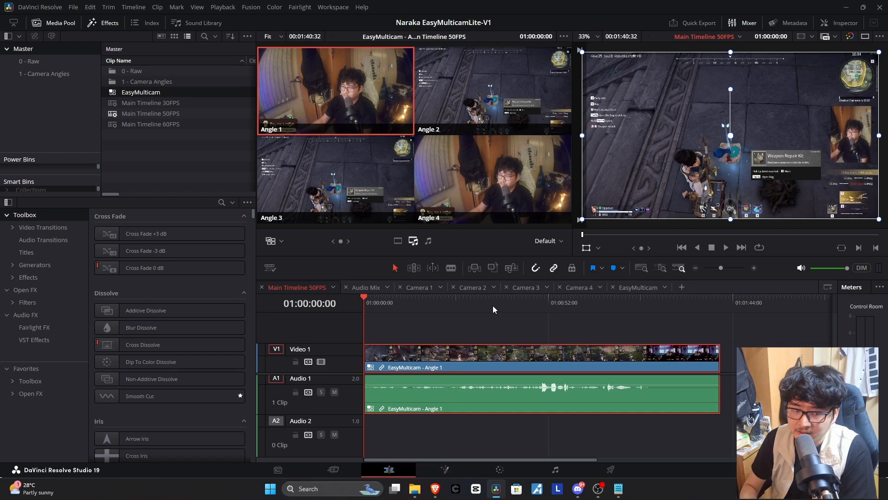
{"action": "key", "text": "space"}
{"action": "left_click", "coordinate": [668, 284]}
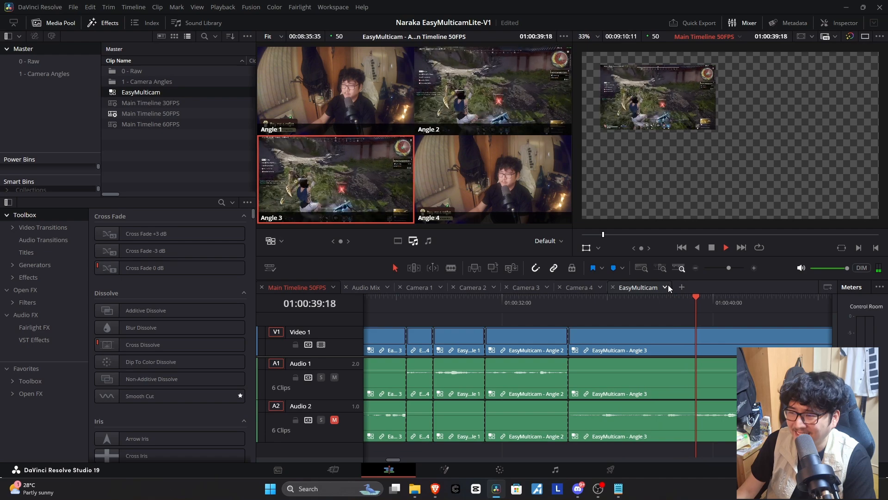
{"action": "key", "text": "space"}
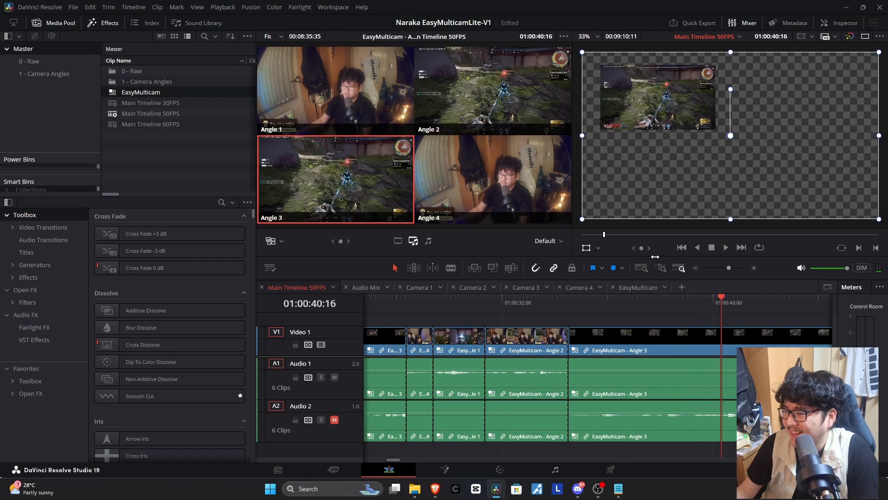
{"action": "left_click_drag", "start_coordinate": [724, 304], "coordinate": [606, 313]}
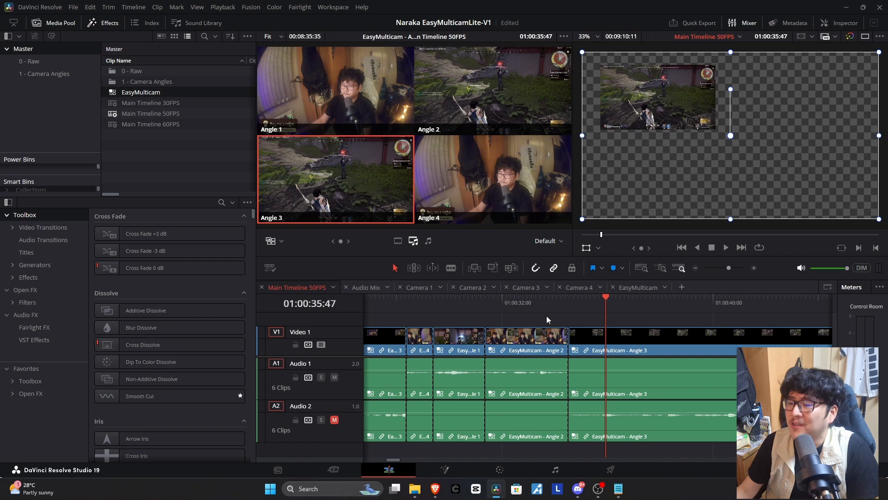
Reset the transform of the Naraka Highlight Game Cam clip in the Camera 3 timeline.
{"action": "left_click", "coordinate": [527, 287]}
{"action": "left_click_drag", "start_coordinate": [479, 321], "coordinate": [374, 332]}
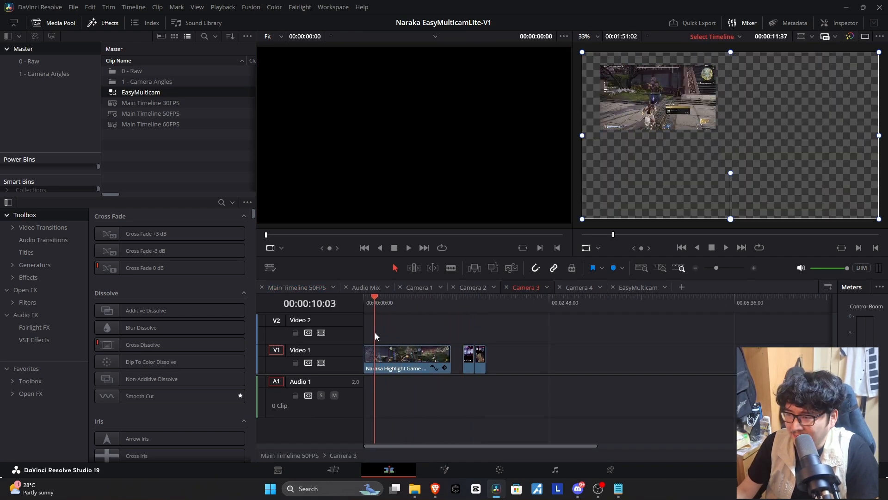
{"action": "left_click", "coordinate": [390, 365]}
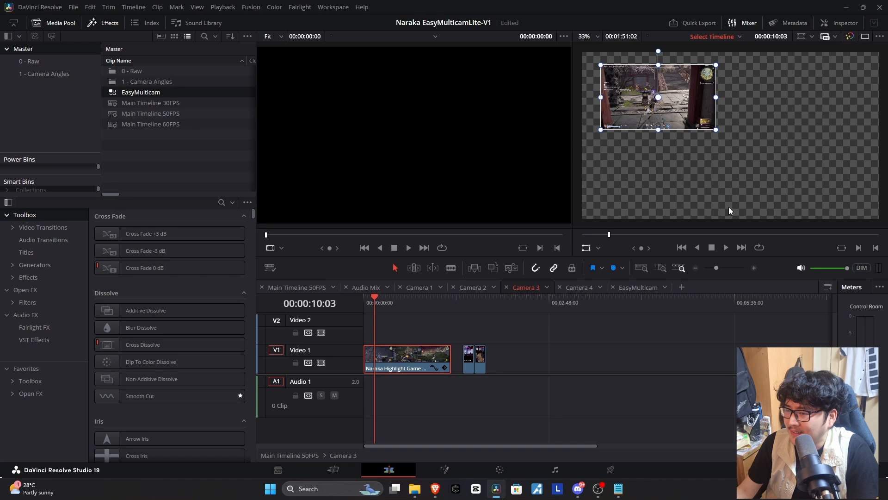
{"action": "left_click", "coordinate": [827, 23]}
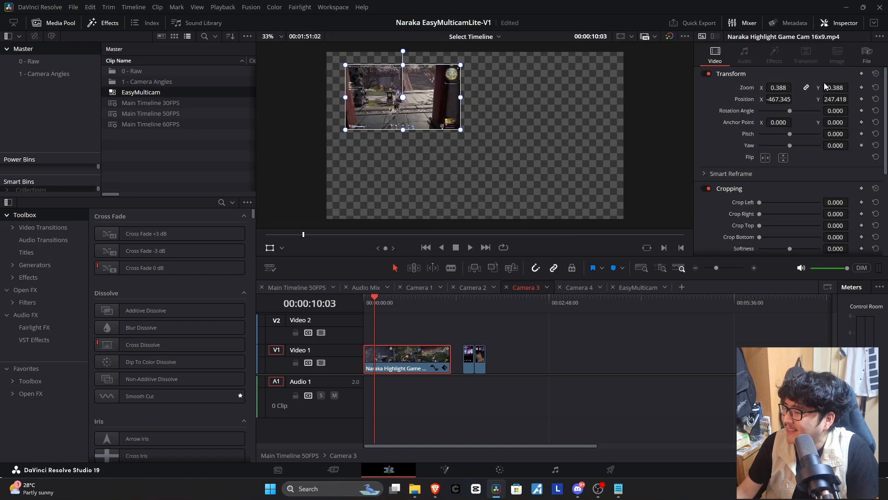
{"action": "left_click", "coordinate": [875, 73]}
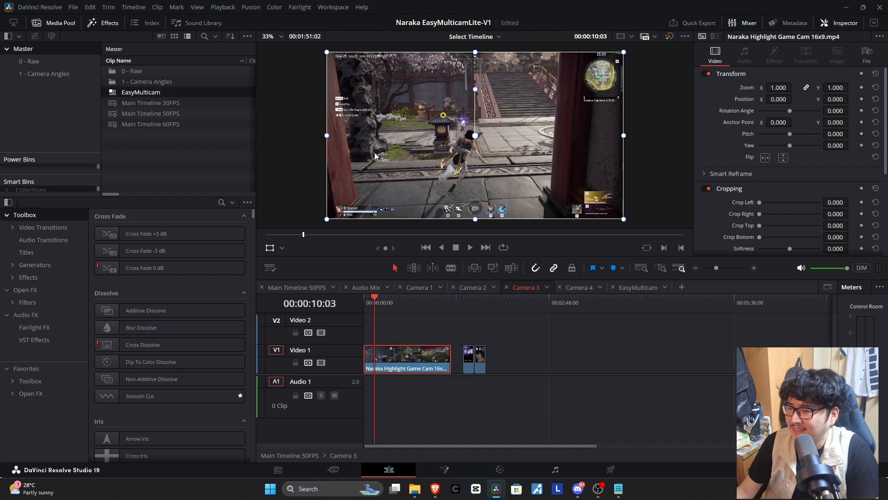
Return to Main Timeline 50FPS and check the framing across the angle cuts, playing through the switch from Angle 2 to Angle 3.
{"action": "left_click", "coordinate": [304, 288]}
{"action": "left_click", "coordinate": [551, 313]}
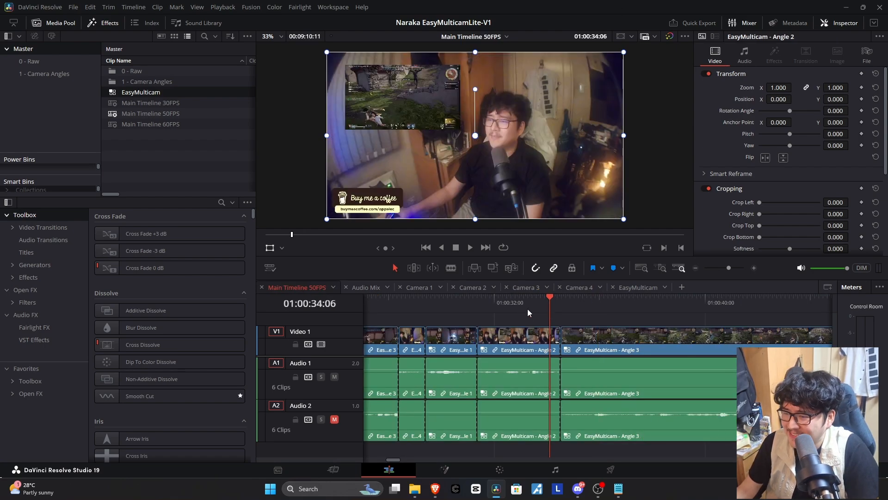
{"action": "key", "text": "Up"}
{"action": "key", "text": "Up"}
{"action": "key", "text": "Up"}
{"action": "left_click", "coordinate": [452, 311]}
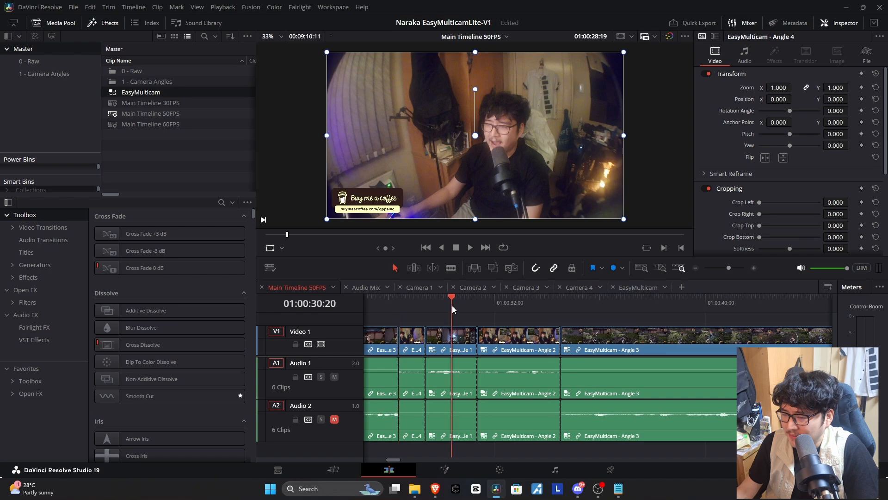
{"action": "left_click", "coordinate": [475, 303]}
{"action": "left_click", "coordinate": [534, 304]}
{"action": "key", "text": "space"}
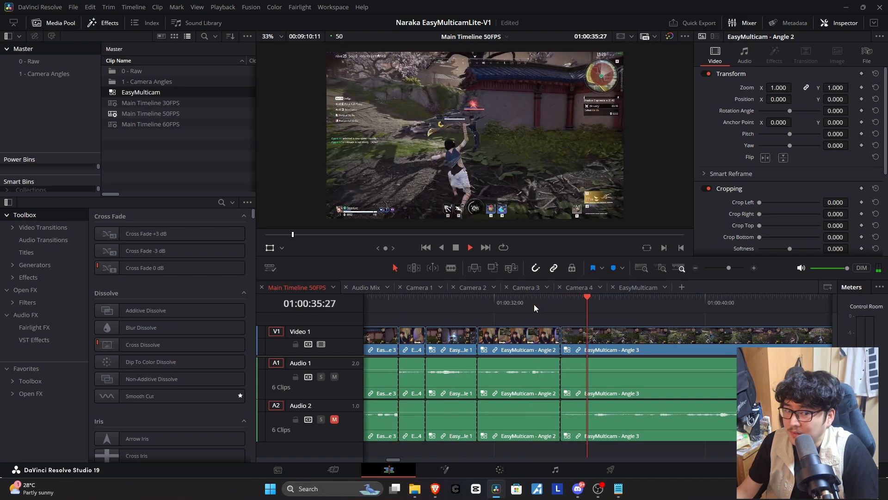
{"action": "key", "text": "space"}
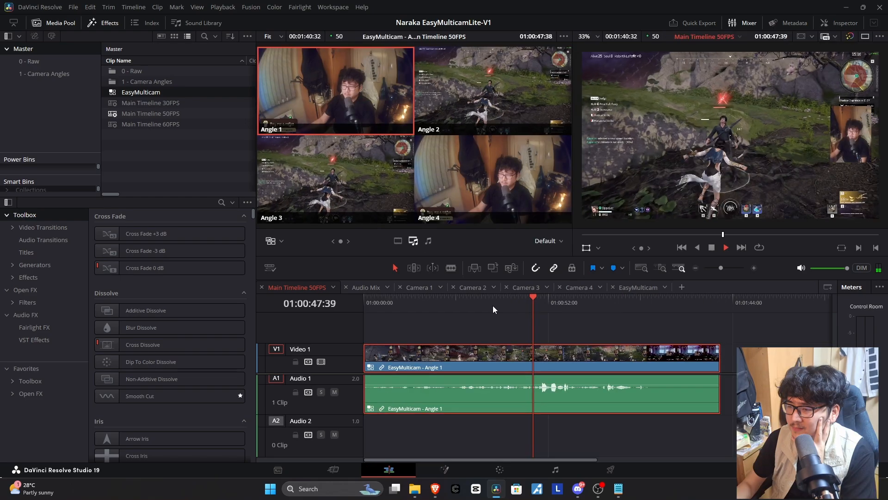
{"action": "key", "text": "3"}
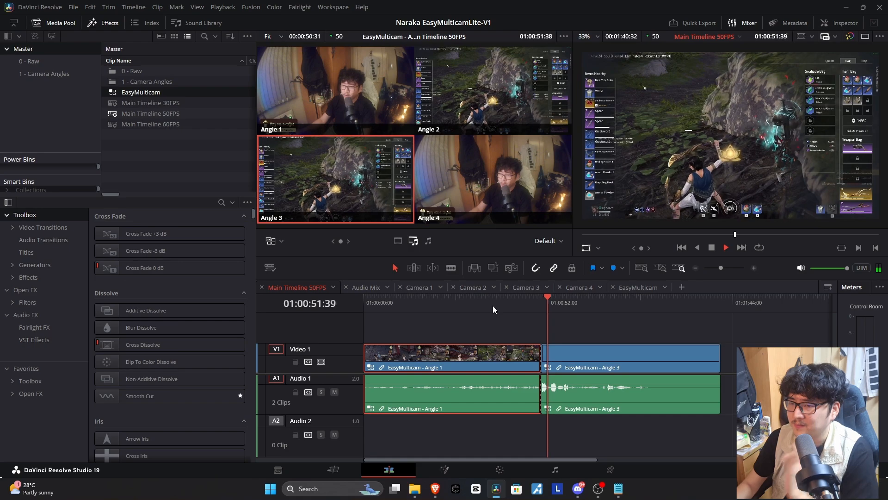
{"action": "key", "text": "space"}
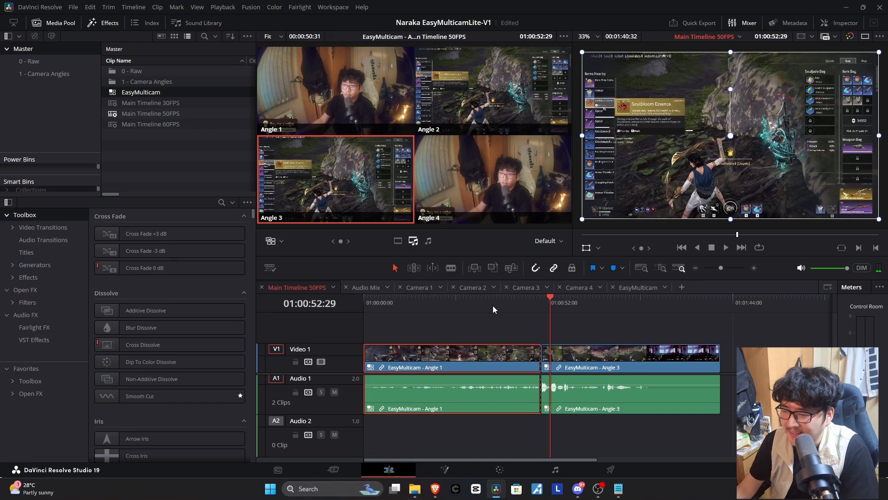
{"action": "key", "text": "ctrl+z"}
Play from about 01:00:48, cutting live to Angle 2 at about 01:00:50 and back to Angle 1 at about 01:00:53.
{"action": "left_click", "coordinate": [534, 310]}
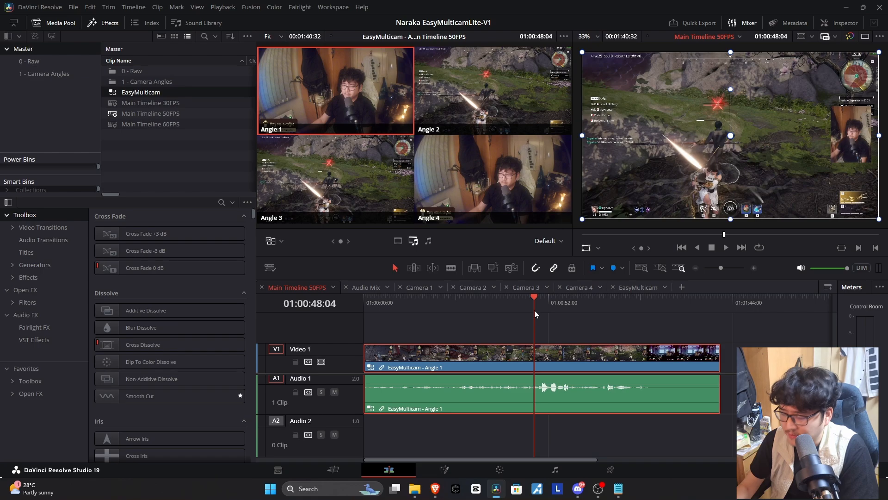
{"action": "key", "text": "space"}
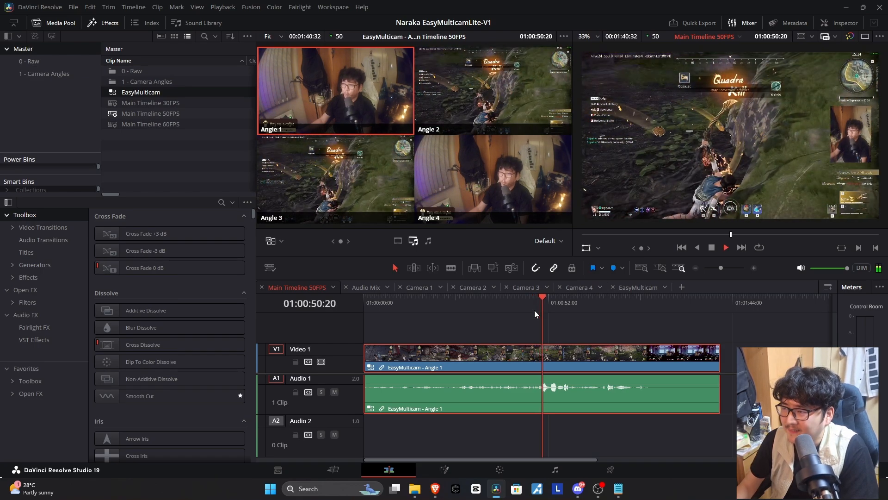
{"action": "key", "text": "2"}
{"action": "key", "text": "1"}
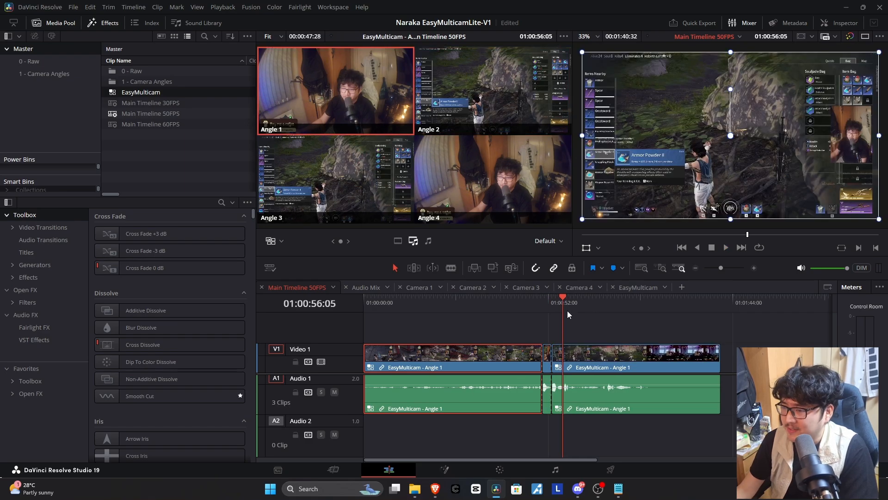
Play back the new angle cuts from about 01:00:48 to review the switches.
{"action": "left_click_drag", "start_coordinate": [568, 314], "coordinate": [537, 324]}
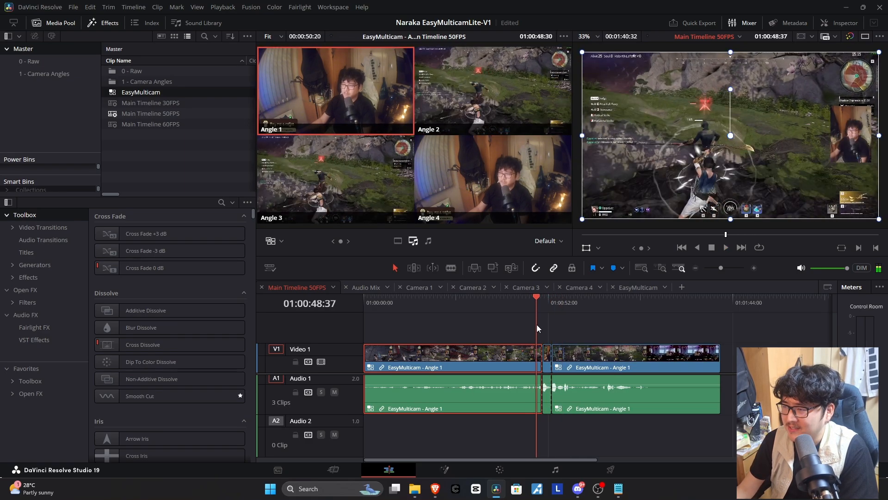
{"action": "key", "text": "space"}
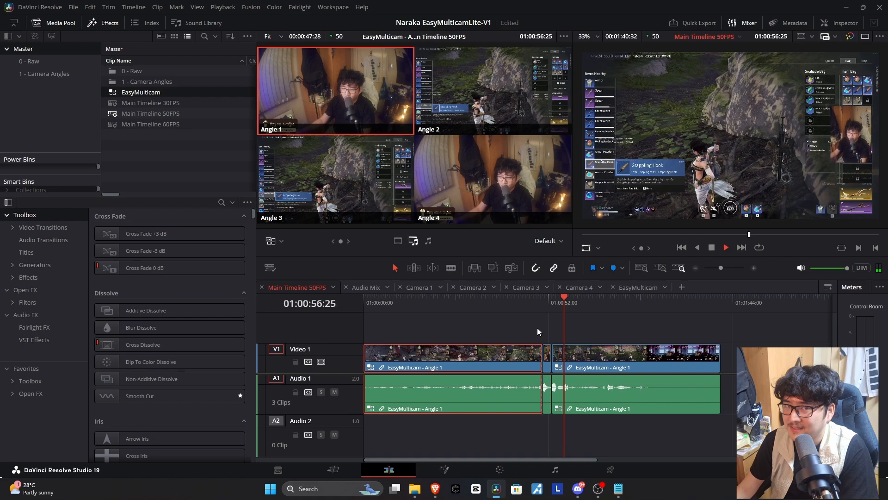
{"action": "key", "text": "space"}
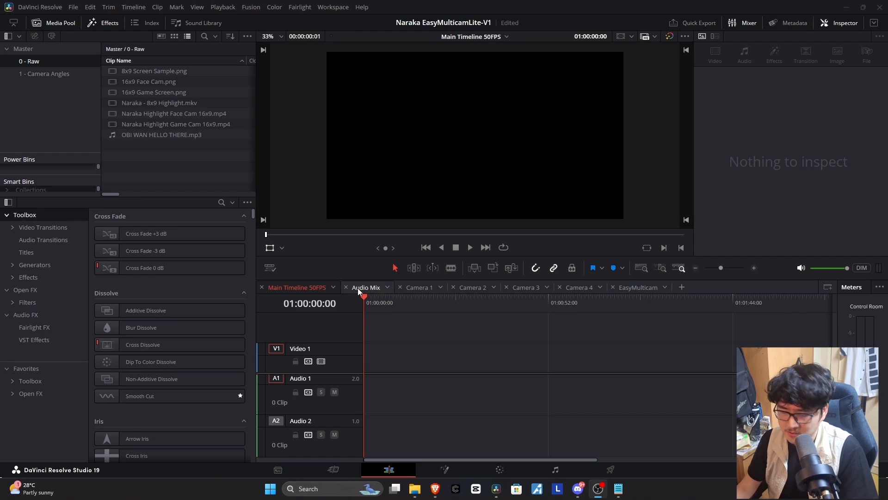
Place Naraka - 8x9 Highlight.mkv at the start of the Audio Mix timeline.
{"action": "left_click", "coordinate": [357, 288]}
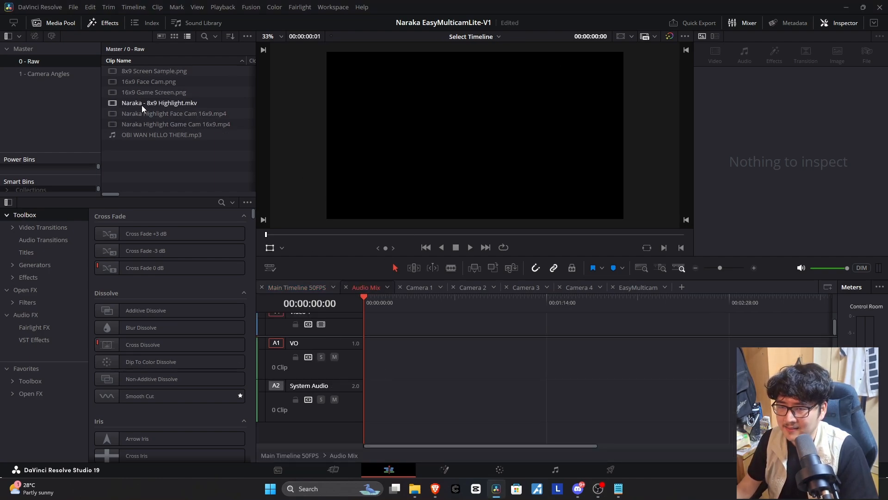
{"action": "left_click", "coordinate": [162, 104]}
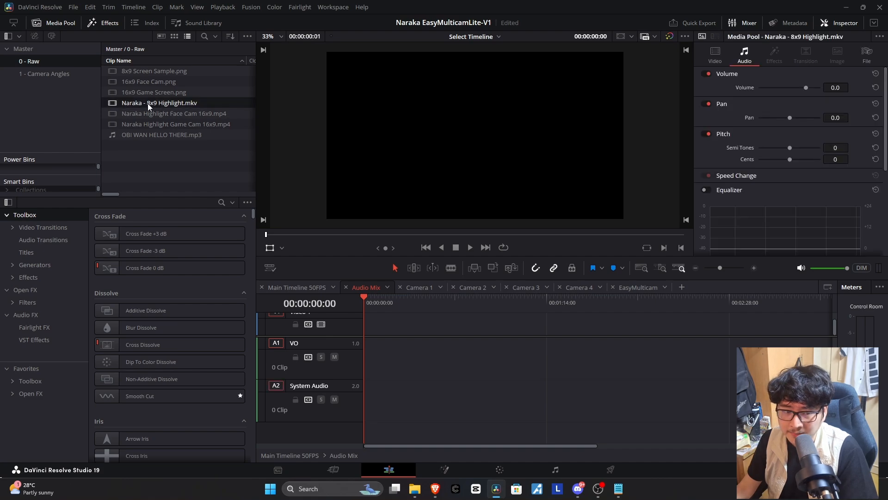
{"action": "left_click_drag", "start_coordinate": [164, 99], "coordinate": [362, 336]}
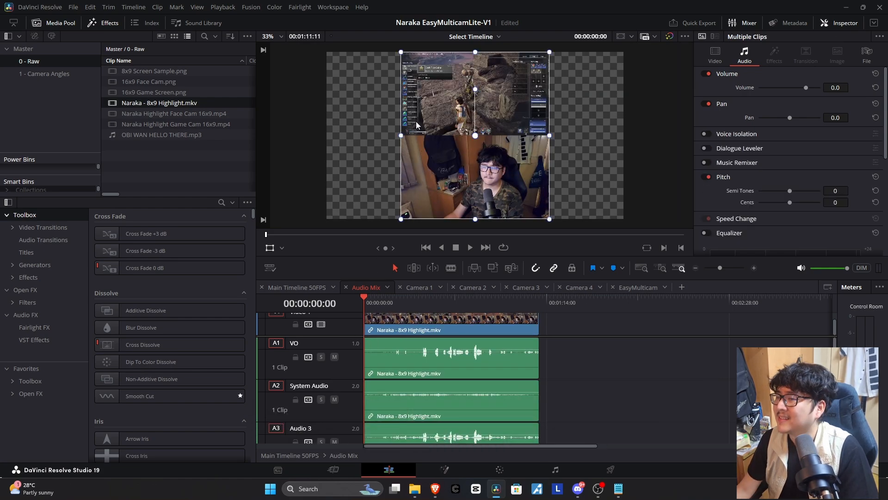
Unlink the Naraka - 8x9 Highlight.mkv video and audio clips in Audio Mix and delete the clip on Video 1.
{"action": "left_click_drag", "start_coordinate": [518, 256], "coordinate": [517, 308]}
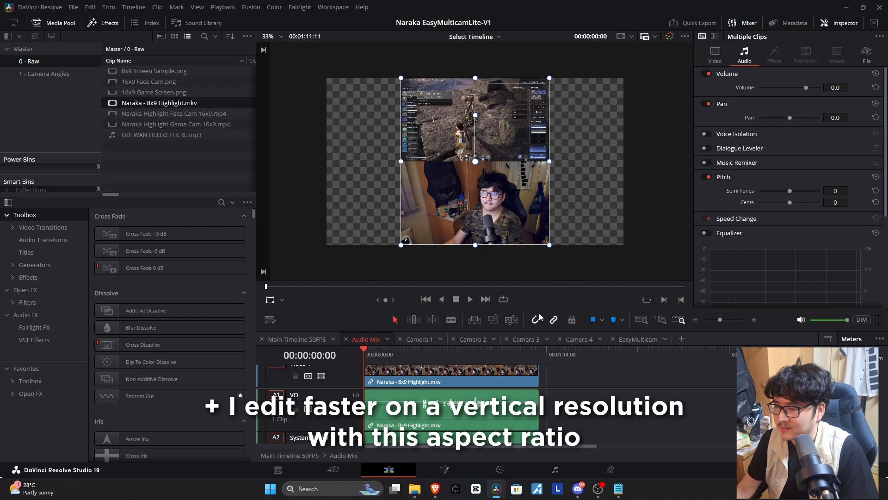
{"action": "left_click_drag", "start_coordinate": [540, 309], "coordinate": [534, 184]}
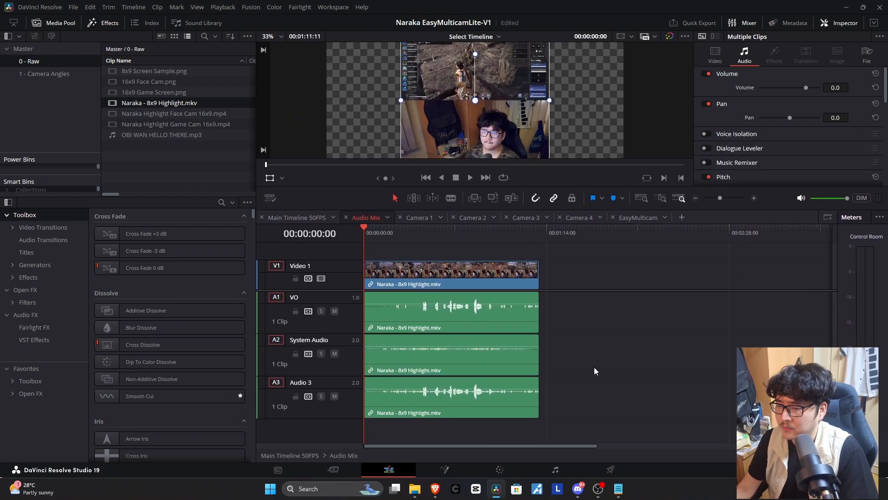
{"action": "left_click_drag", "start_coordinate": [603, 285], "coordinate": [443, 408]}
{"action": "right_click", "coordinate": [441, 408]}
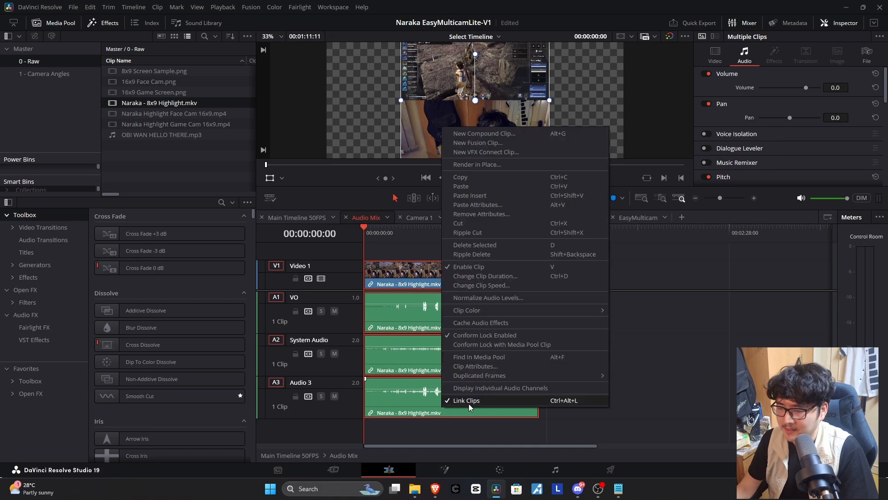
{"action": "left_click", "coordinate": [468, 403]}
{"action": "left_click_drag", "start_coordinate": [412, 284], "coordinate": [412, 283]}
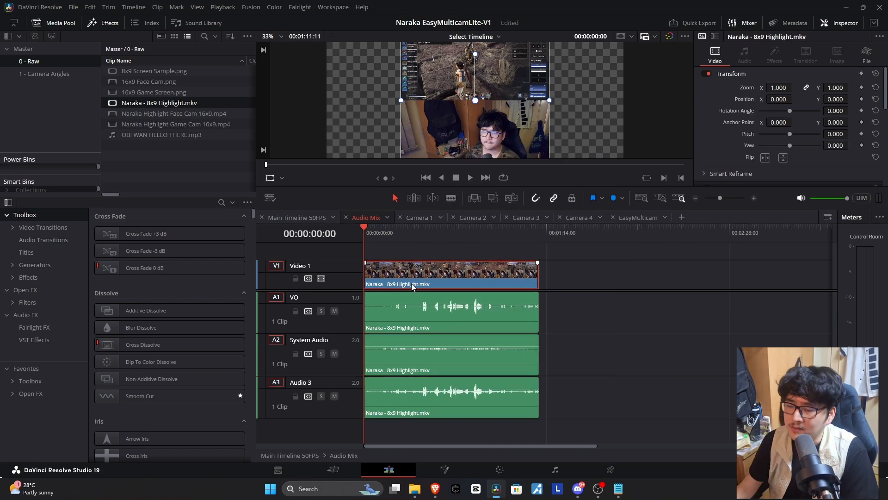
{"action": "key", "text": "Delete"}
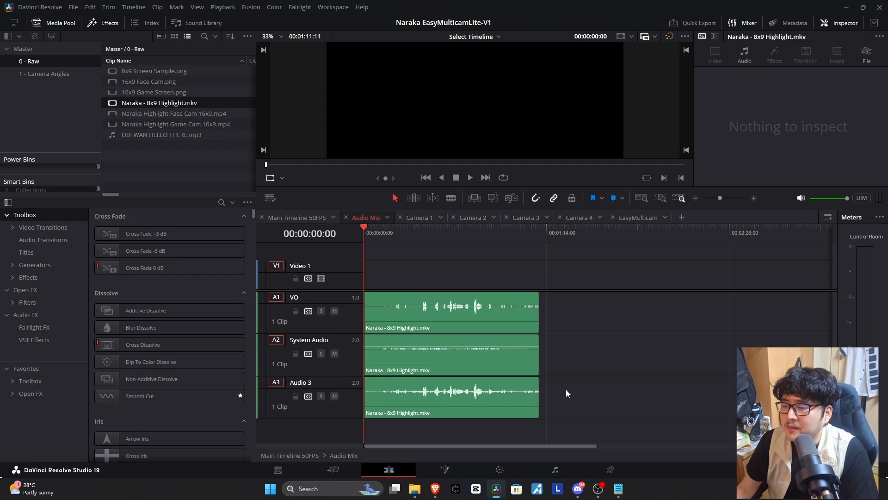
Delete the Audio 3 clip from the Audio Mix timeline and remove the empty track.
{"action": "left_click", "coordinate": [449, 413]}
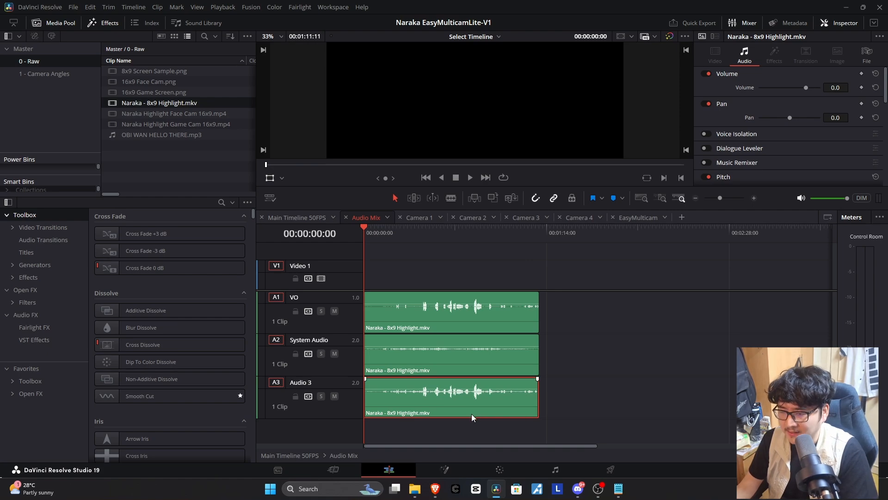
{"action": "key", "text": "Delete"}
{"action": "right_click", "coordinate": [339, 404]}
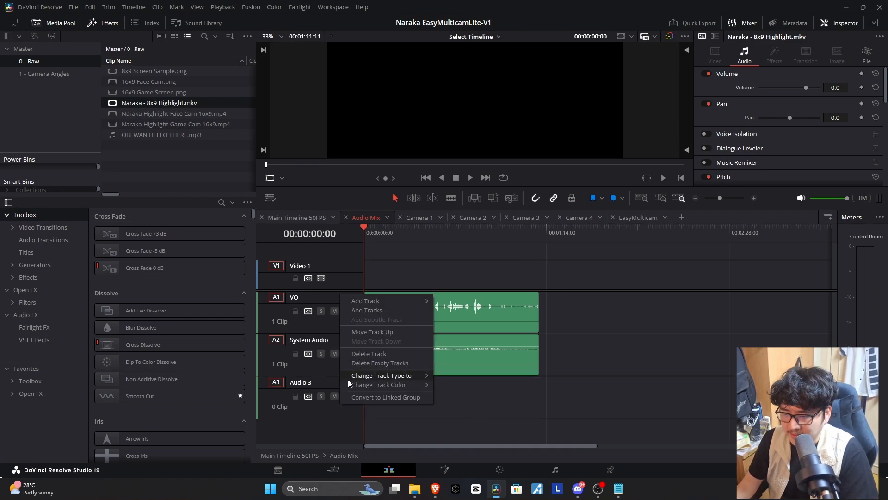
{"action": "left_click", "coordinate": [372, 362]}
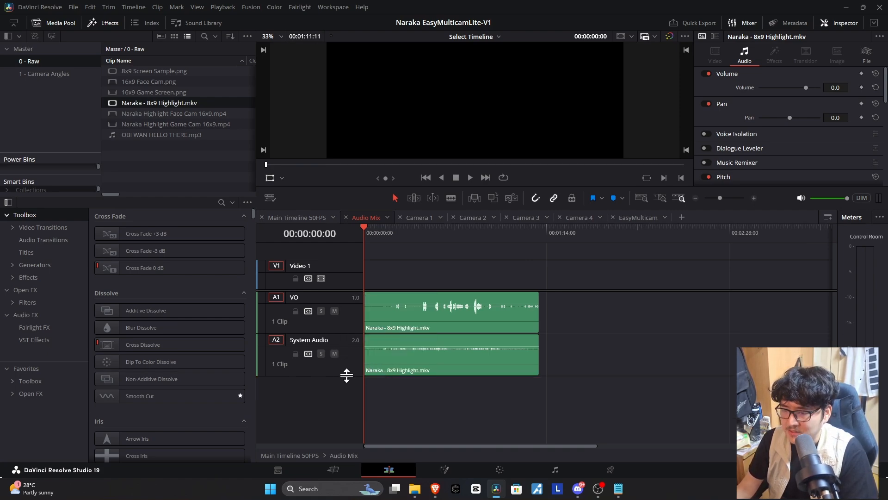
Try raising the System Audio clip's volume to 9.4 and 3.2, and reset it to its default.
{"action": "left_click", "coordinate": [387, 366]}
{"action": "left_click", "coordinate": [371, 231]}
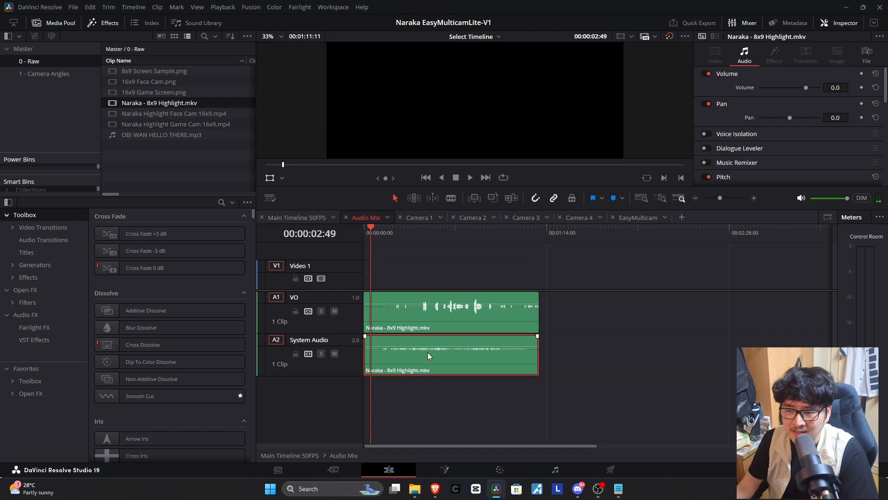
{"action": "left_click_drag", "start_coordinate": [428, 350], "coordinate": [427, 346]}
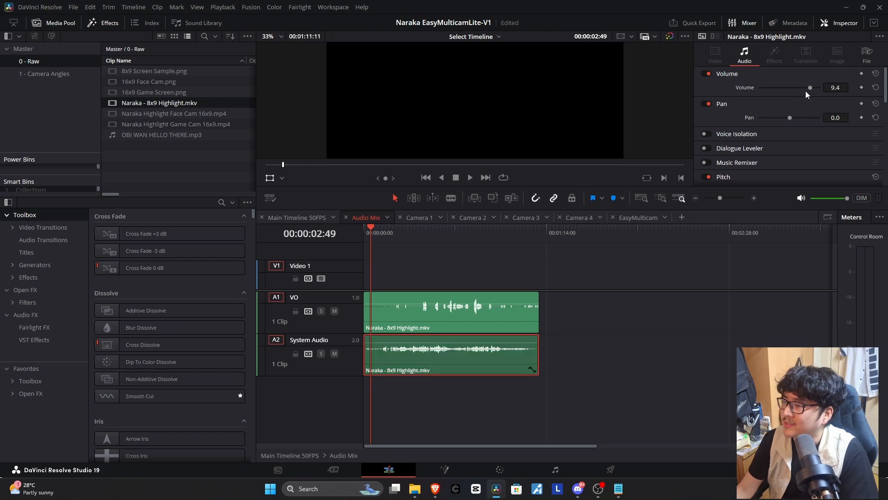
{"action": "left_click_drag", "start_coordinate": [807, 90], "coordinate": [807, 95]}
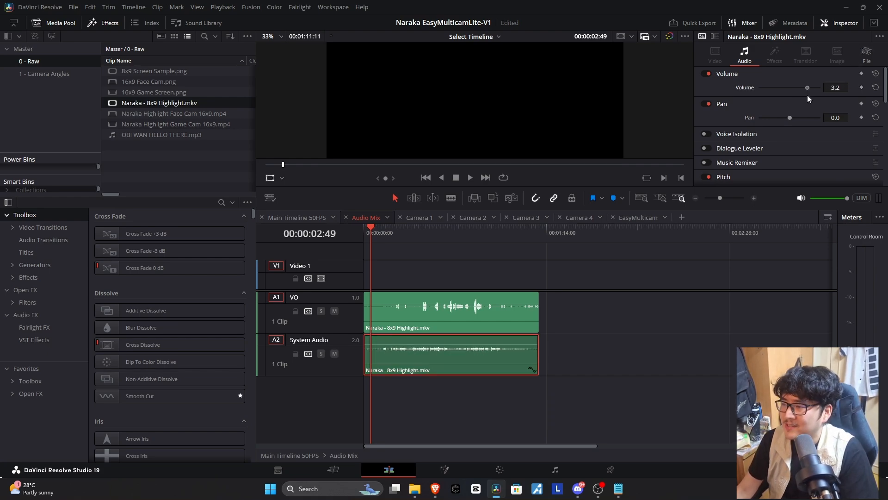
{"action": "left_click", "coordinate": [876, 88]}
Enlarge the VO track's height and set the VO clip's volume to 3.
{"action": "left_click", "coordinate": [398, 316]}
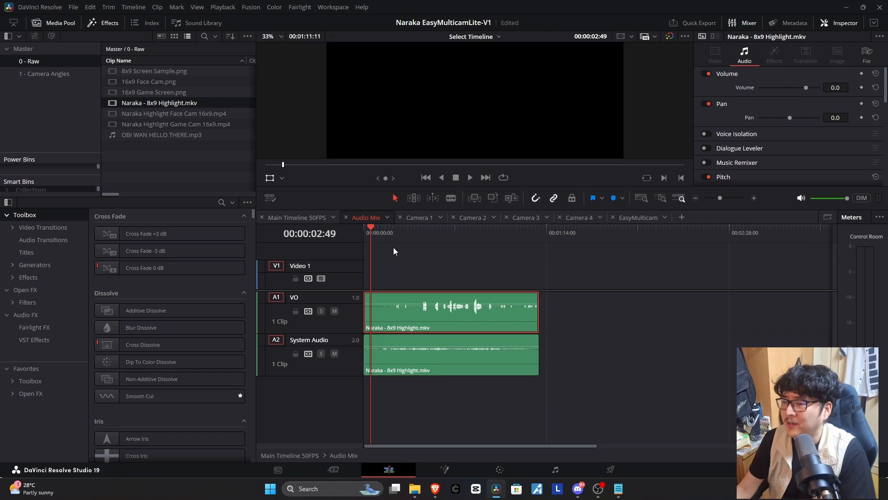
{"action": "left_click_drag", "start_coordinate": [389, 229], "coordinate": [395, 235]}
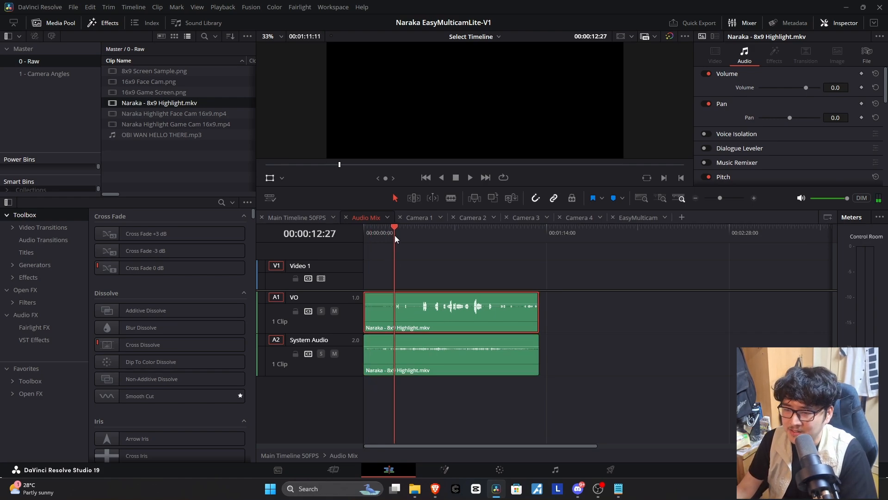
{"action": "left_click_drag", "start_coordinate": [325, 334], "coordinate": [324, 363]}
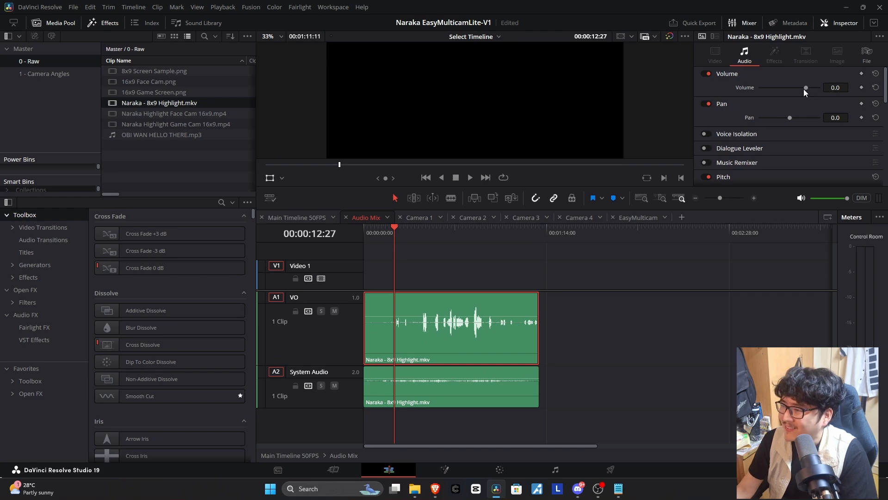
{"action": "left_click_drag", "start_coordinate": [805, 89], "coordinate": [803, 90]}
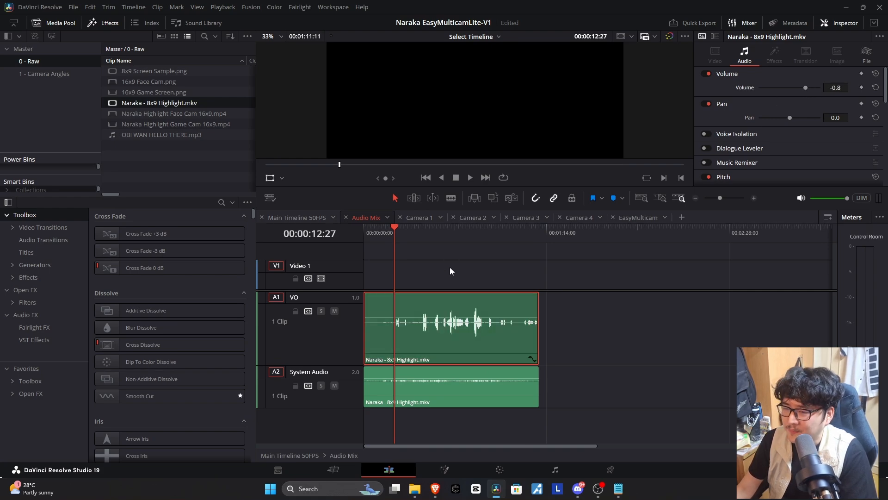
{"action": "left_click_drag", "start_coordinate": [425, 319], "coordinate": [426, 314]}
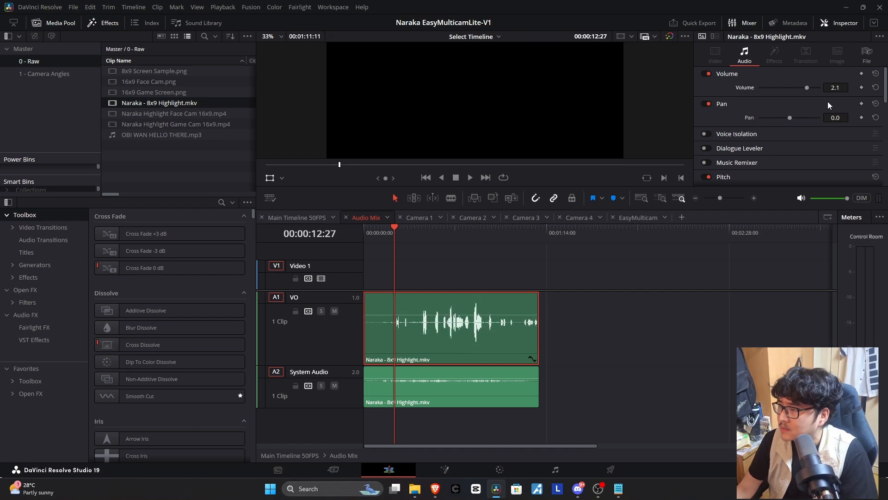
{"action": "left_click", "coordinate": [840, 88]}
{"action": "type", "text": "3"}
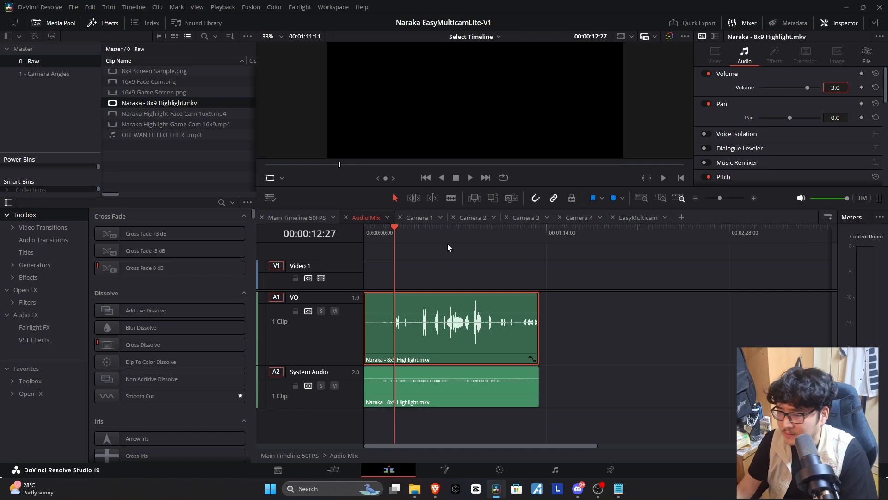
Return the playhead to the start of Audio Mix, select the two audio clips and their end edit, and save the project.
{"action": "left_click_drag", "start_coordinate": [396, 263], "coordinate": [335, 272]}
{"action": "left_click_drag", "start_coordinate": [597, 340], "coordinate": [518, 384]}
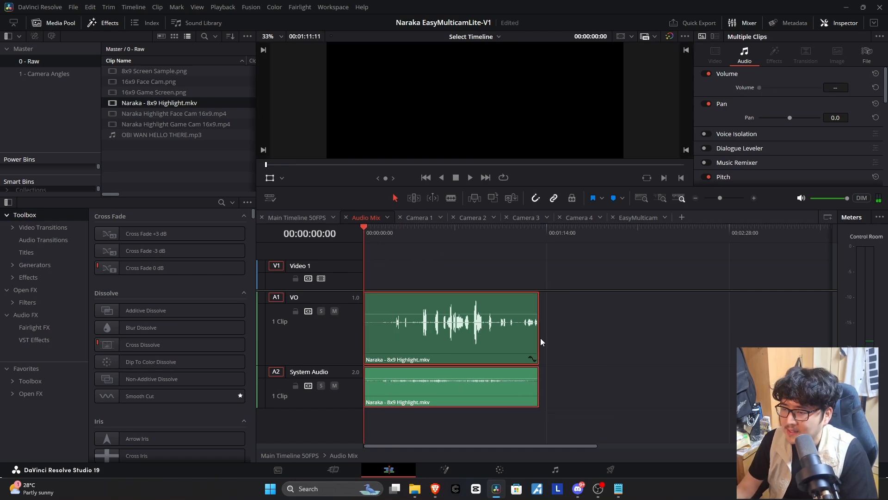
{"action": "left_click", "coordinate": [535, 334]}
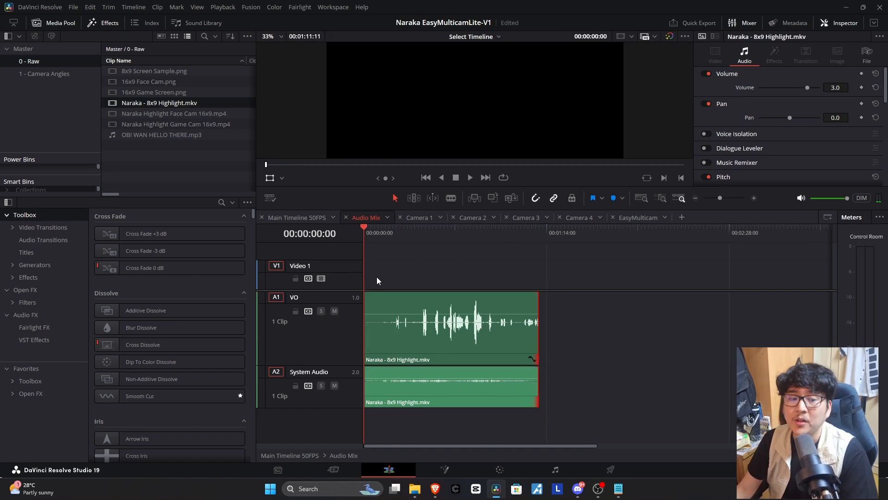
{"action": "key", "text": "ctrl+s"}
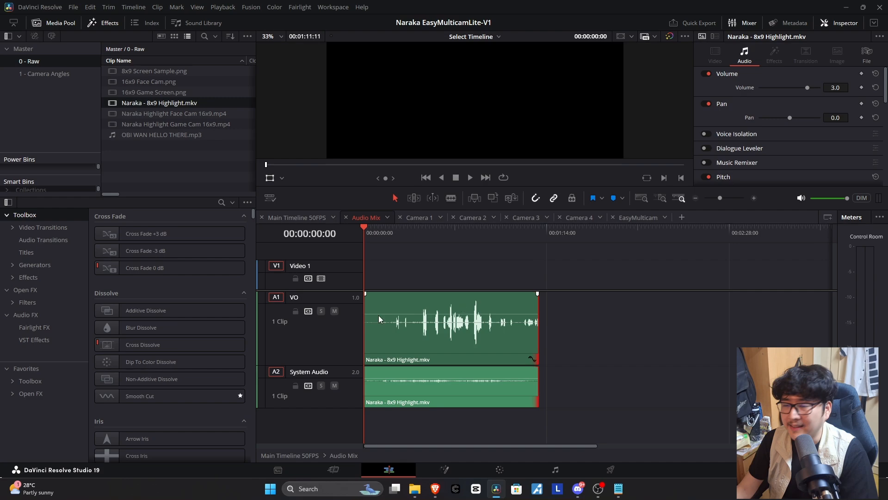
Place Naraka - 8x9 Highlight.mkv at the start of Video 1 in the Camera 1 timeline and unlink its audio.
{"action": "left_click", "coordinate": [416, 219]}
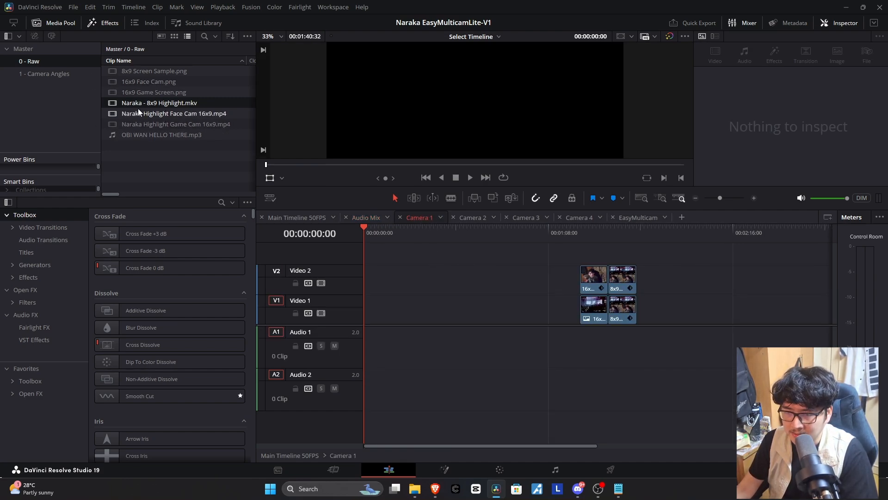
{"action": "left_click_drag", "start_coordinate": [137, 108], "coordinate": [367, 308]}
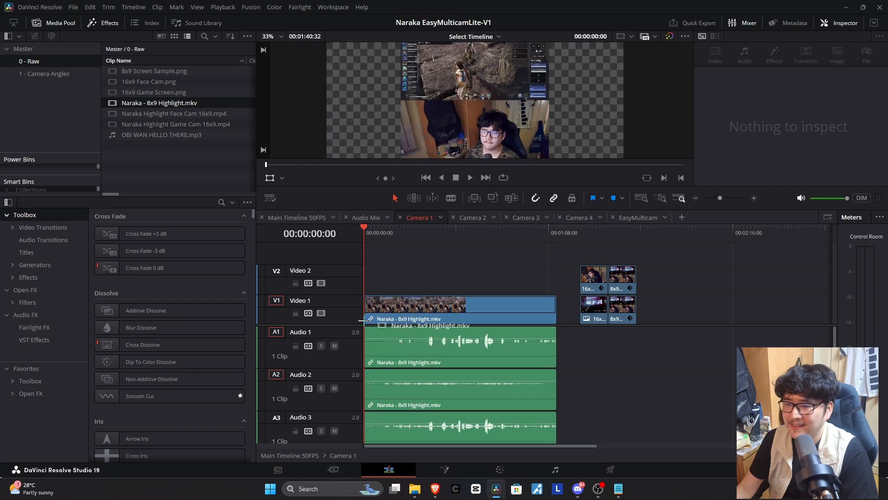
{"action": "left_click_drag", "start_coordinate": [572, 344], "coordinate": [282, 479]}
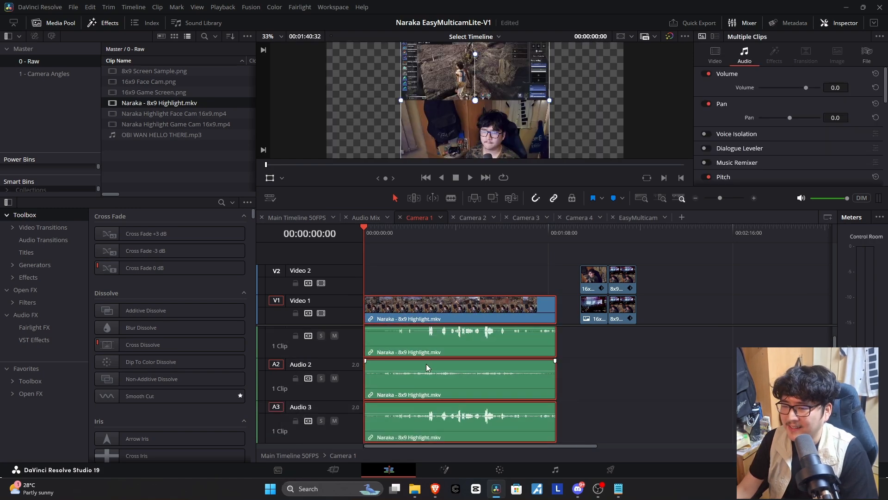
{"action": "right_click", "coordinate": [429, 341]}
{"action": "left_click", "coordinate": [454, 334]}
Delete the highlight's three audio clips from the Camera 1 timeline and remove the empty audio tracks.
{"action": "left_click_drag", "start_coordinate": [588, 348], "coordinate": [415, 427]}
{"action": "key", "text": "Delete"}
{"action": "scroll", "coordinate": [394, 402], "scroll_direction": "up", "scroll_amount": 1}
{"action": "right_click", "coordinate": [340, 352]}
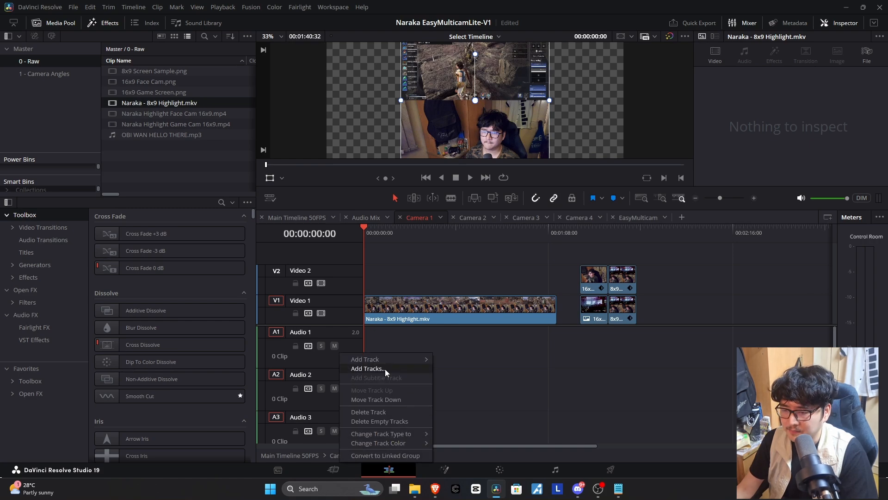
{"action": "left_click", "coordinate": [366, 422]}
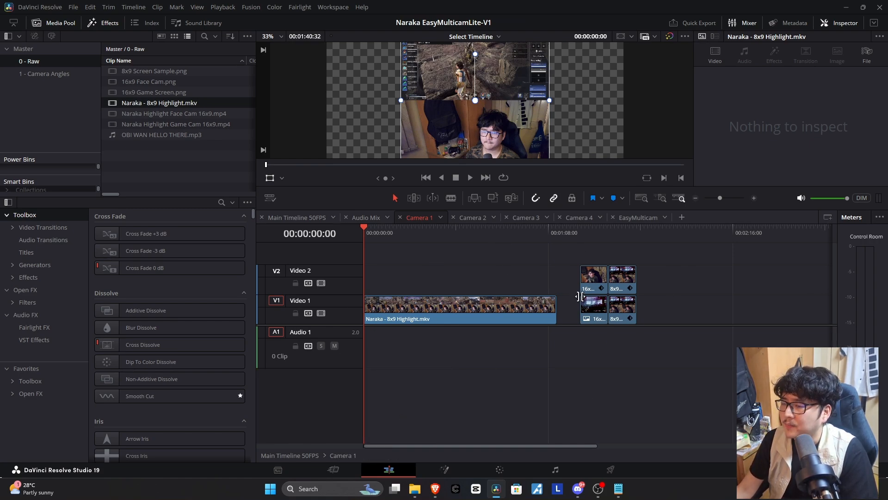
Duplicate the Naraka - 8x9 Highlight.mkv clip from Video 1 onto Video 2 directly above and enlarge the viewer area.
{"action": "left_click", "coordinate": [414, 319]}
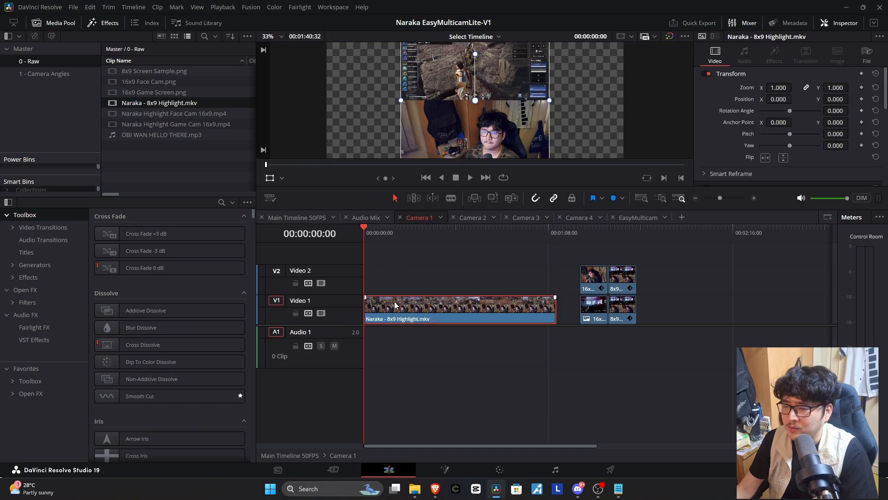
{"action": "left_click_drag", "start_coordinate": [404, 311], "coordinate": [397, 279]}
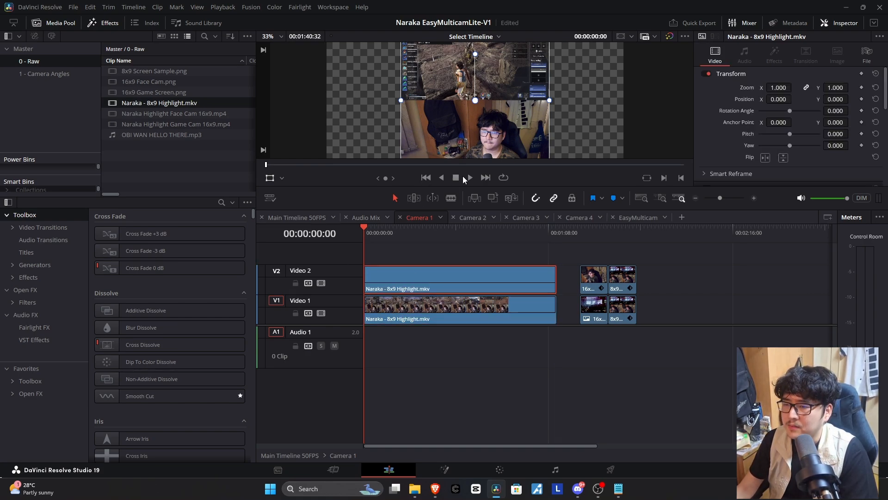
{"action": "left_click_drag", "start_coordinate": [462, 188], "coordinate": [427, 265]}
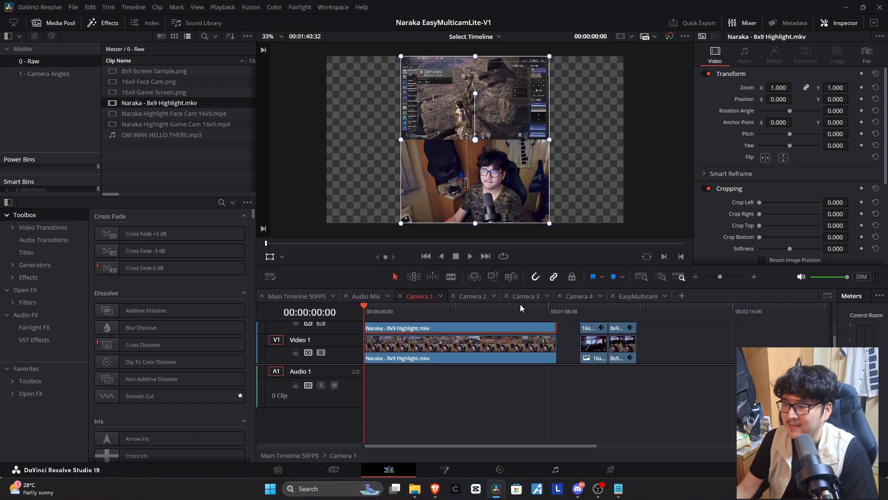
Select the two stacked 8x9 Screen Sample clips in Camera 1 and examine their layout against the highlight clips.
{"action": "left_click", "coordinate": [615, 309]}
{"action": "left_click_drag", "start_coordinate": [658, 326], "coordinate": [659, 352]}
{"action": "scroll", "coordinate": [654, 351], "scroll_direction": "up", "scroll_amount": 3}
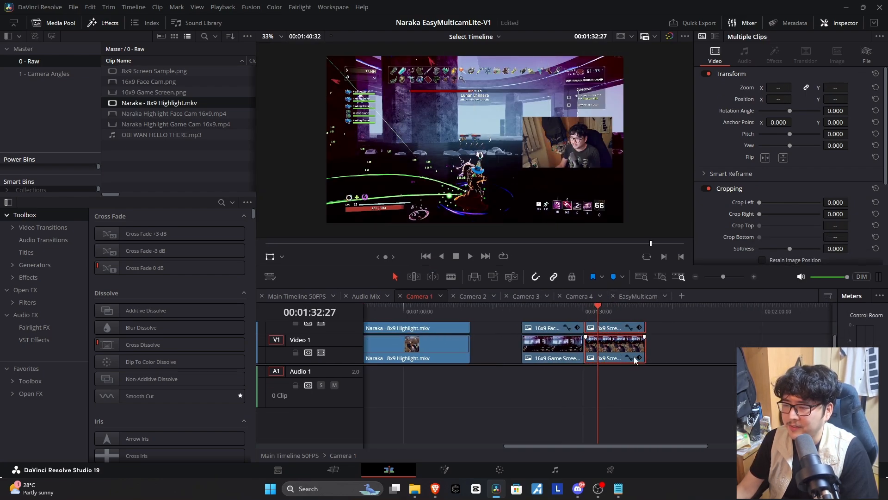
{"action": "scroll", "coordinate": [634, 357], "scroll_direction": "down", "scroll_amount": 4}
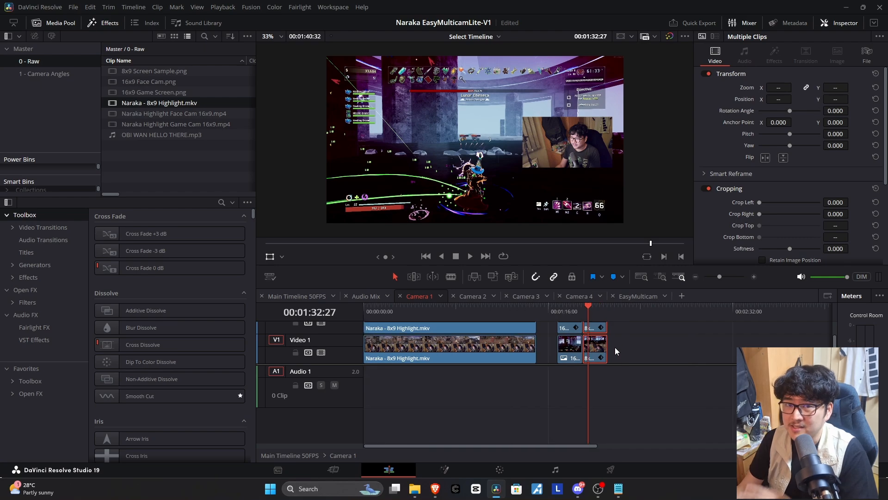
{"action": "left_click", "coordinate": [443, 316]}
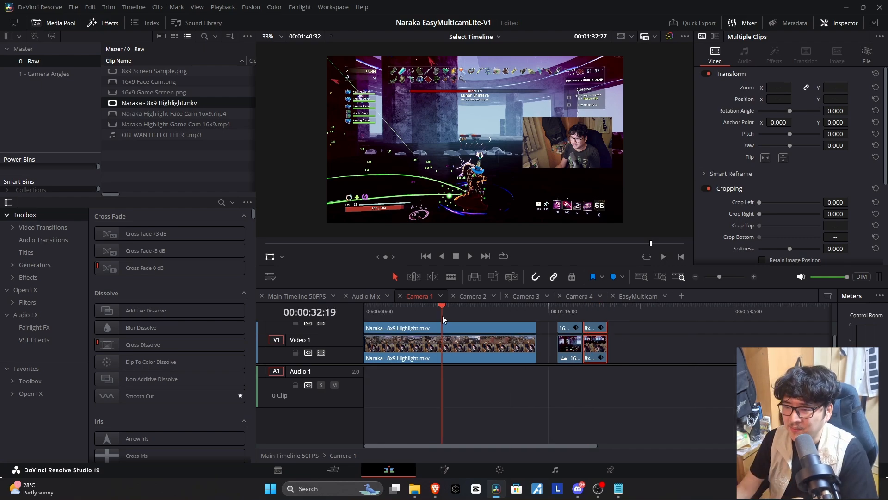
{"action": "left_click_drag", "start_coordinate": [443, 316], "coordinate": [592, 313]}
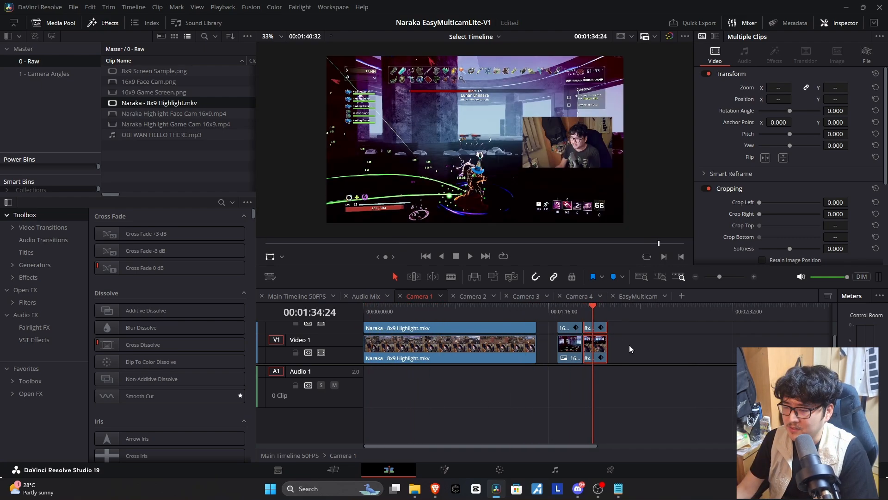
Copy the Video 1 8x9 Screen Sample clip's attributes and apply all its video attributes to the Naraka - 8x9 Highlight.mkv clip on Video 1.
{"action": "left_click", "coordinate": [599, 362]}
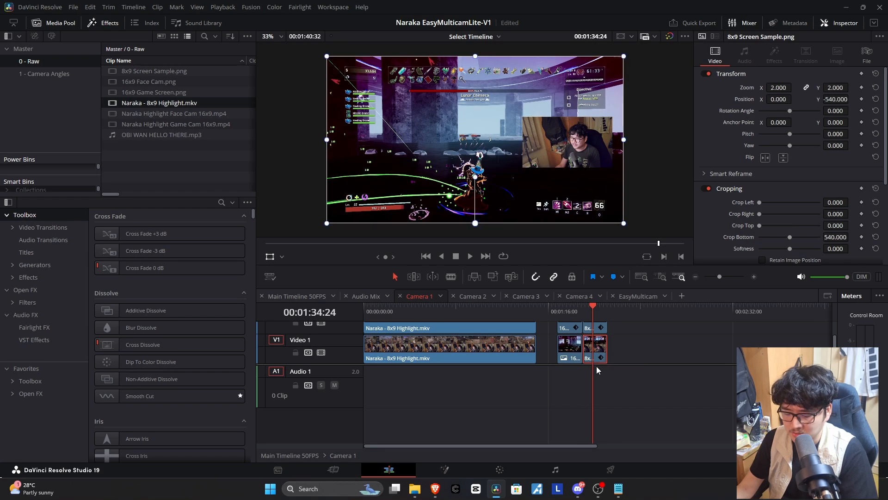
{"action": "left_click", "coordinate": [422, 310]}
{"action": "left_click", "coordinate": [425, 353]}
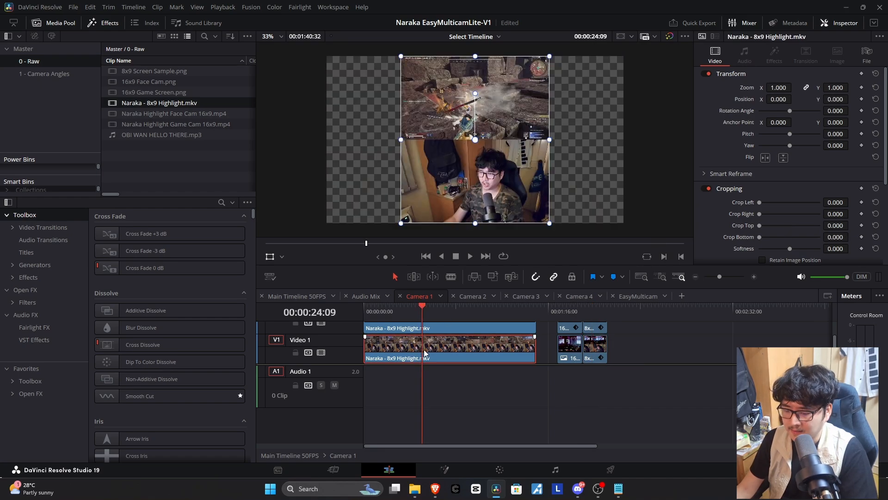
{"action": "key", "text": "alt+v"}
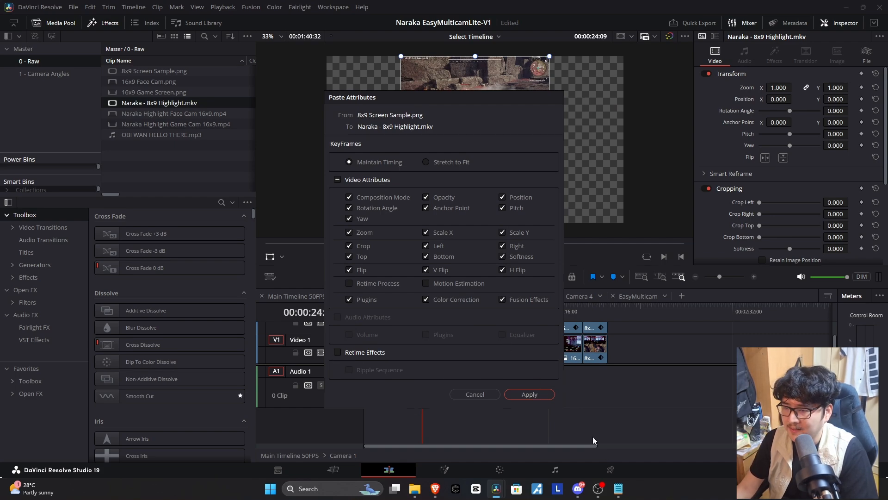
{"action": "left_click", "coordinate": [536, 395]}
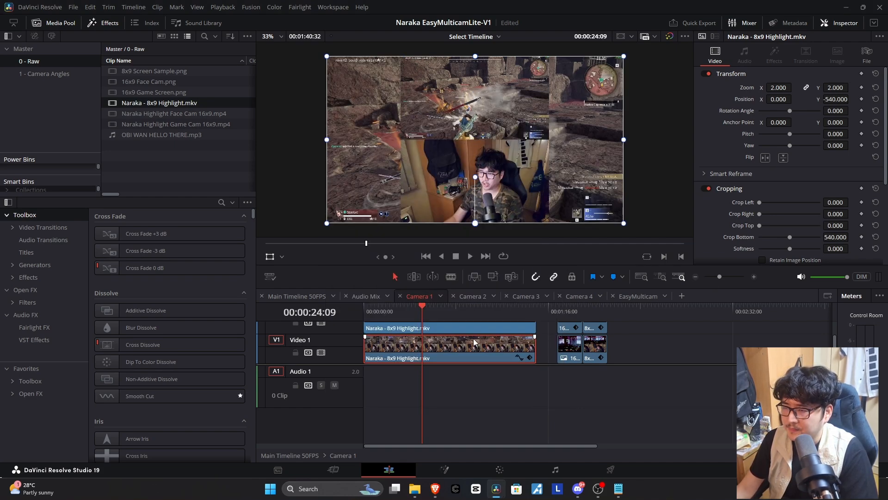
Copy the Video 2 8x9 Screen Sample clip's video attributes onto the Naraka - 8x9 Highlight.mkv clip on Video 2.
{"action": "left_click_drag", "start_coordinate": [427, 318], "coordinate": [590, 318]}
{"action": "scroll", "coordinate": [599, 331], "scroll_direction": "up", "scroll_amount": 1}
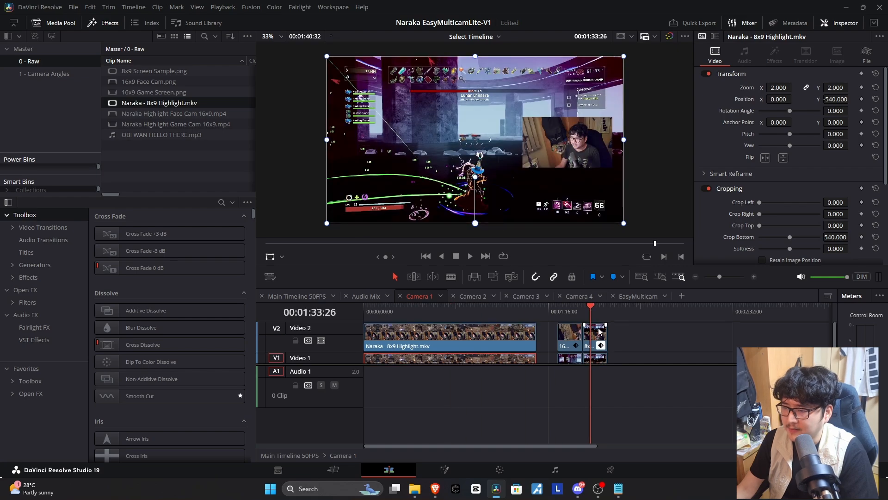
{"action": "left_click", "coordinate": [598, 341]}
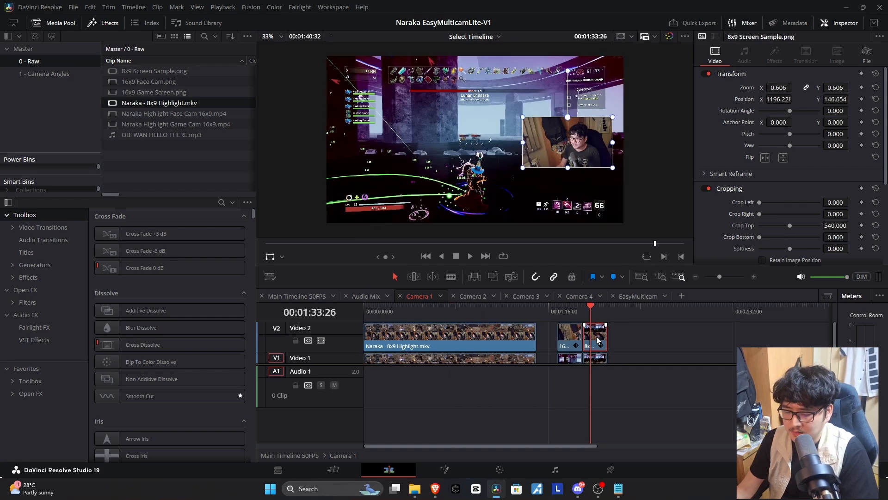
{"action": "key", "text": "ctrl+c"}
{"action": "left_click", "coordinate": [412, 318]}
{"action": "left_click", "coordinate": [424, 340]}
{"action": "key", "text": "alt+v"}
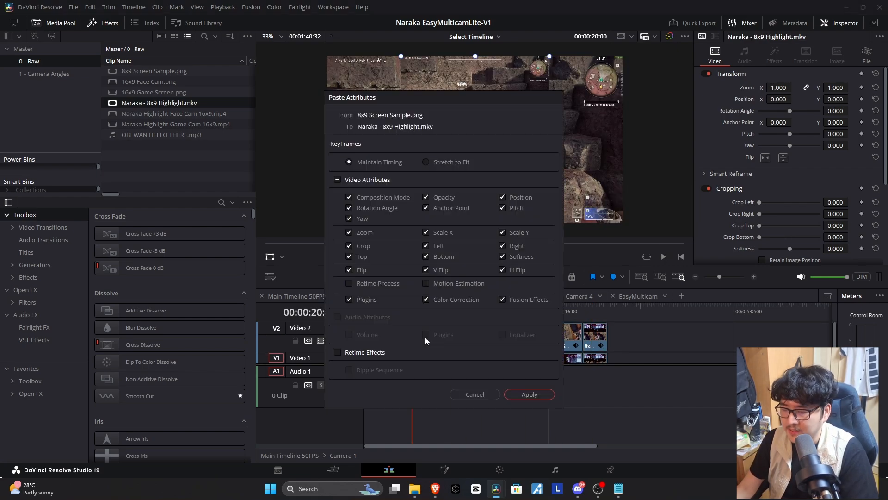
{"action": "left_click", "coordinate": [528, 395]}
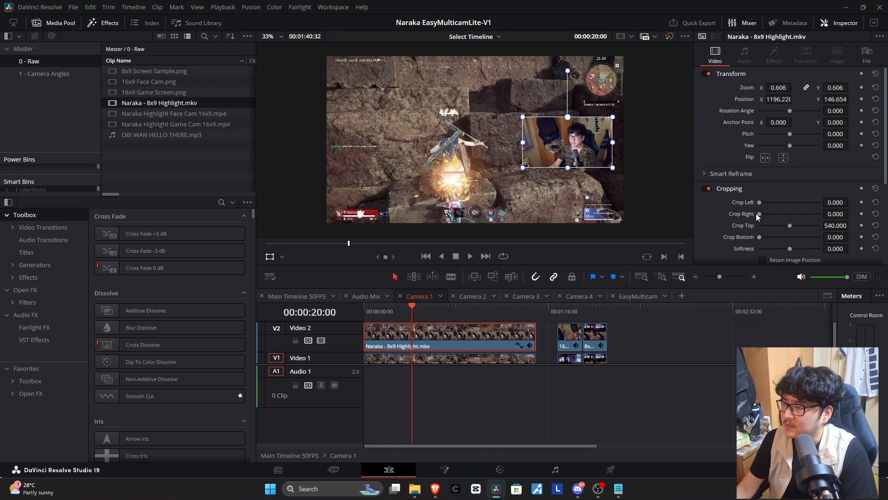
Crop the Video 2 highlight's face cam about 344 left and 154 right, and reposition it at about X 1489, Y -30.
{"action": "left_click_drag", "start_coordinate": [759, 214], "coordinate": [780, 208]}
{"action": "mouse_move", "coordinate": [583, 156]}
{"action": "left_mouse_down"}
{"action": "mouse_move", "coordinate": [596, 174]}
{"action": "mouse_move", "coordinate": [599, 159]}
{"action": "left_mouse_up"}
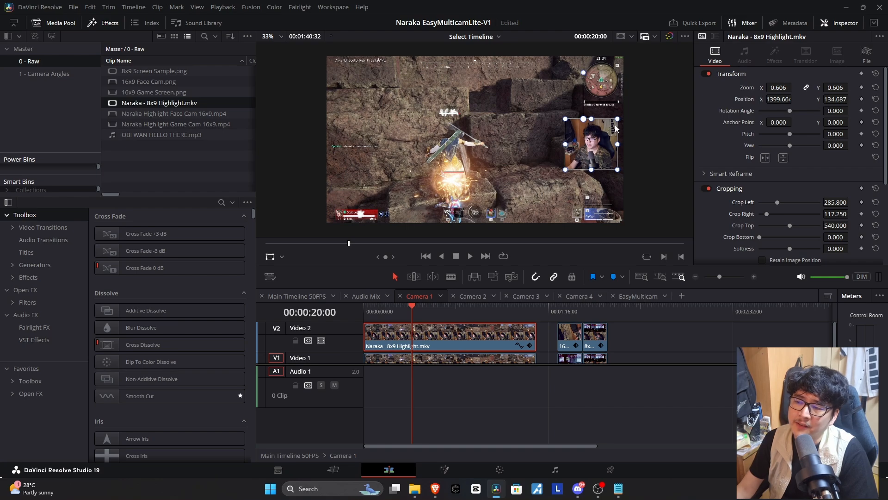
{"action": "key", "text": "ctrl+s"}
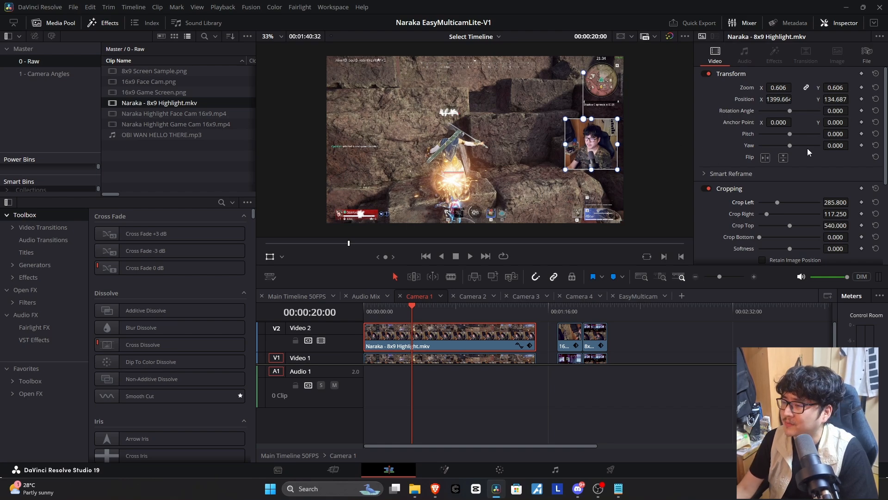
{"action": "left_click_drag", "start_coordinate": [596, 150], "coordinate": [597, 156]}
{"action": "left_click_drag", "start_coordinate": [767, 214], "coordinate": [781, 204]}
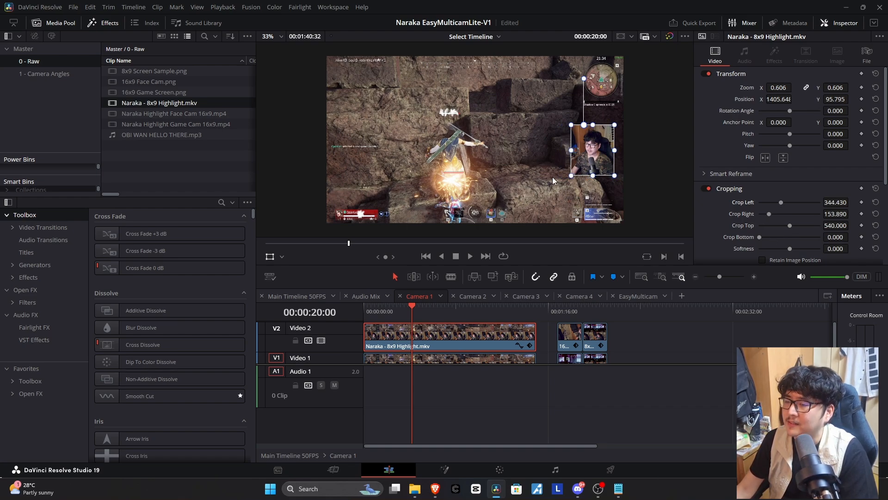
{"action": "left_click_drag", "start_coordinate": [593, 151], "coordinate": [598, 171]}
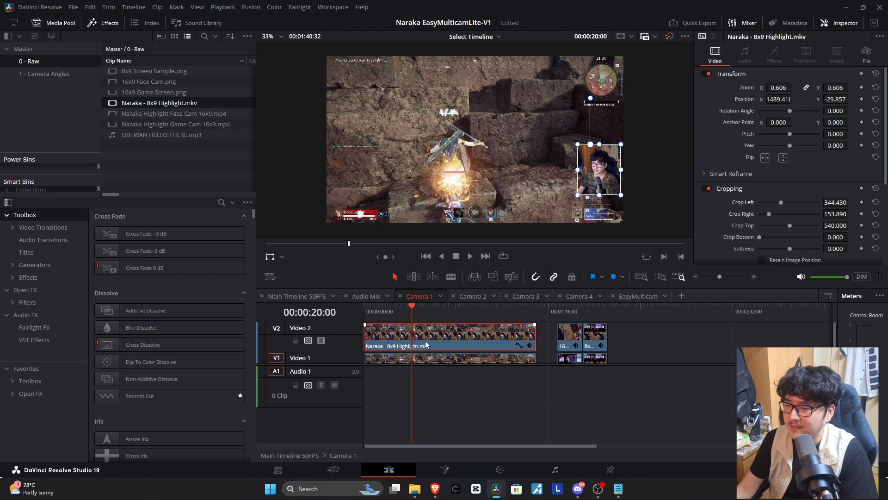
Move all four sample clips on Video 1 and Video 2 directly against the end of the highlight clips in Camera 1.
{"action": "left_click_drag", "start_coordinate": [414, 312], "coordinate": [472, 324]}
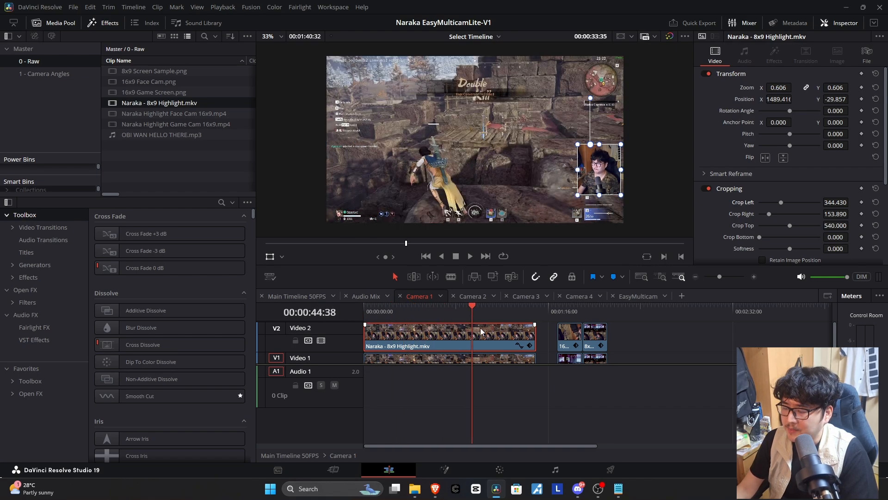
{"action": "left_click_drag", "start_coordinate": [635, 337], "coordinate": [561, 377]}
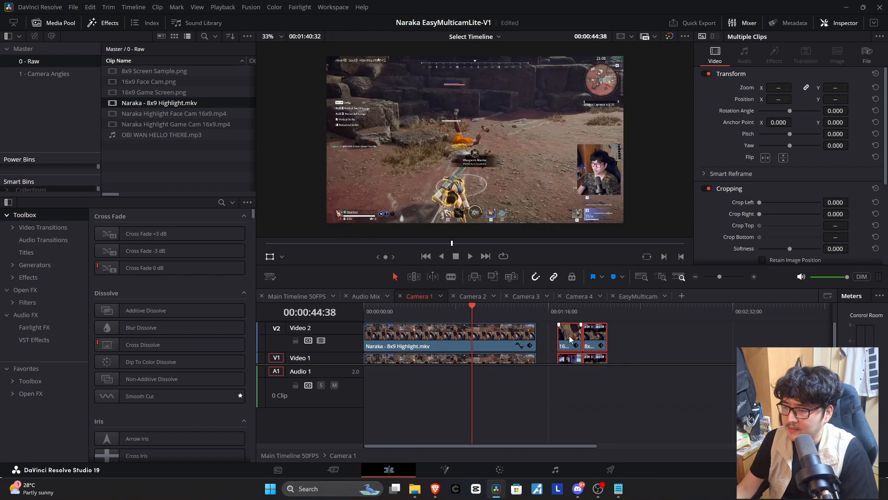
{"action": "left_click_drag", "start_coordinate": [570, 341], "coordinate": [545, 339]}
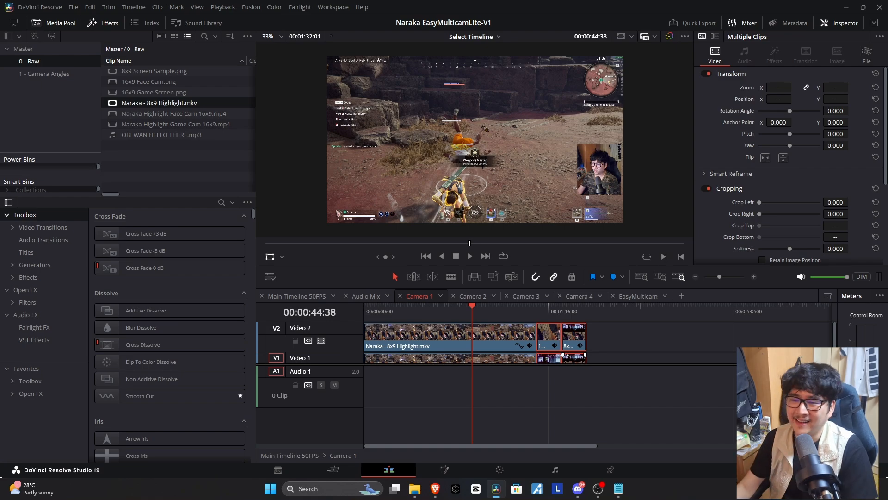
{"action": "left_click_drag", "start_coordinate": [468, 312], "coordinate": [380, 309]}
{"action": "left_click_drag", "start_coordinate": [384, 343], "coordinate": [412, 346]}
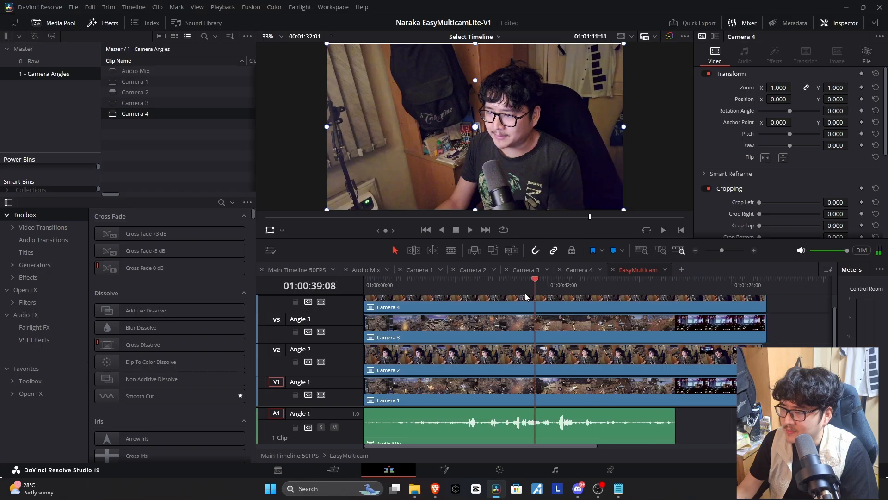
Open Main Timeline 50FPS and place the EasyMulticam clip from the Master bin at the start of Video 1.
{"action": "key", "text": "Home"}
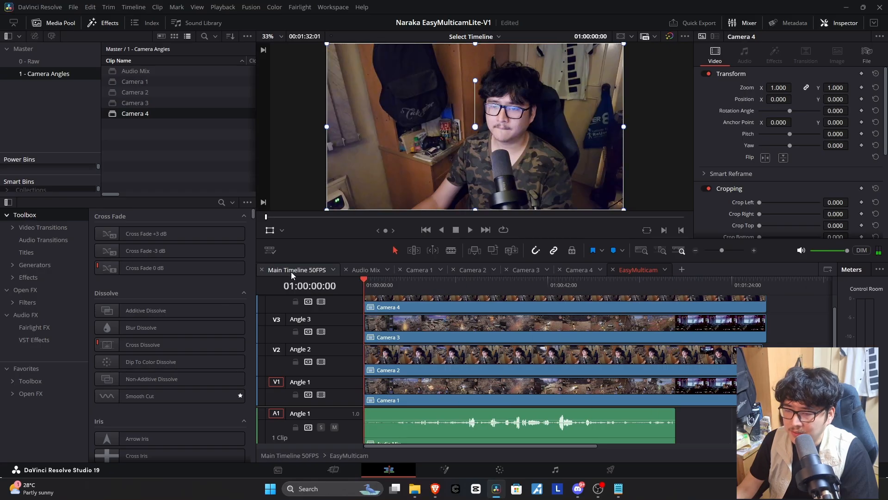
{"action": "left_click", "coordinate": [291, 271]}
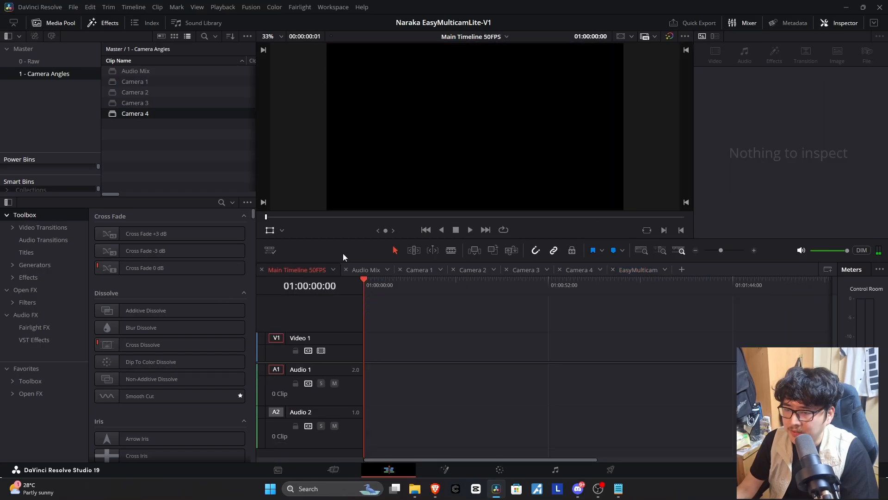
{"action": "left_click", "coordinate": [109, 49]}
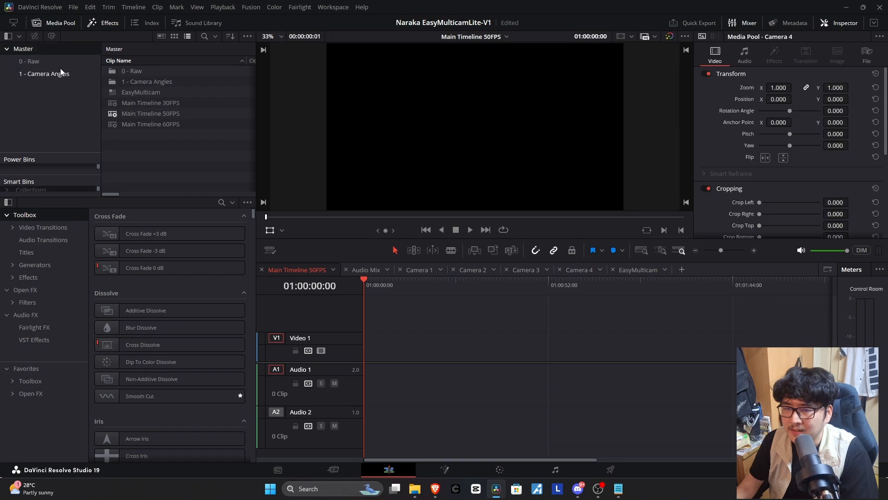
{"action": "left_click", "coordinate": [121, 95]}
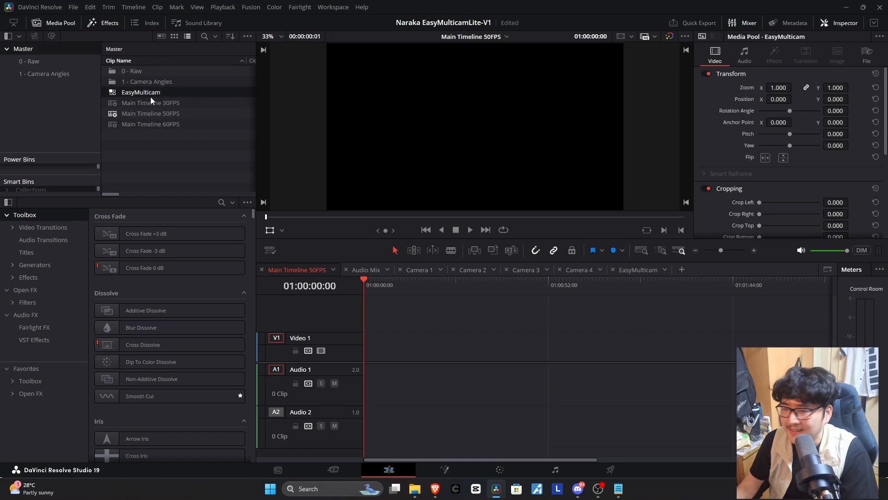
{"action": "left_click_drag", "start_coordinate": [140, 93], "coordinate": [361, 357]}
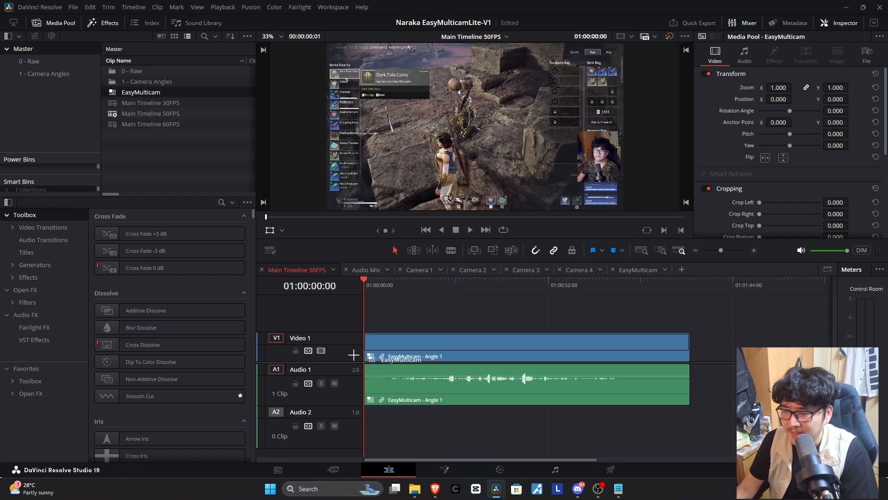
Delete the empty tracks from Main Timeline 50FPS and save the project.
{"action": "right_click", "coordinate": [317, 396]}
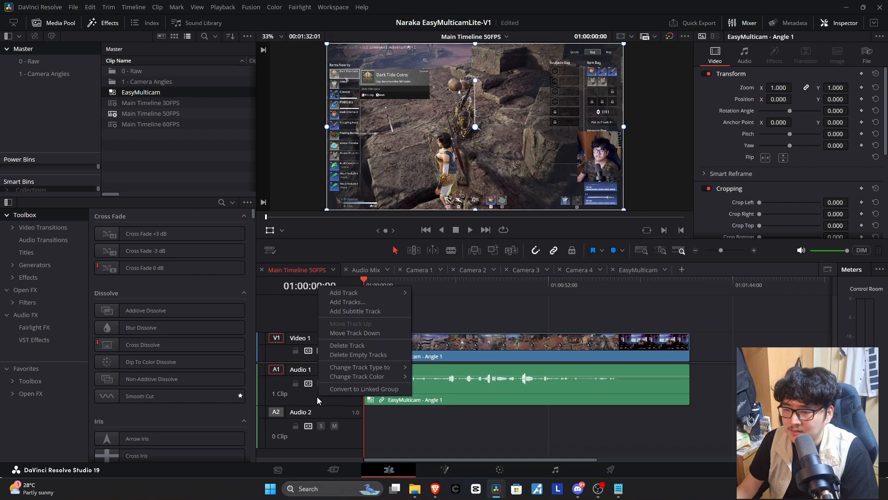
{"action": "left_click", "coordinate": [346, 353]}
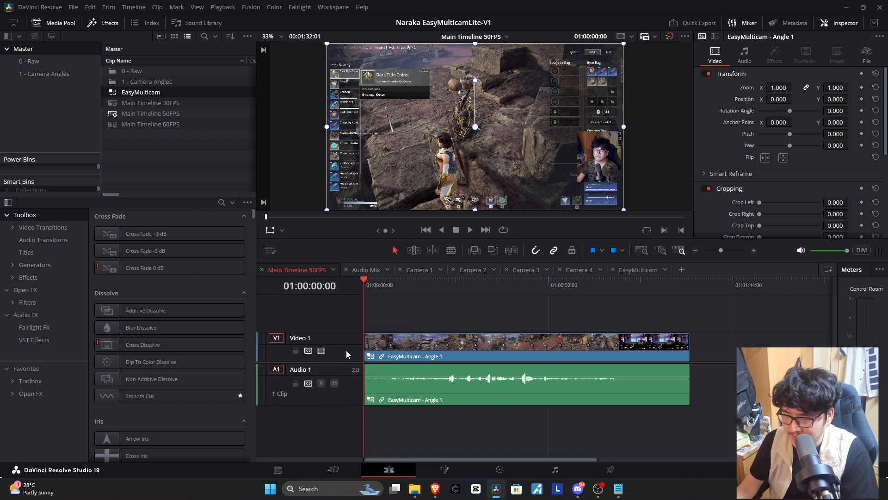
{"action": "left_click_drag", "start_coordinate": [367, 290], "coordinate": [327, 302]}
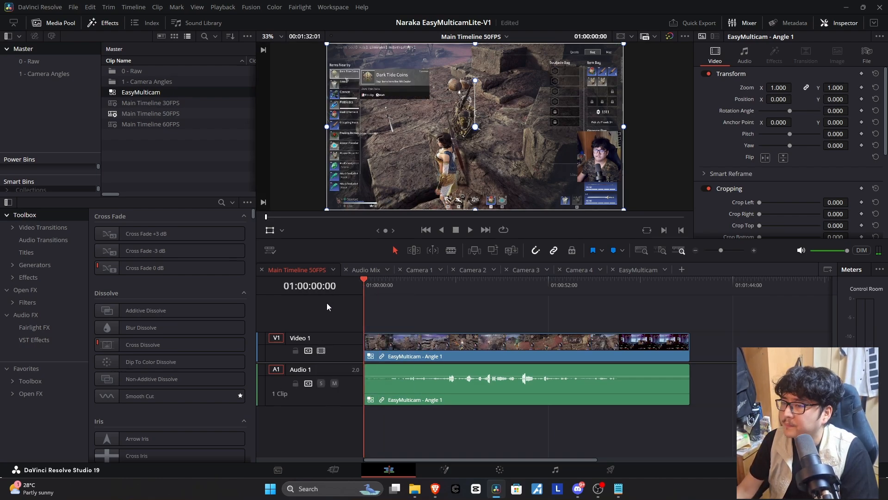
{"action": "key", "text": "ctrl+s"}
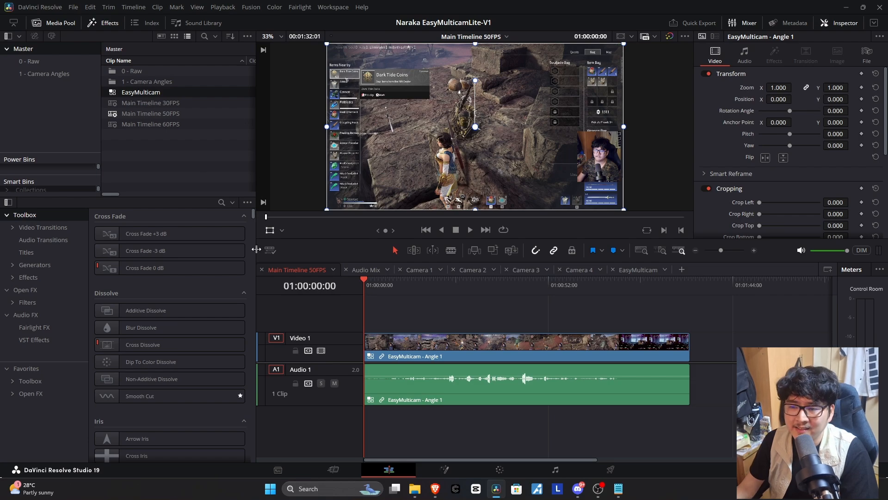
Hide the Inspector to show the source viewer and set that viewer to Multicam mode.
{"action": "left_click", "coordinate": [837, 26]}
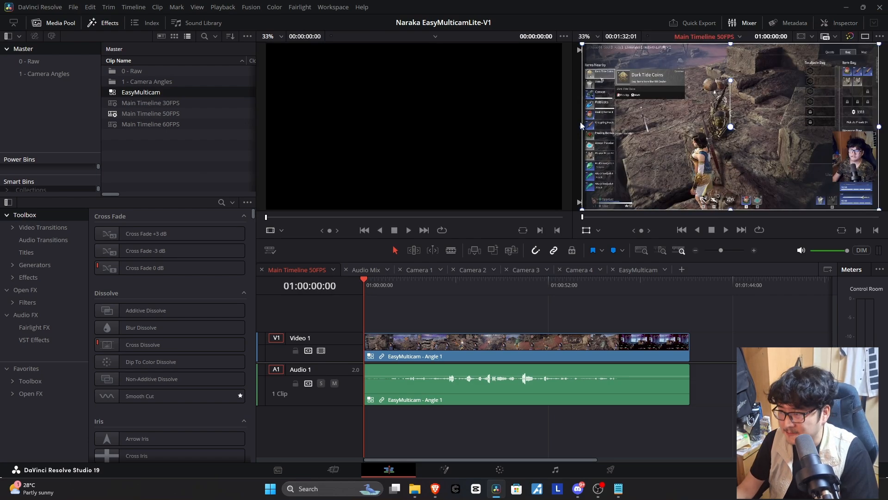
{"action": "left_click", "coordinate": [272, 231]}
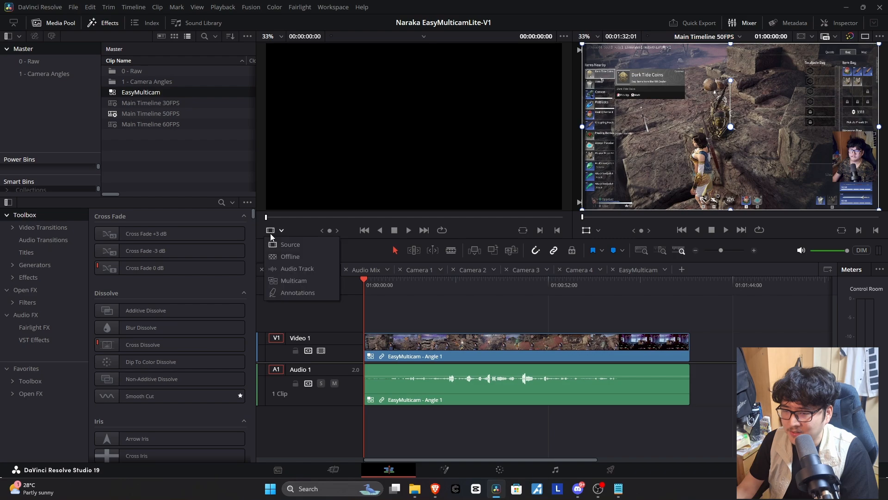
{"action": "left_click", "coordinate": [286, 280]}
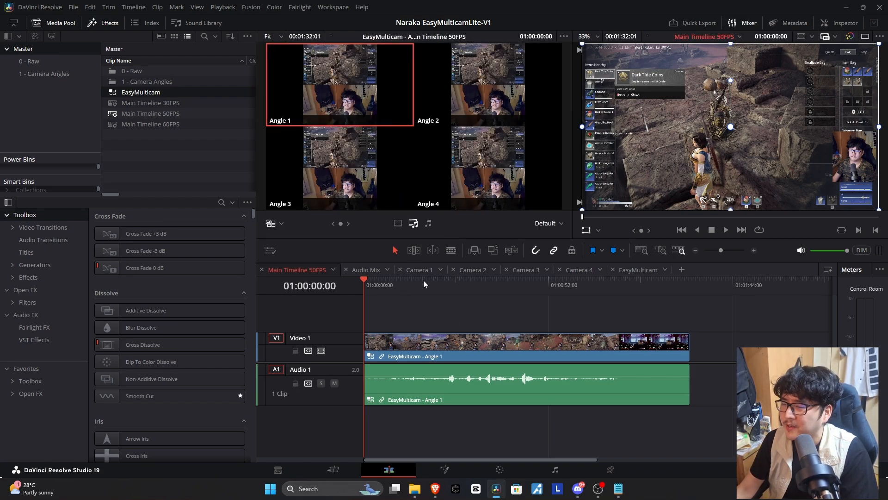
Rename EasyMulticam tracks V1 to V4 as 1 - Game + Face, 2 - Face + Game, 3 - Game and 4 - Face Cam, and reopen Main Timeline 50FPS.
{"action": "left_click", "coordinate": [632, 273]}
{"action": "scroll", "coordinate": [310, 343], "scroll_direction": "down", "scroll_amount": 2}
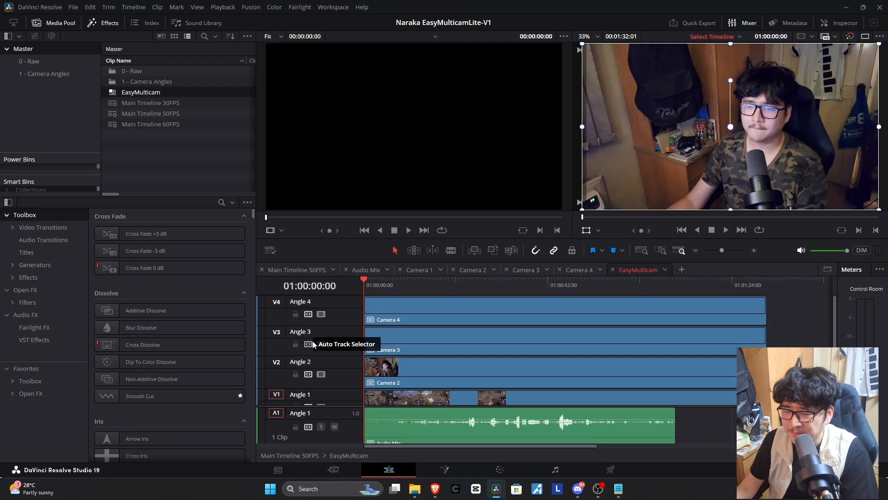
{"action": "scroll", "coordinate": [311, 354], "scroll_direction": "up", "scroll_amount": 1}
{"action": "scroll", "coordinate": [309, 370], "scroll_direction": "down", "scroll_amount": 1}
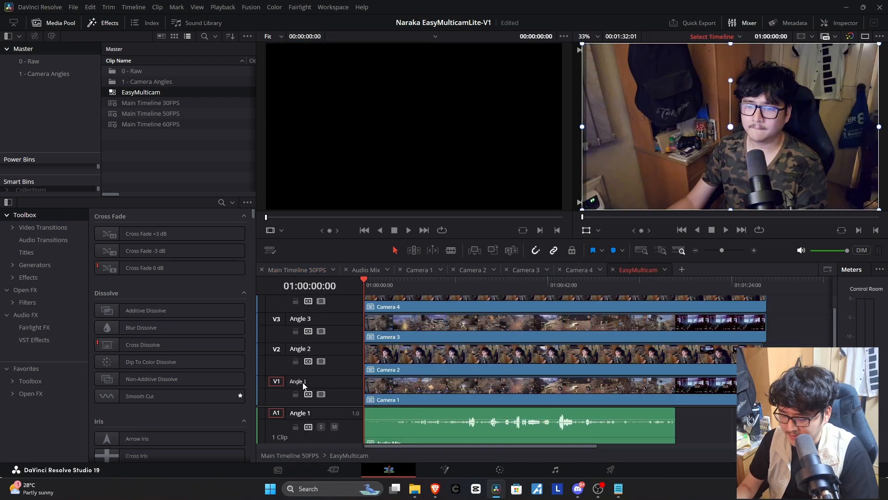
{"action": "left_click", "coordinate": [298, 382]}
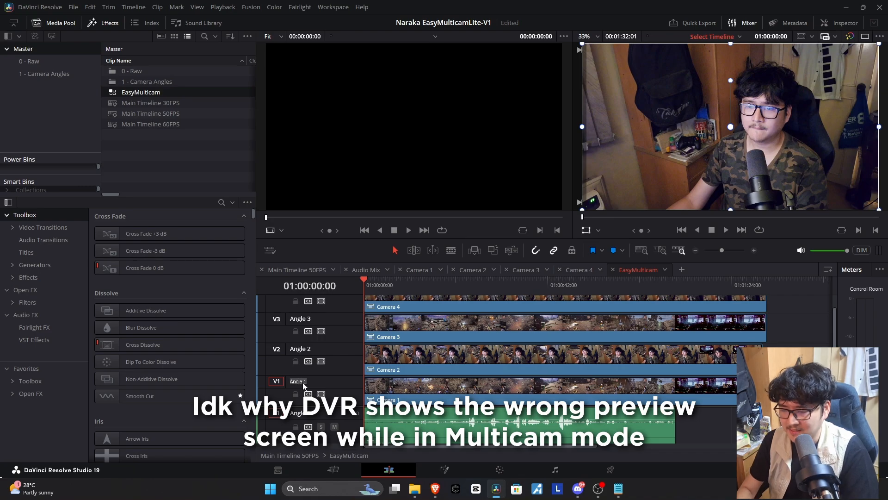
{"action": "type", "text": "1 - Game + F"}
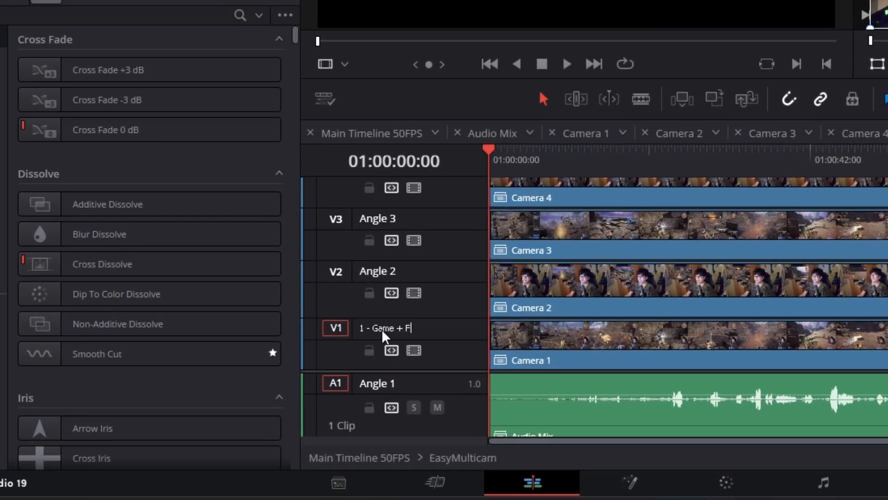
{"action": "type", "text": "ace"}
{"action": "key", "text": "Return"}
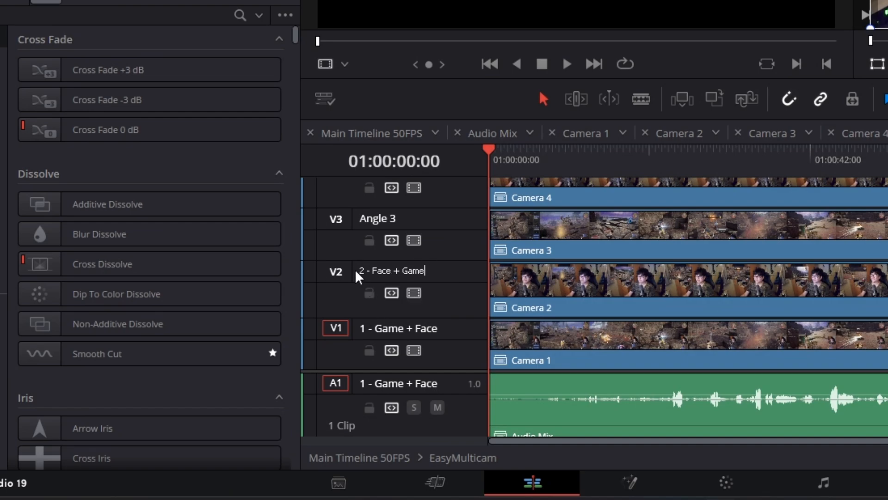
{"action": "double_click", "coordinate": [377, 220]}
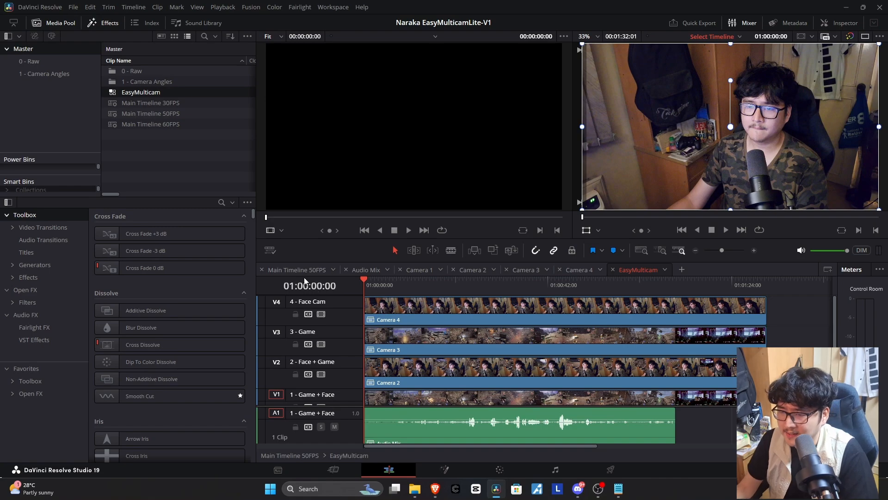
{"action": "left_click", "coordinate": [301, 270]}
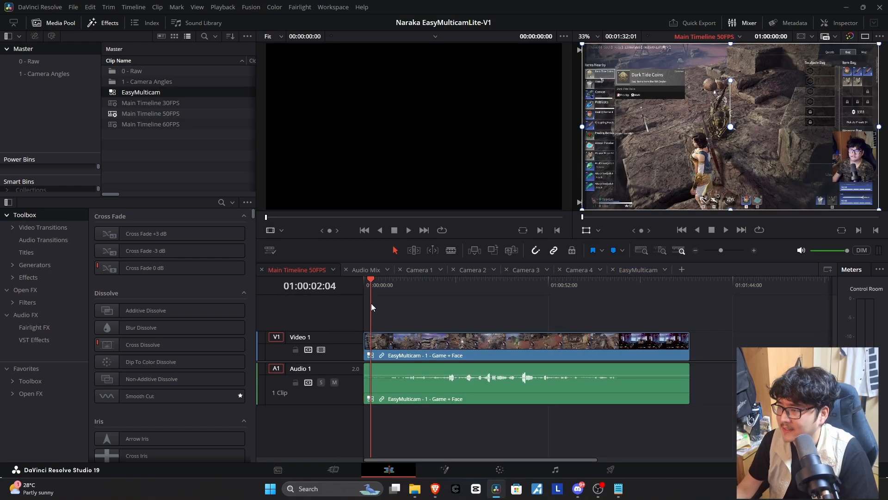
Set the source viewer to Multicam mode and ripple-trim 18:44 off the start of the EasyMulticam clip on Main Timeline 50FPS.
{"action": "left_click", "coordinate": [272, 231]}
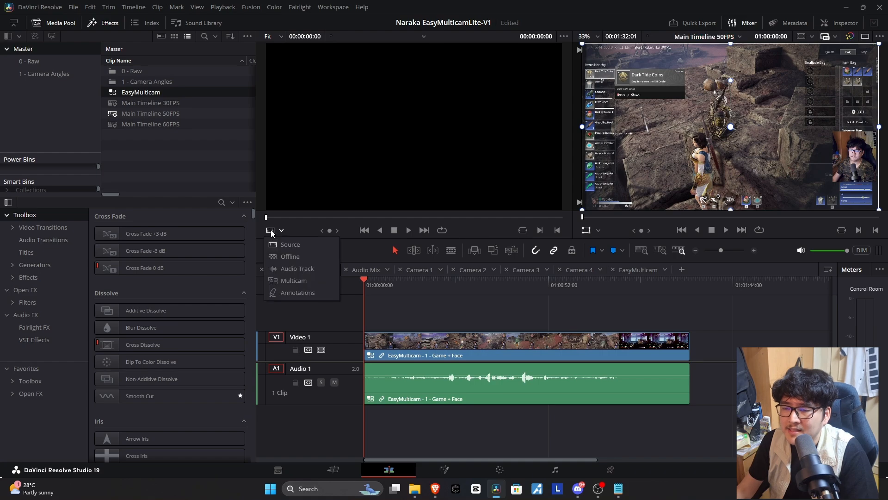
{"action": "left_click", "coordinate": [280, 280]}
{"action": "left_click", "coordinate": [386, 409]}
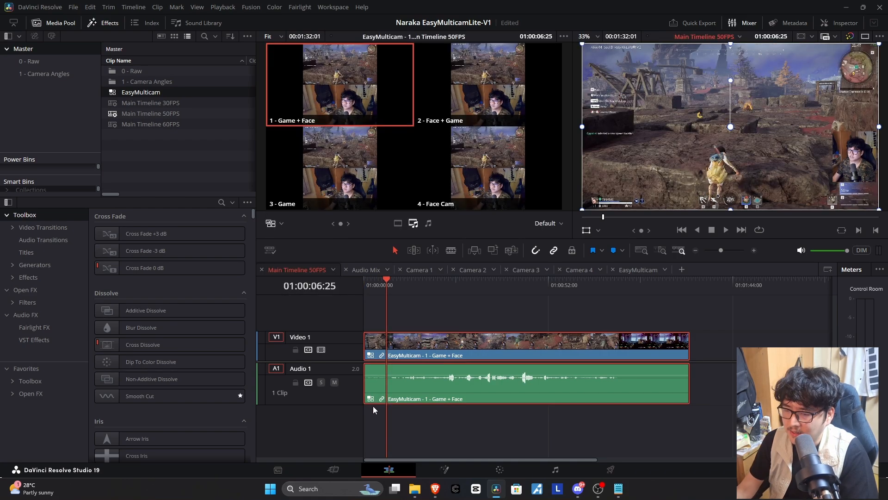
{"action": "mouse_move", "coordinate": [369, 398]}
{"action": "left_mouse_down"}
{"action": "mouse_move", "coordinate": [436, 402]}
{"action": "mouse_move", "coordinate": [360, 391]}
{"action": "left_mouse_up"}
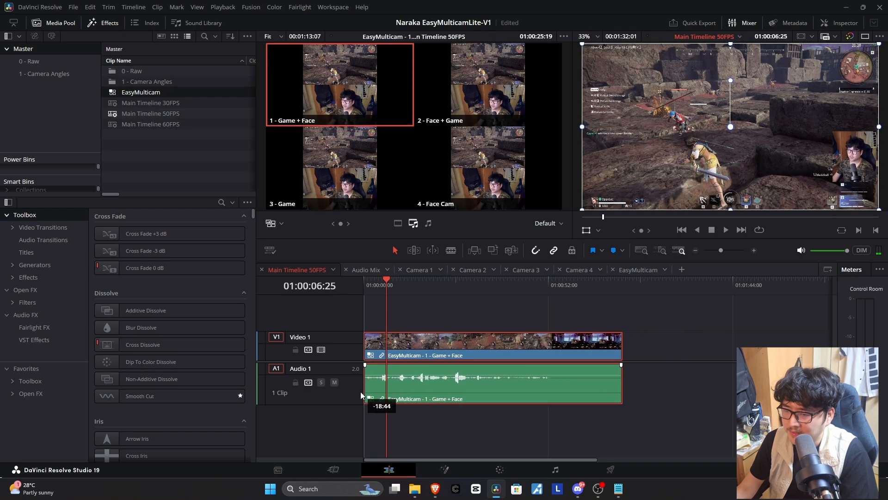
{"action": "left_click", "coordinate": [365, 284]}
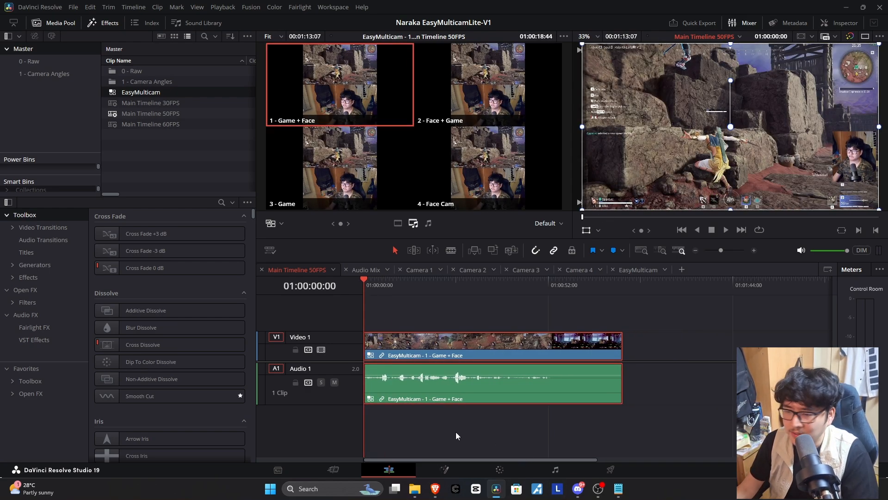
Play Main Timeline 50FPS from its start to preview the trimmed clip in the multicam viewer.
{"action": "scroll", "coordinate": [409, 429], "scroll_direction": "up", "scroll_amount": 5}
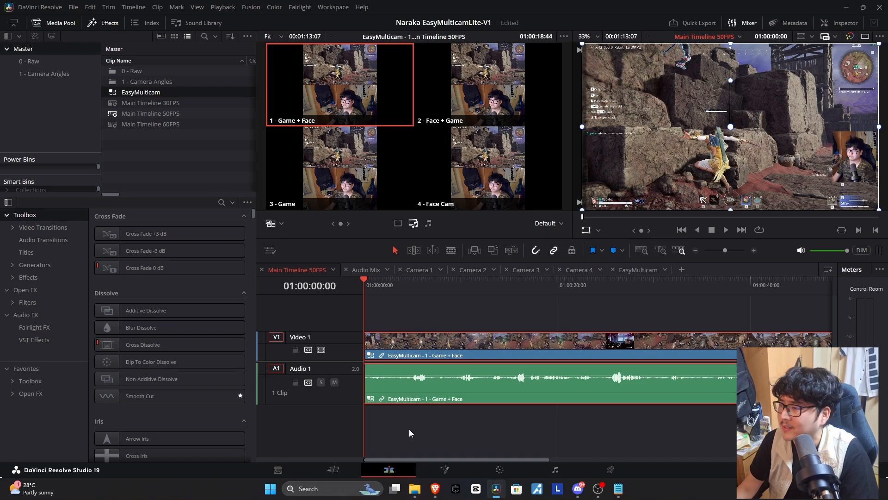
{"action": "key", "text": "space"}
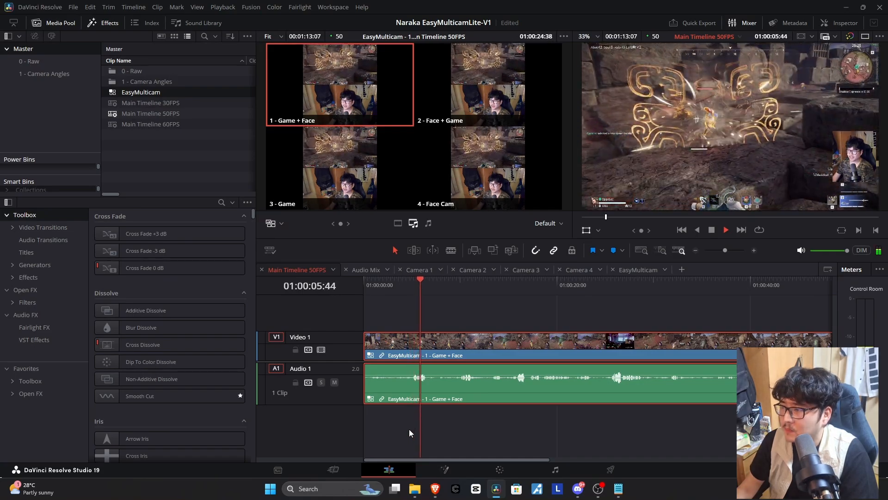
{"action": "left_click", "coordinate": [416, 298]}
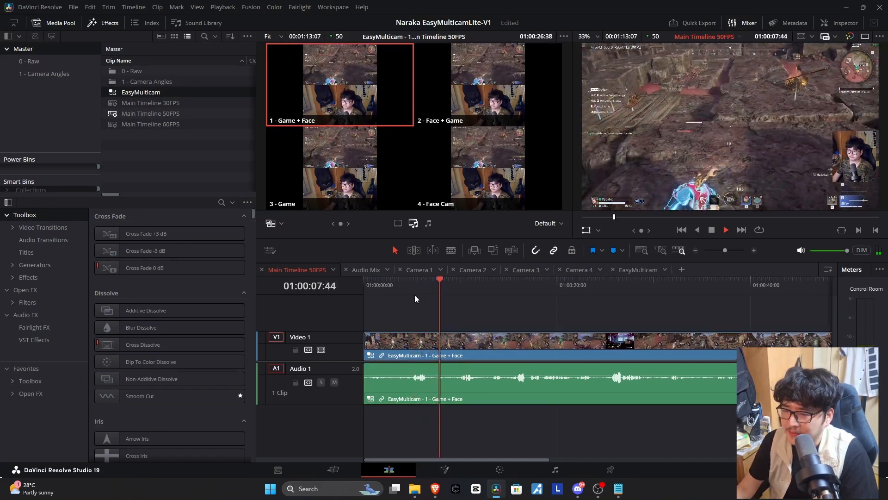
{"action": "left_click", "coordinate": [410, 287]}
{"action": "key", "text": "space"}
Play from about 3 seconds, cutting live to angles 4, 1, 2, 1, 2 and 1, and return the playhead to the first cut.
{"action": "left_click", "coordinate": [397, 281]}
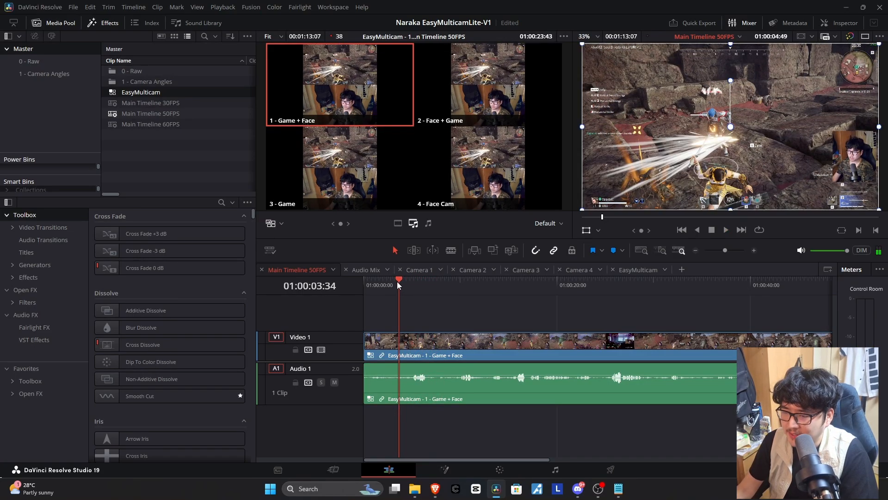
{"action": "key", "text": "space"}
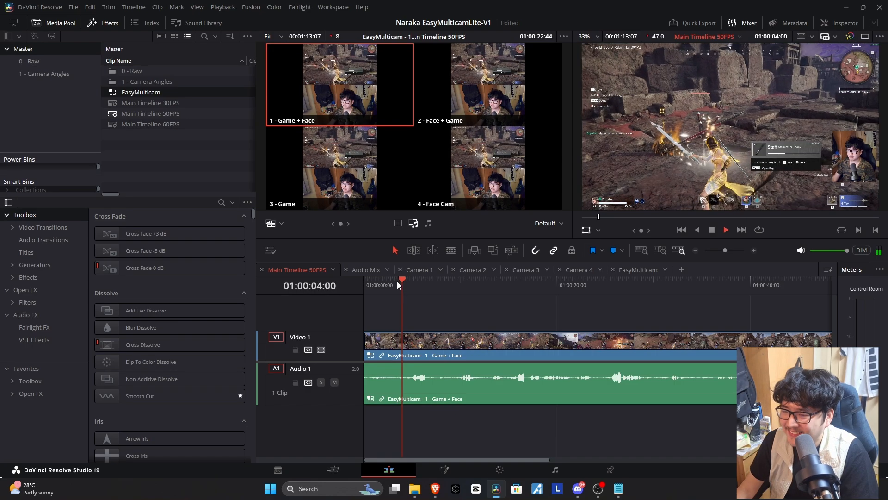
{"action": "key", "text": "4"}
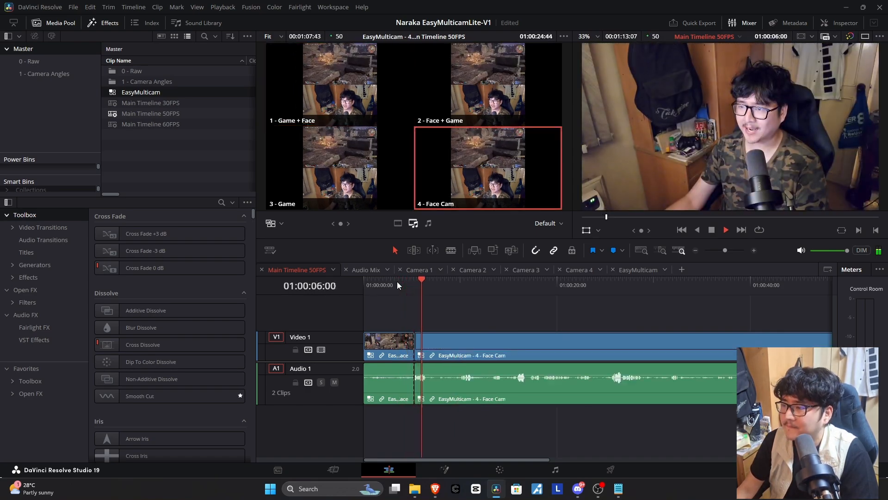
{"action": "key", "text": "1"}
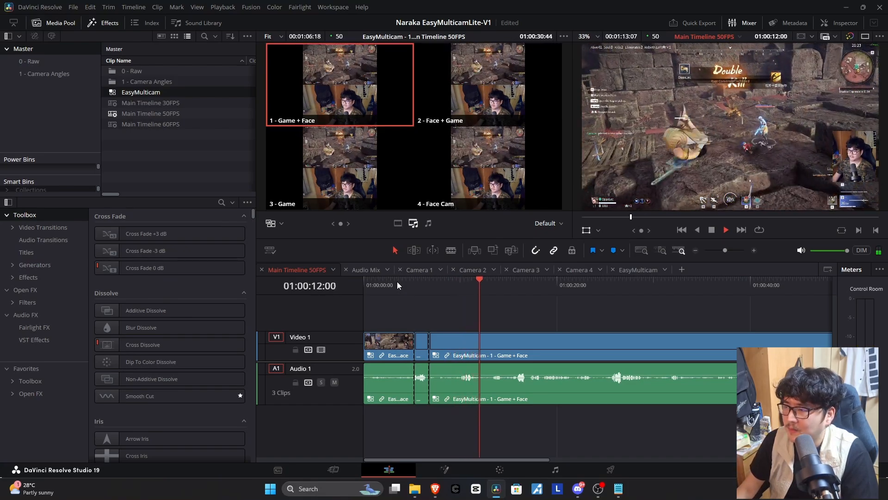
{"action": "key", "text": "2"}
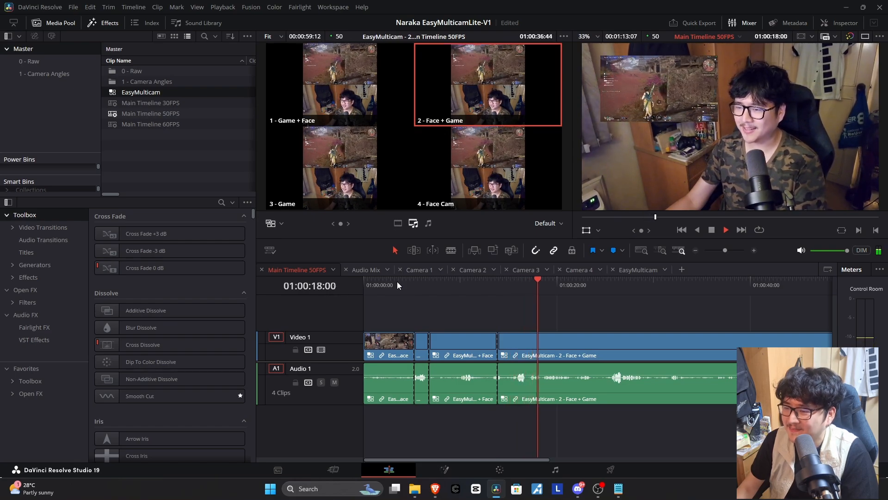
{"action": "key", "text": "1"}
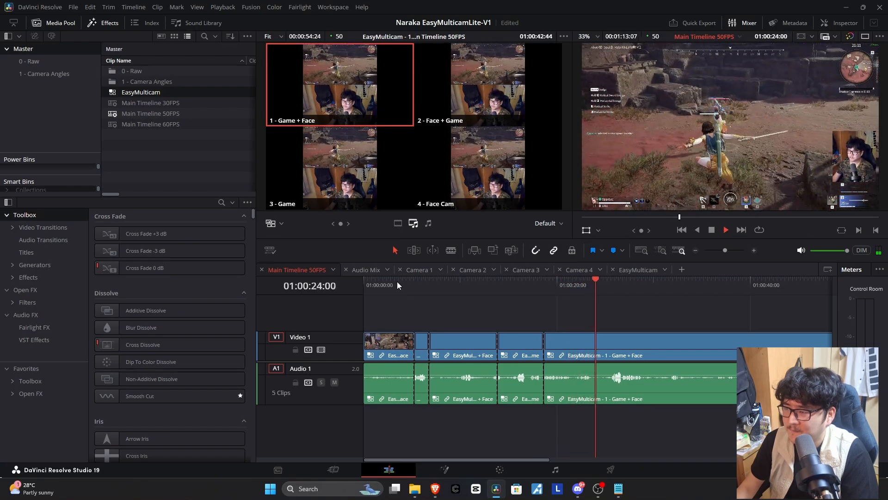
{"action": "key", "text": "2"}
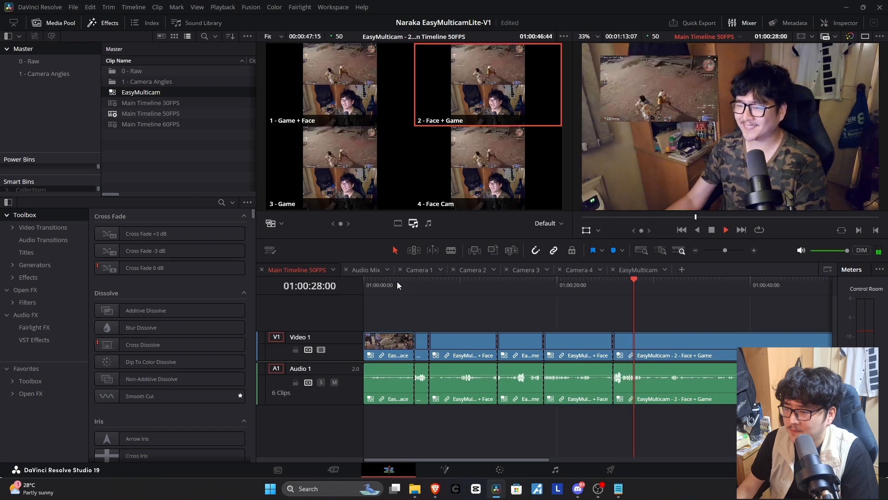
{"action": "key", "text": "1"}
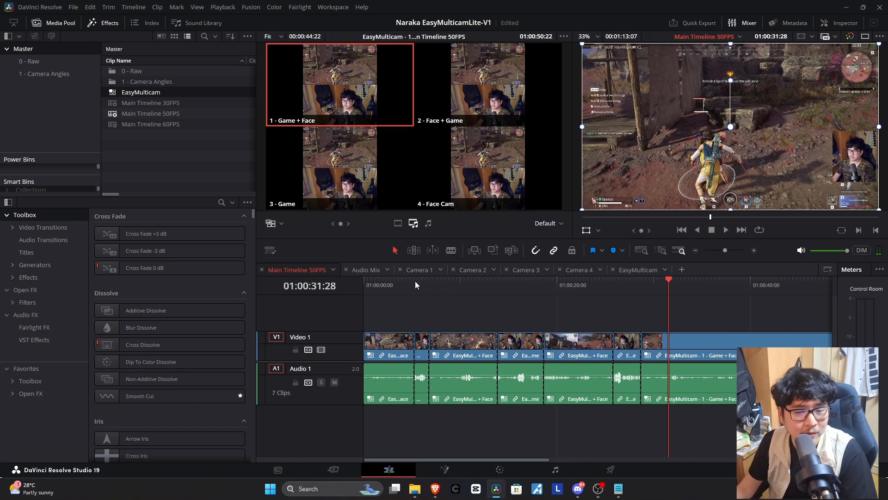
{"action": "left_click", "coordinate": [415, 283]}
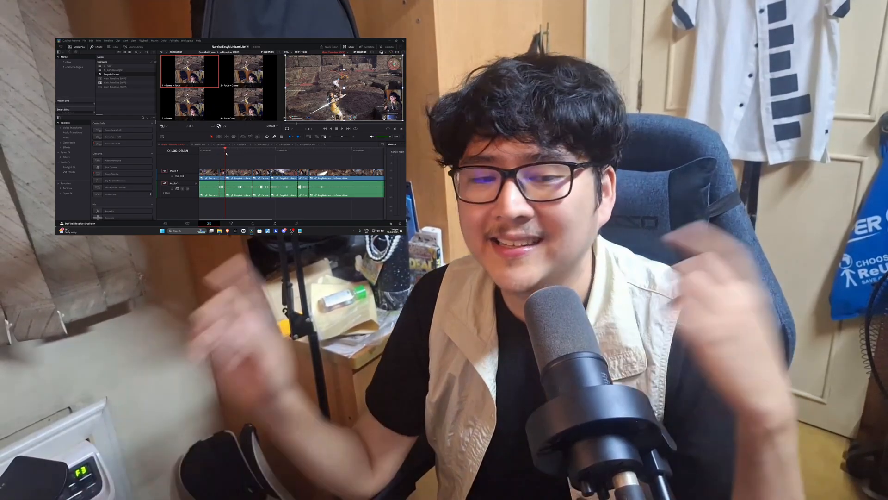